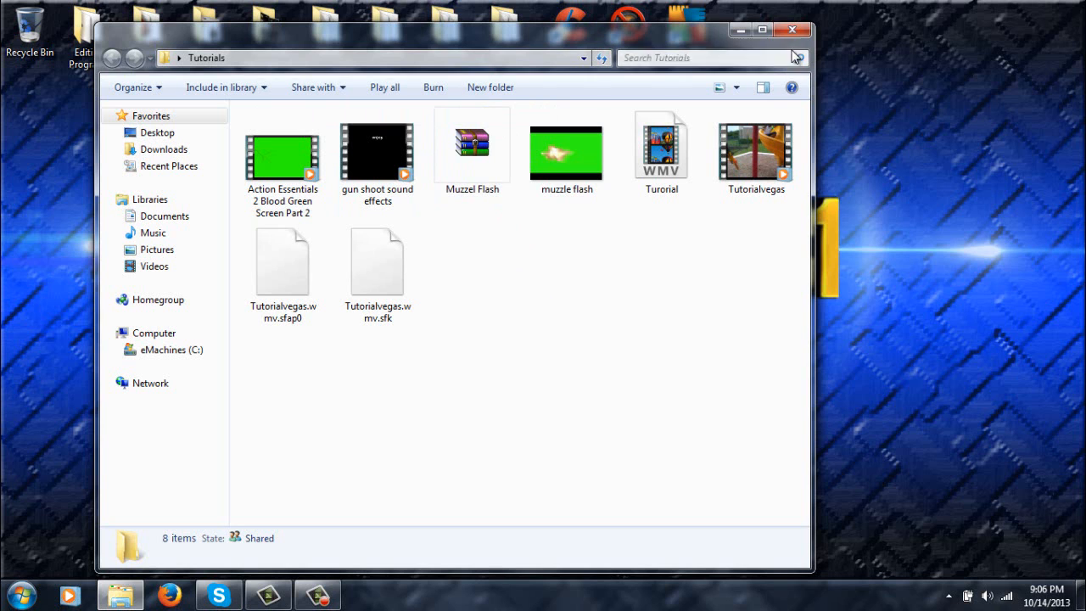
# Step: Switch to Camtasia Studio and import the zomb1 video from the Zombie'd folder in My Videos
pyautogui.click(792, 30)
pyautogui.click(278, 587)
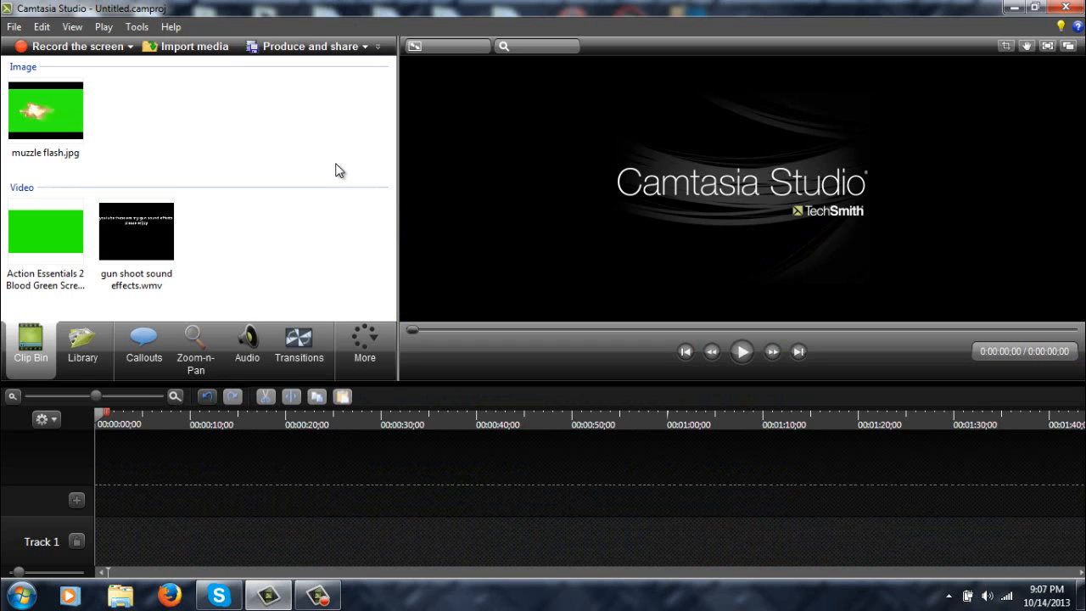
pyautogui.click(186, 48)
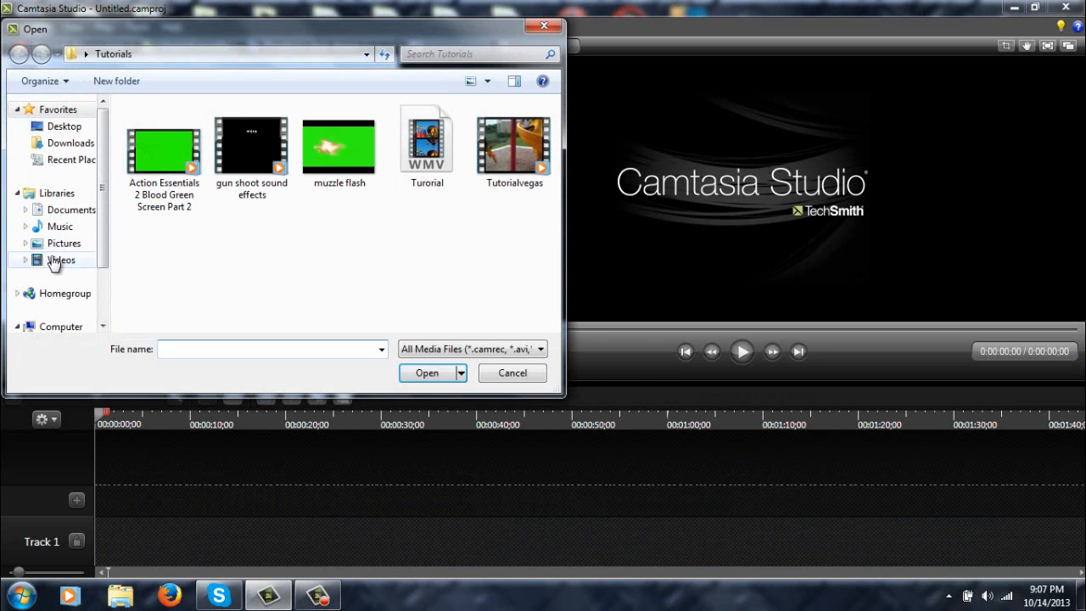
pyautogui.click(53, 260)
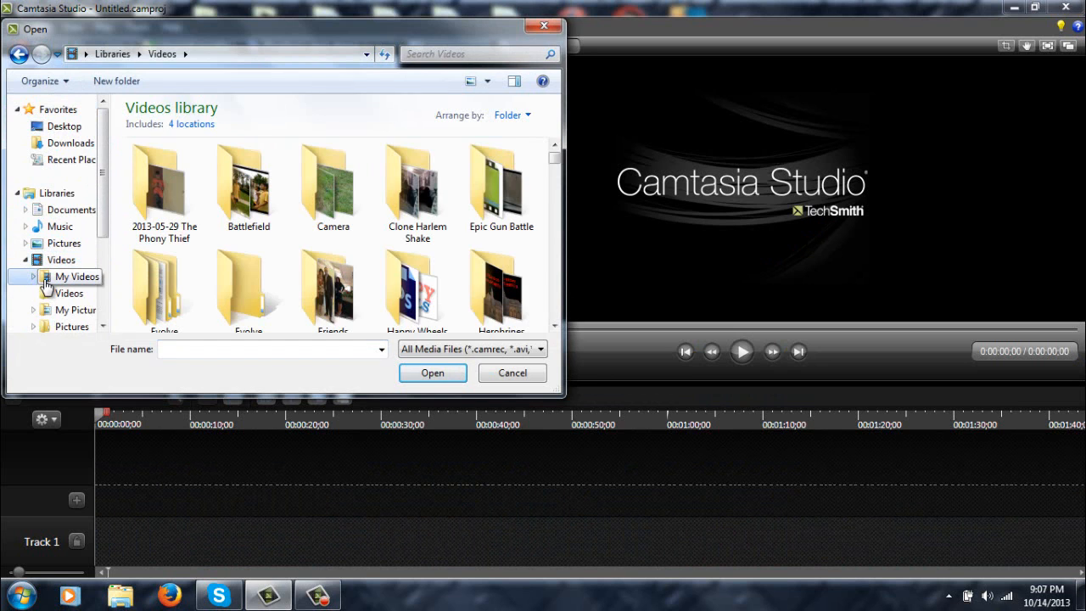
pyautogui.click(45, 286)
pyautogui.moveTo(554, 153); pyautogui.dragTo(560, 193)
pyautogui.scroll(-1, 266, 310)
pyautogui.doubleClick(266, 310)
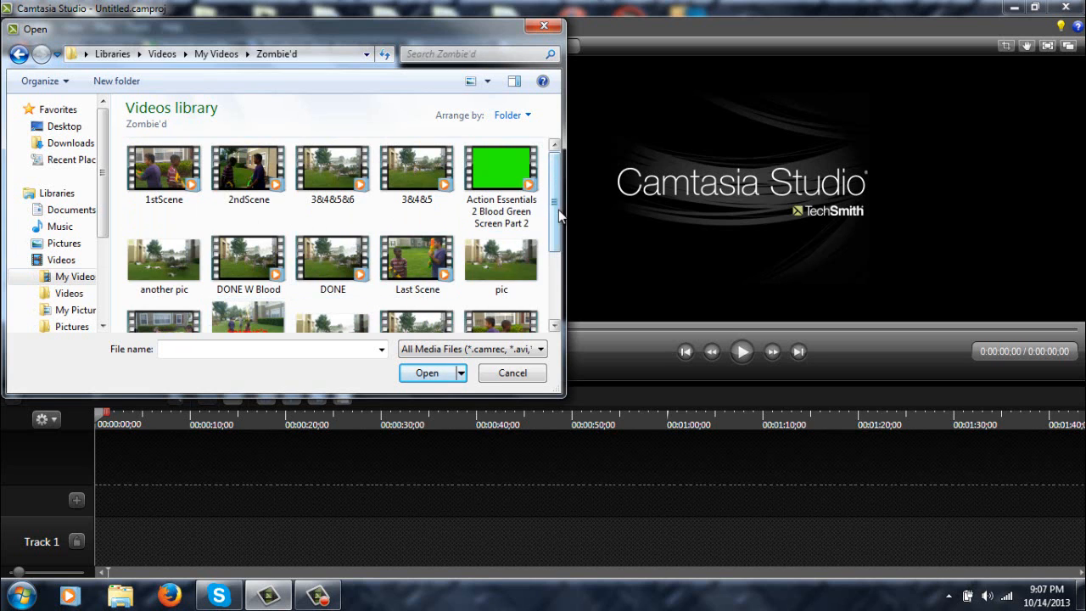
pyautogui.moveTo(560, 209); pyautogui.dragTo(560, 264)
pyautogui.click(500, 219)
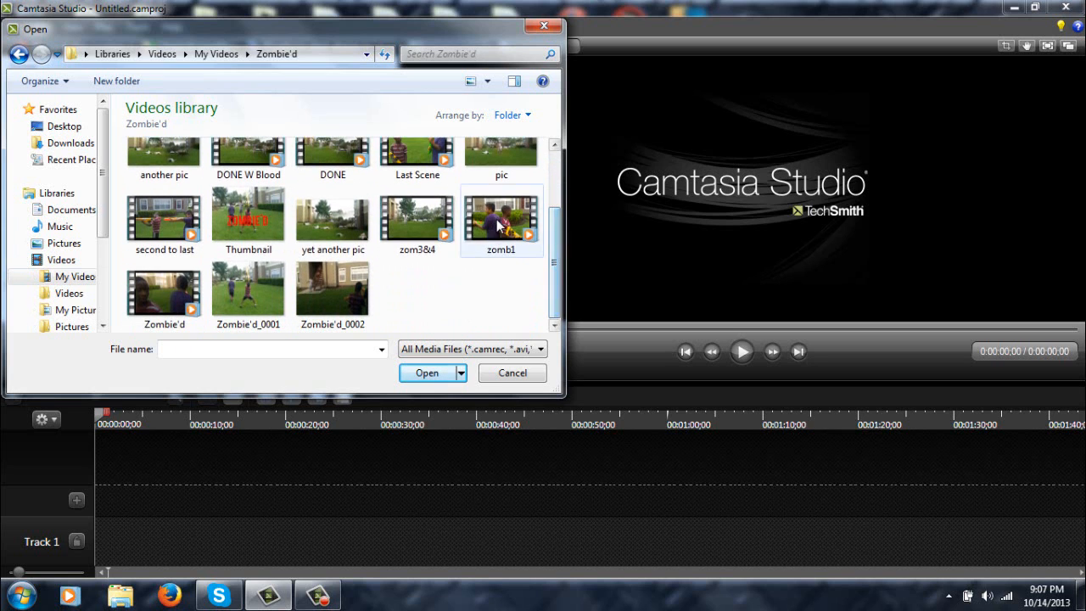
pyautogui.click(426, 375)
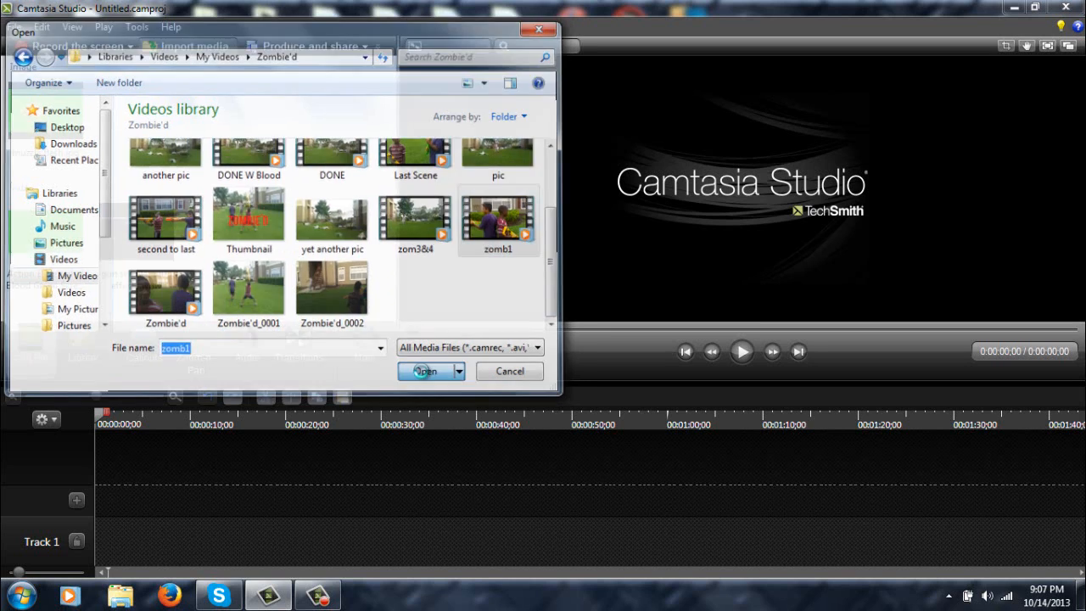
# Step: Place the zomb1.wmv clip from the Clip Bin at the beginning of Track 1
pyautogui.moveTo(222, 235); pyautogui.dragTo(151, 444)
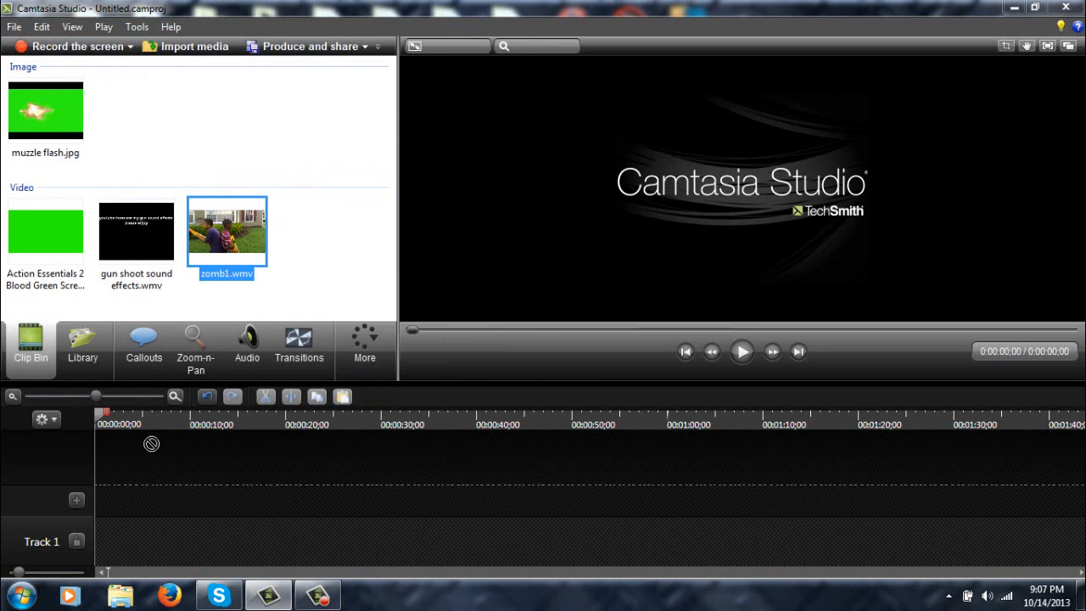
pyautogui.moveTo(113, 520); pyautogui.dragTo(202, 273)
pyautogui.moveTo(95, 539); pyautogui.dragTo(104, 545)
pyautogui.moveTo(93, 454); pyautogui.dragTo(104, 524)
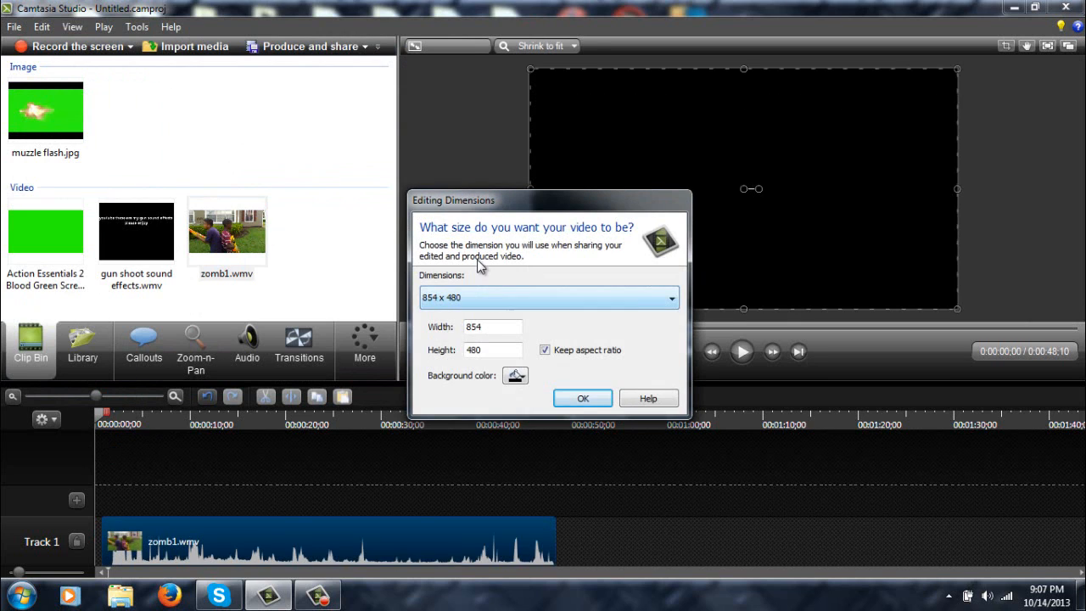
# Step: Set the editing dimensions to the 1280 x 720 YouTube & Screencast (16:9) preset
pyautogui.click(508, 306)
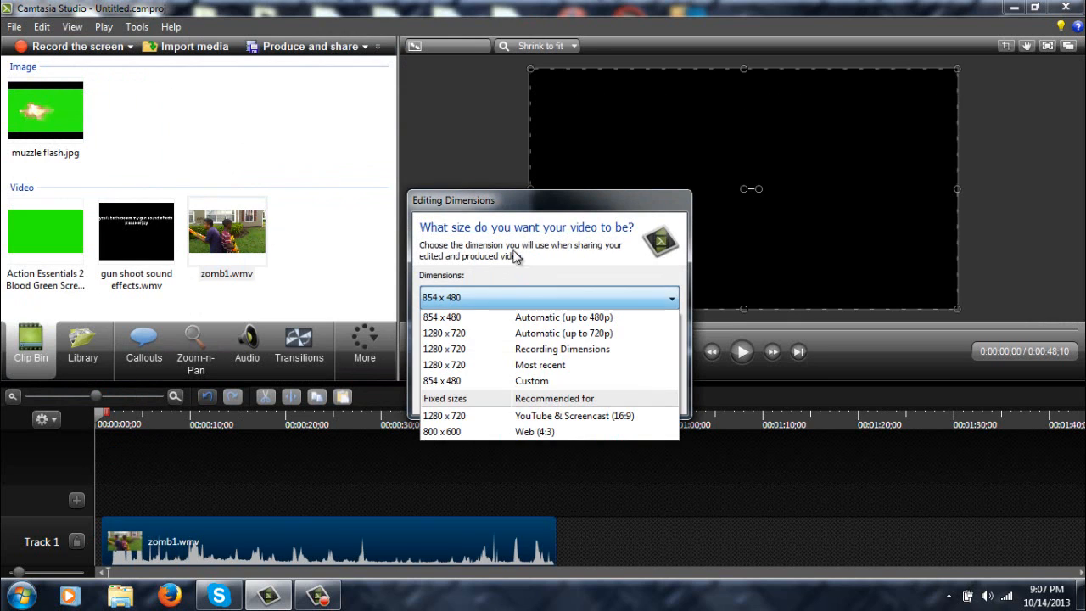
pyautogui.click(593, 416)
pyautogui.click(583, 400)
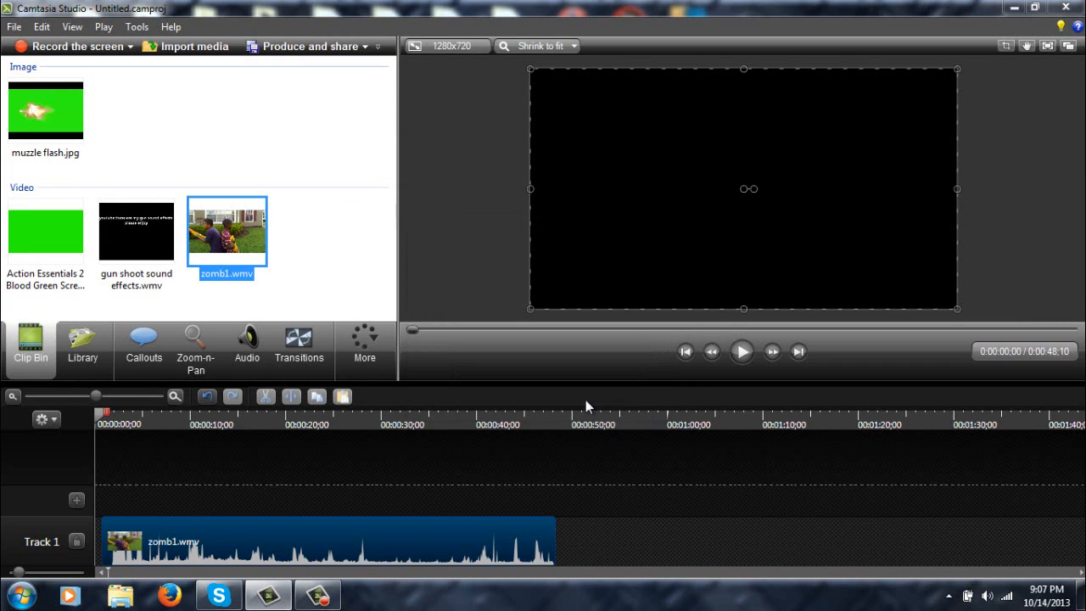
# Step: Play zomb1.wmv to 0:00:04;15, trim its opening up to that point and keep the clip at the timeline start
pyautogui.click(379, 541)
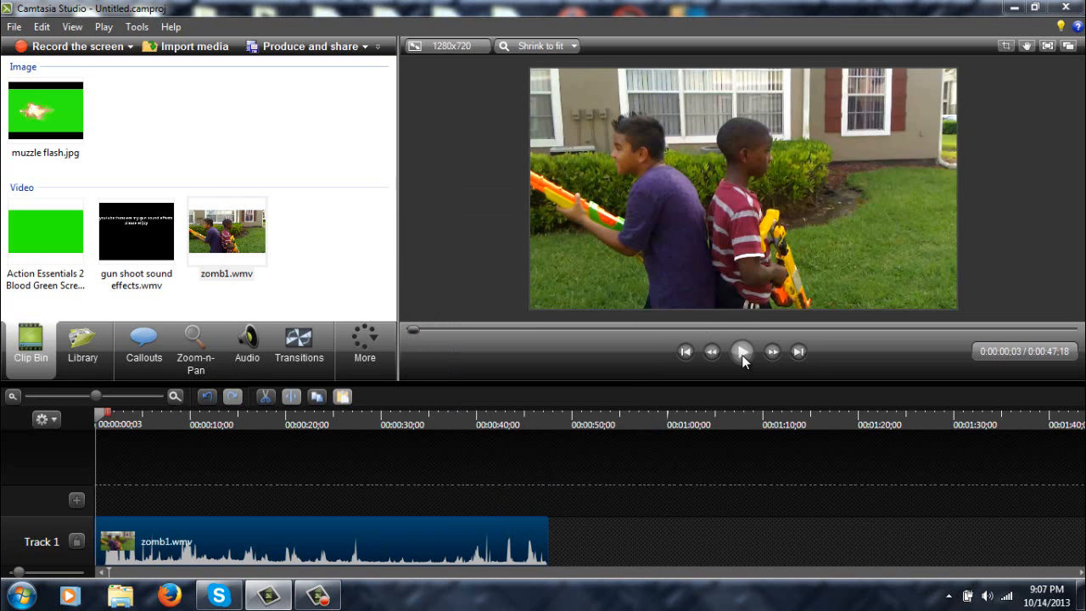
pyautogui.click(742, 355)
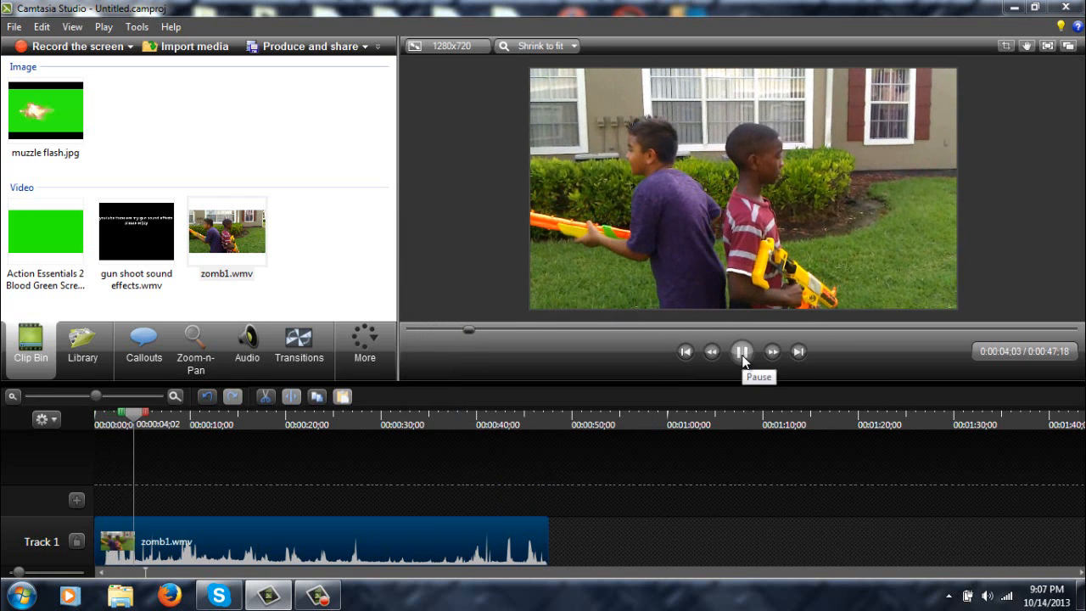
pyautogui.click(741, 355)
pyautogui.click(742, 355)
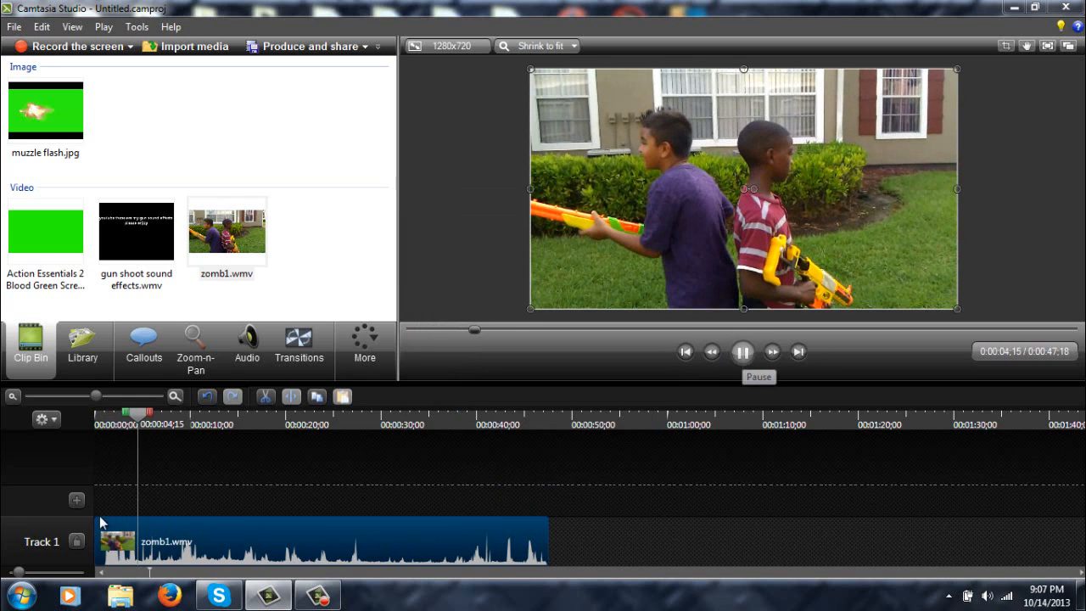
pyautogui.moveTo(104, 532); pyautogui.dragTo(76, 538)
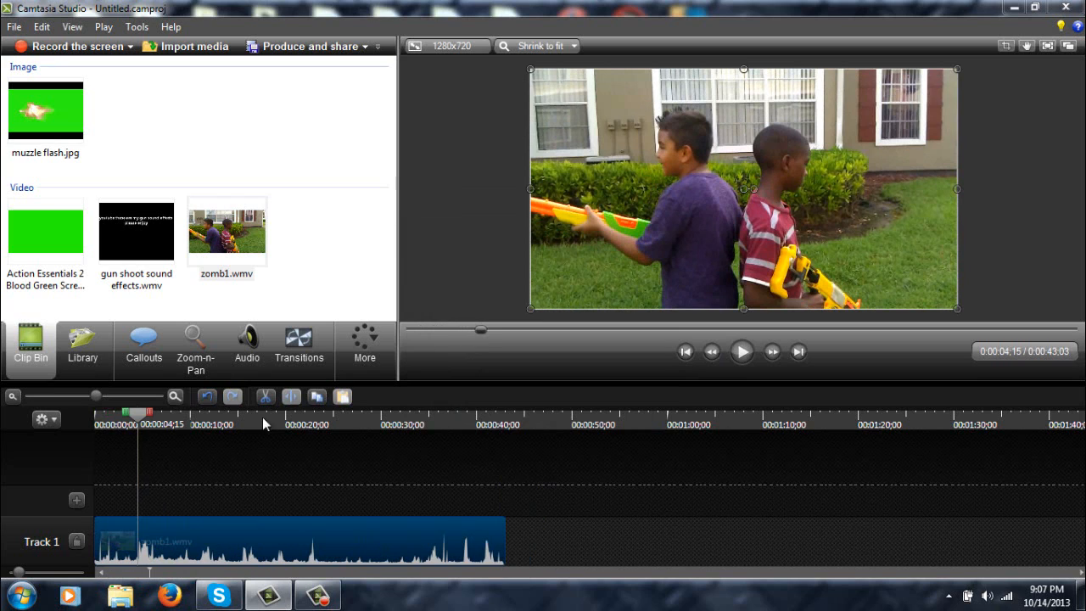
# Step: Review the trimmed zomb1.wmv clip and cut off its ending at 0:00:33;12
pyautogui.click(89, 424)
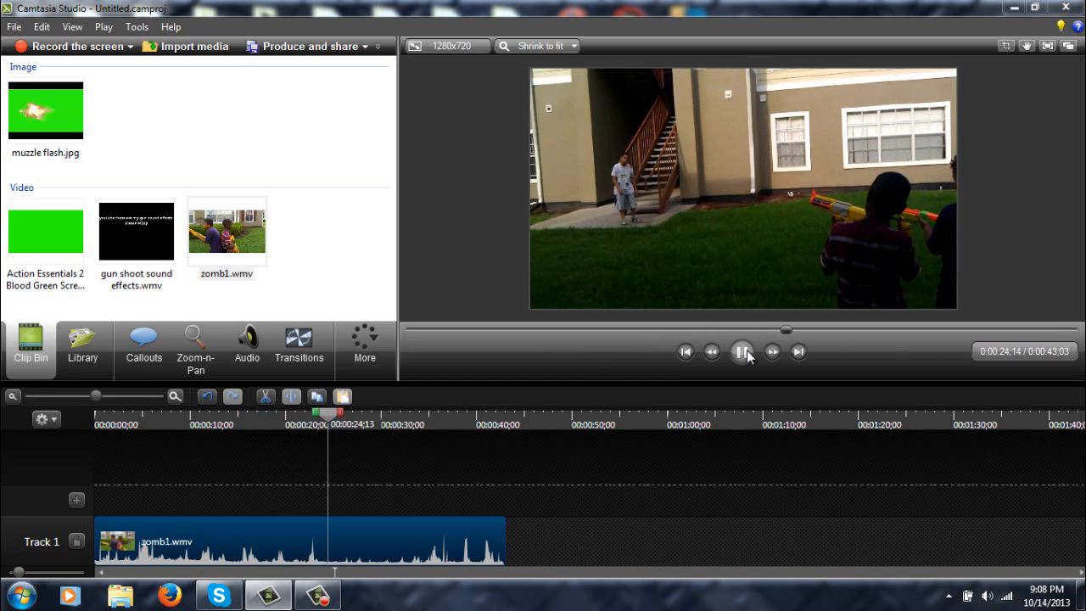
pyautogui.click(742, 351)
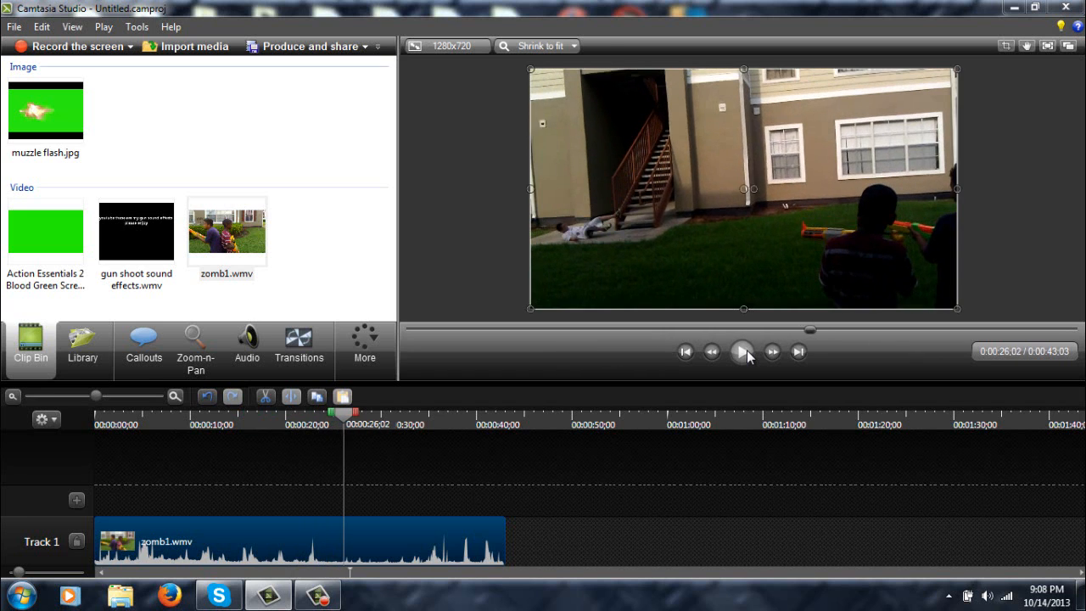
pyautogui.moveTo(352, 424); pyautogui.dragTo(417, 430)
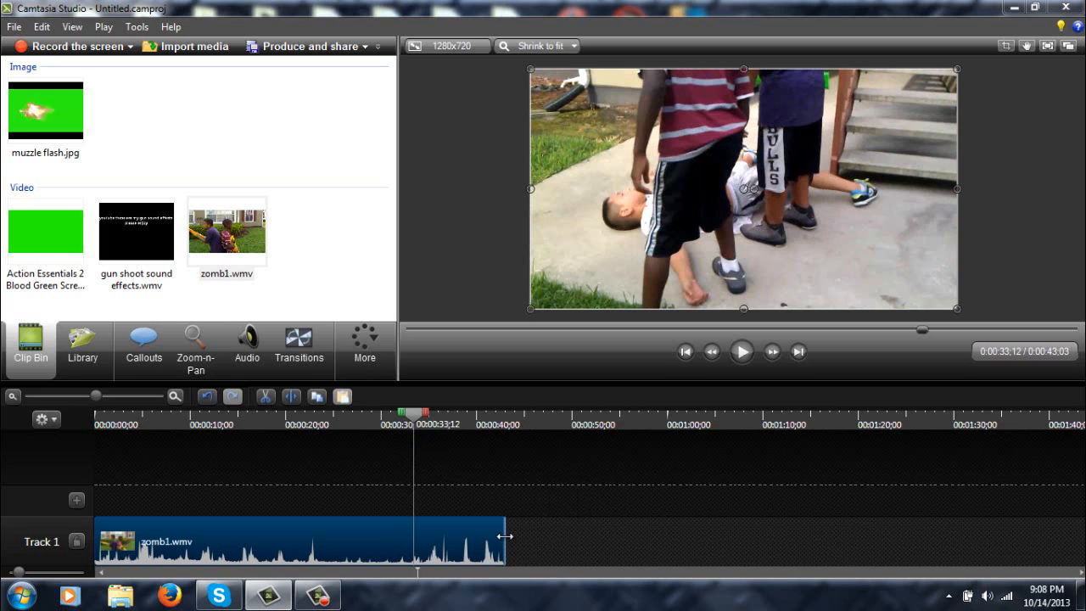
pyautogui.moveTo(505, 536); pyautogui.dragTo(413, 553)
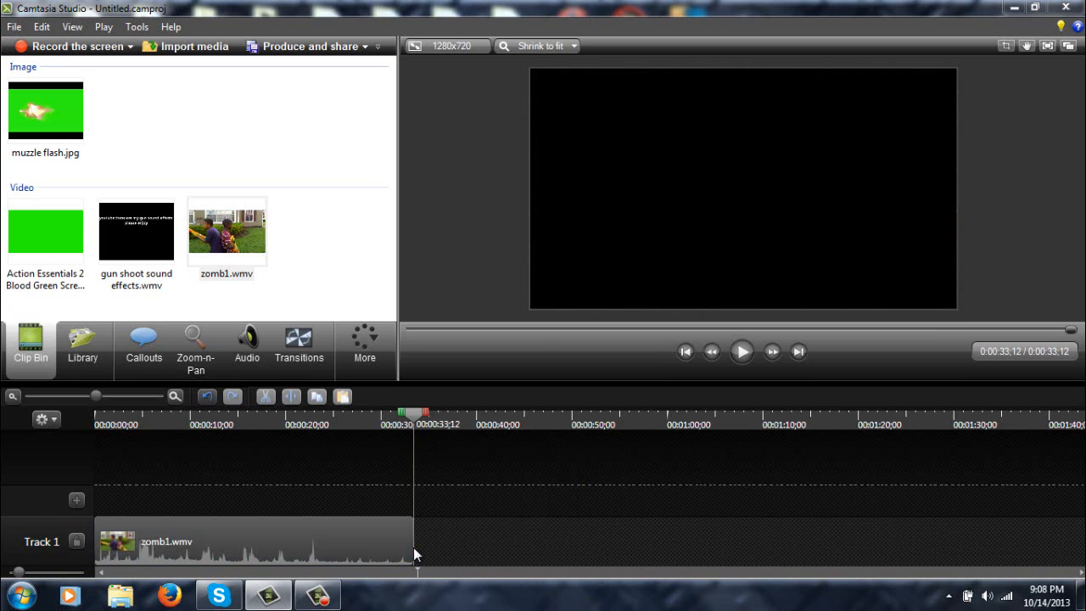
pyautogui.click(396, 540)
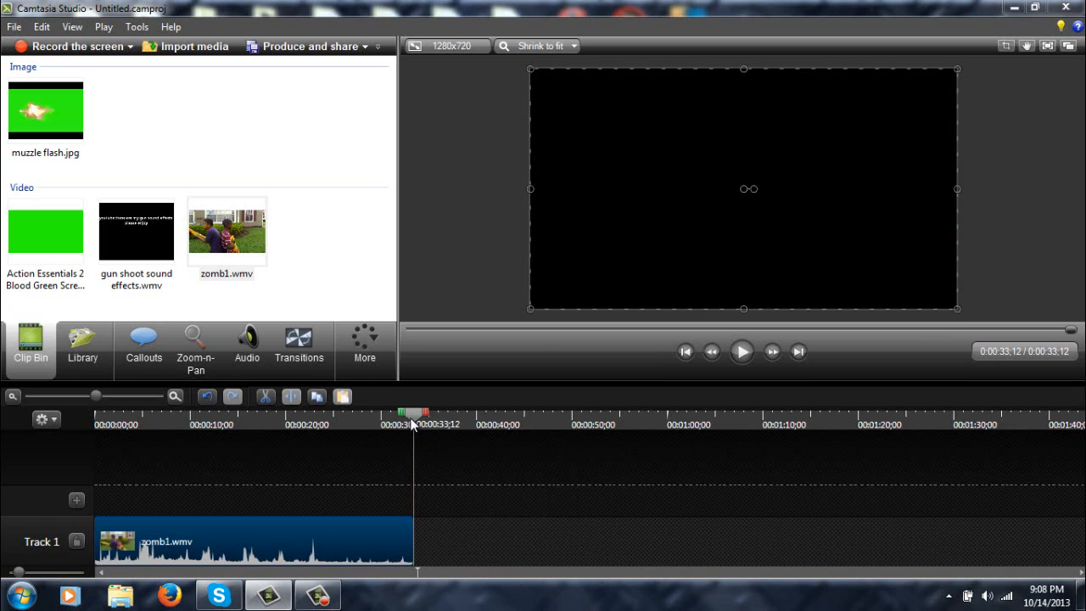
# Step: Return the playhead to the aiming scene around 0:00:19;02 and step frame by frame to 0:00:24;12
pyautogui.moveTo(413, 425); pyautogui.dragTo(274, 459)
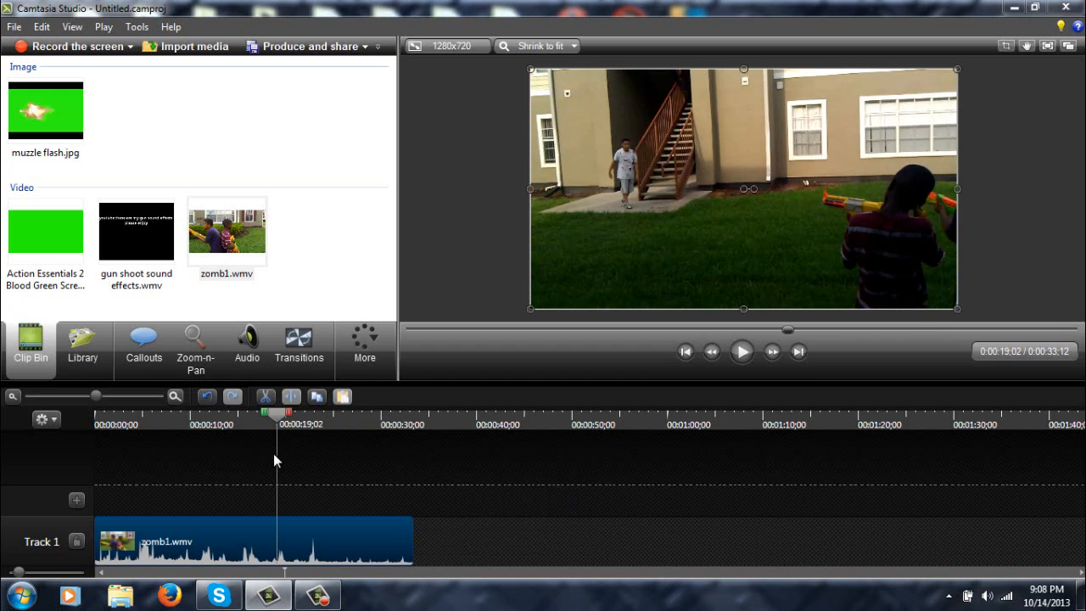
pyautogui.click(772, 351)
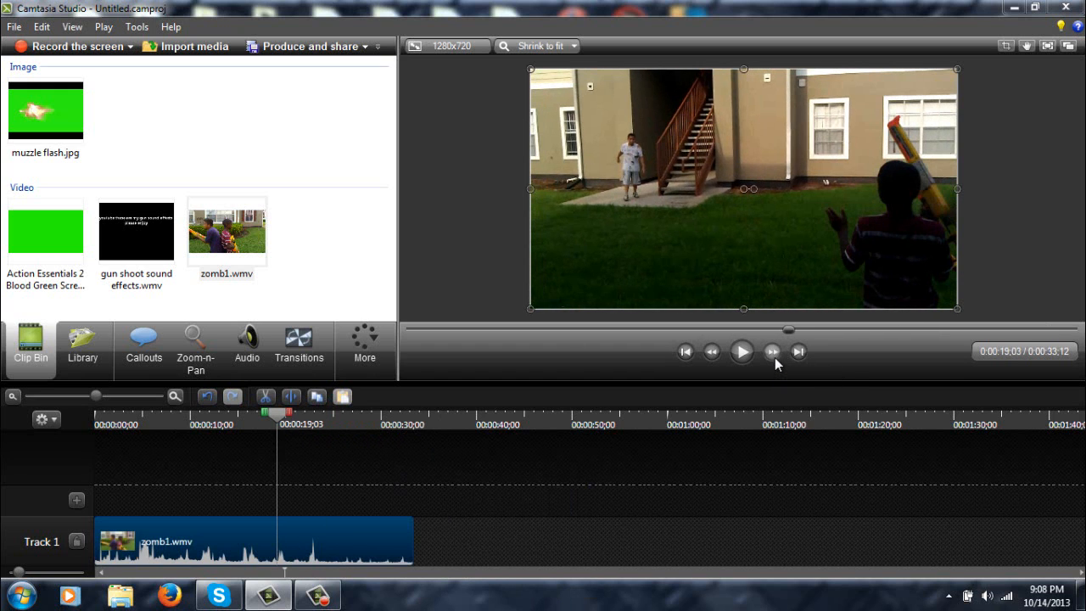
pyautogui.click(772, 351)
pyautogui.click(773, 352)
pyautogui.click(772, 352)
pyautogui.click(772, 352)
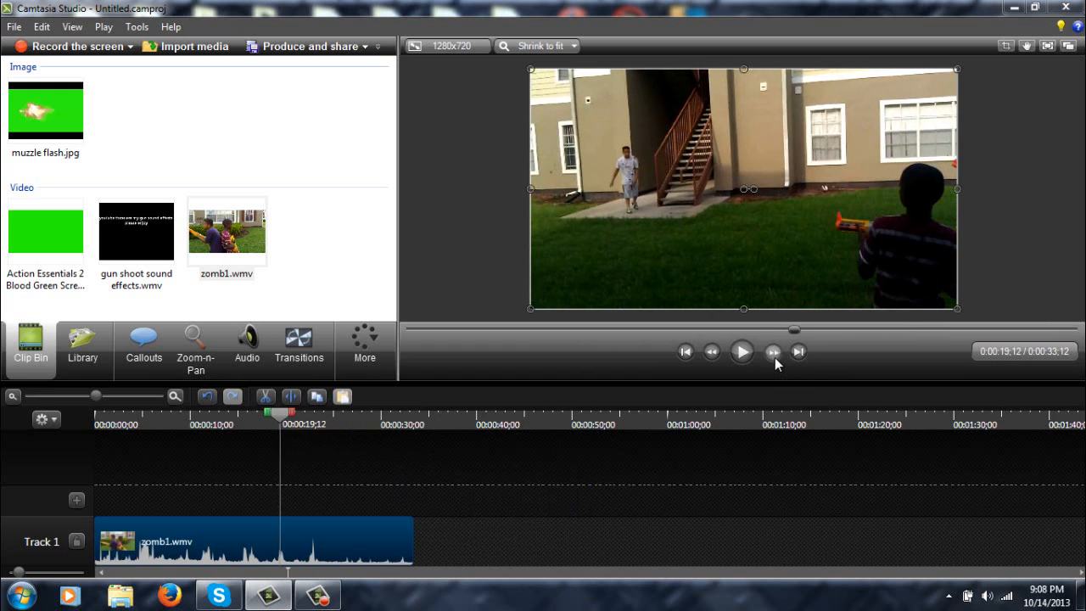
pyautogui.click(772, 351)
pyautogui.click(772, 351)
pyautogui.click(773, 353)
pyautogui.click(773, 353)
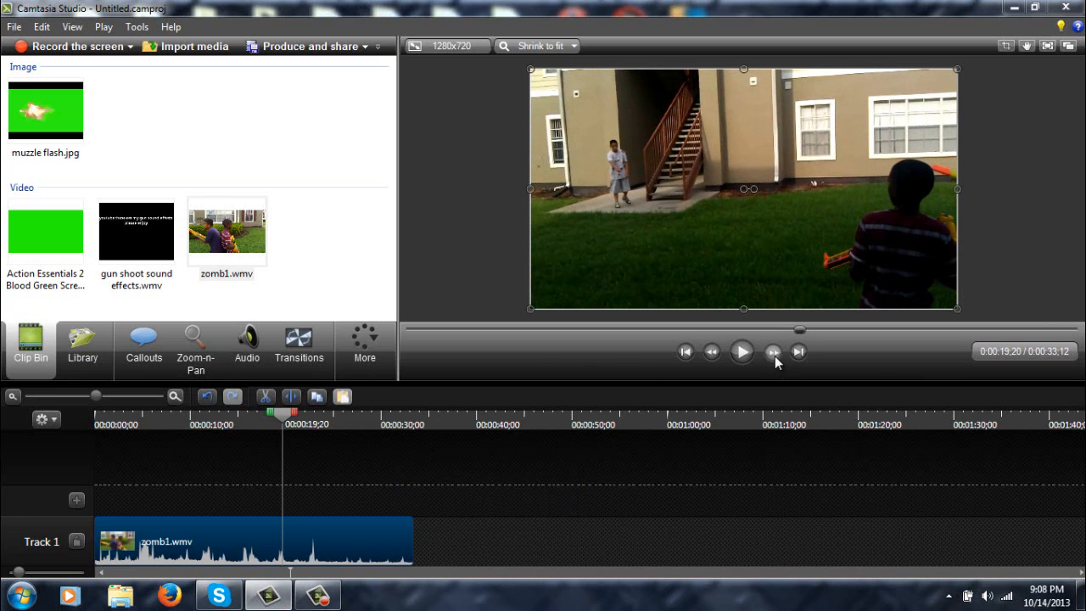
pyautogui.click(773, 353)
pyautogui.click(773, 353)
pyautogui.click(773, 353)
pyautogui.click(773, 353)
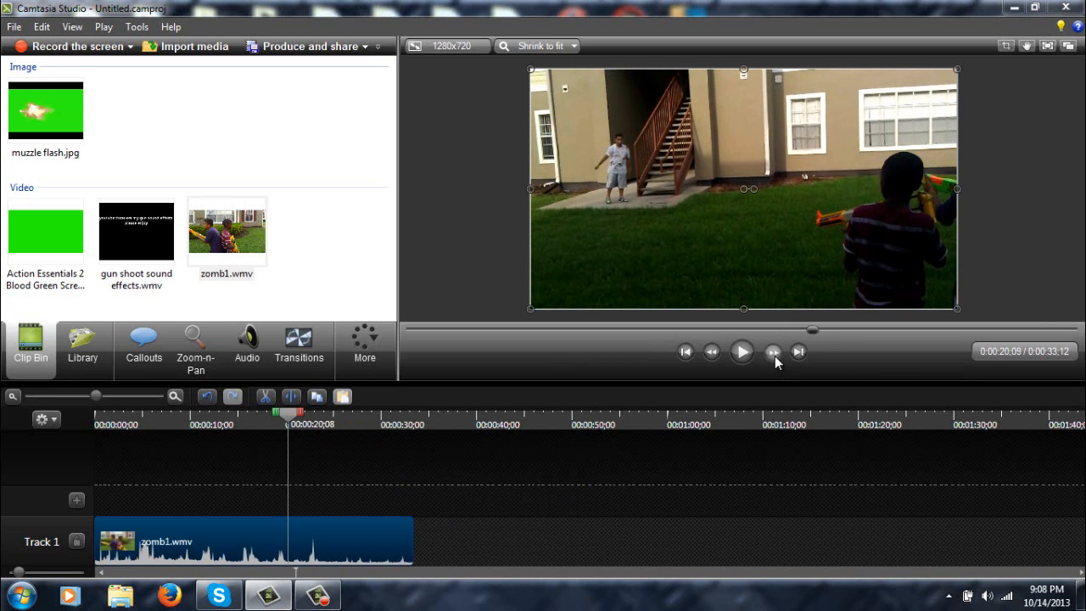
pyautogui.click(774, 357)
pyautogui.click(775, 357)
pyautogui.click(774, 357)
pyautogui.click(775, 357)
pyautogui.click(775, 357)
pyautogui.click(775, 357)
pyautogui.click(775, 357)
pyautogui.click(775, 357)
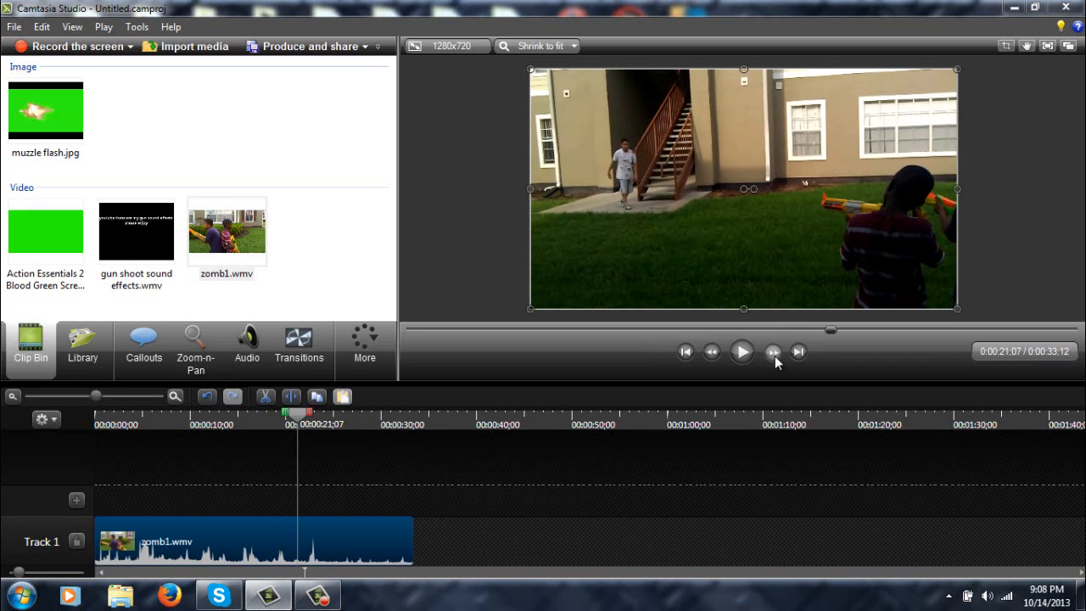
pyautogui.click(775, 357)
pyautogui.click(774, 357)
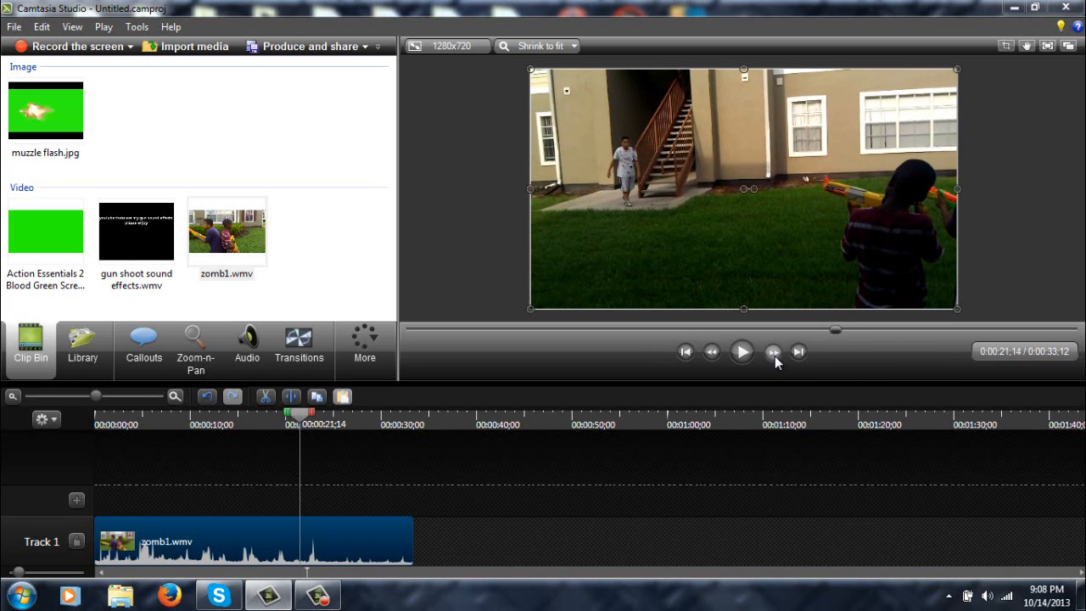
pyautogui.click(773, 353)
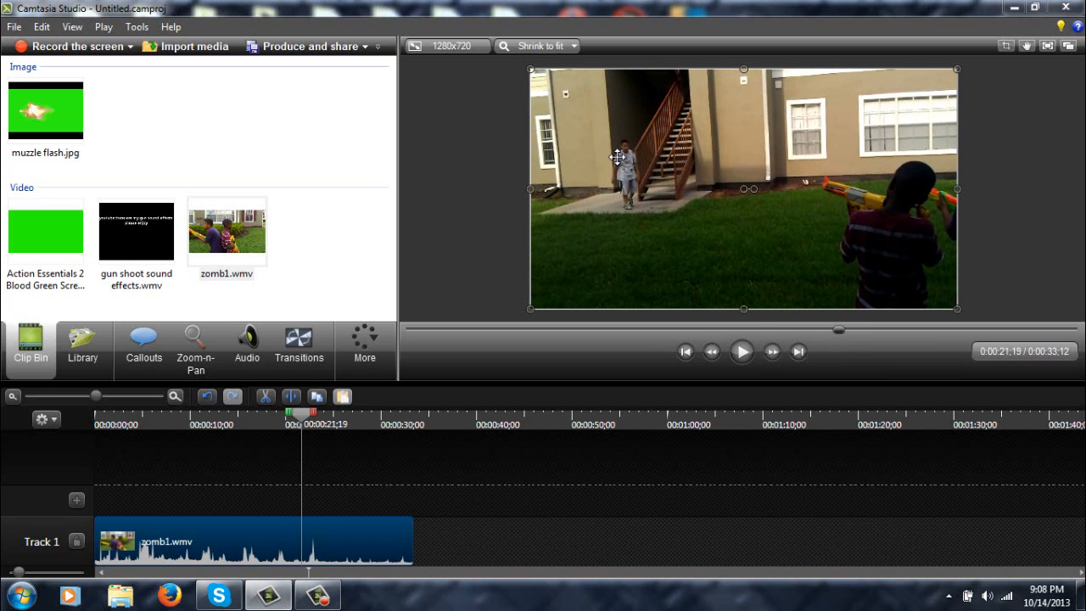
pyautogui.click(774, 353)
pyautogui.click(774, 353)
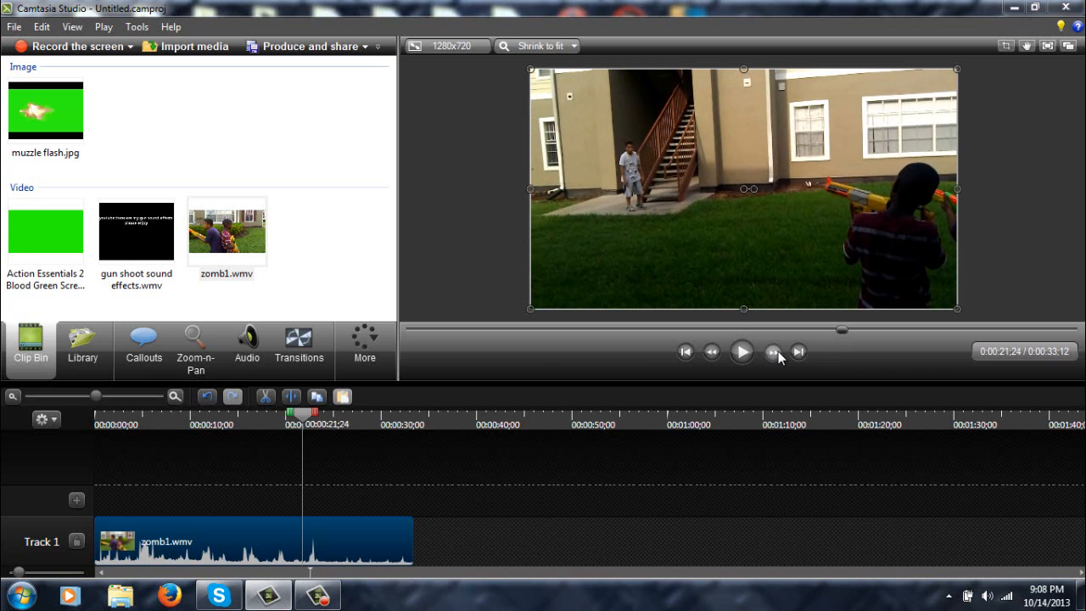
pyautogui.click(779, 357)
pyautogui.click(779, 357)
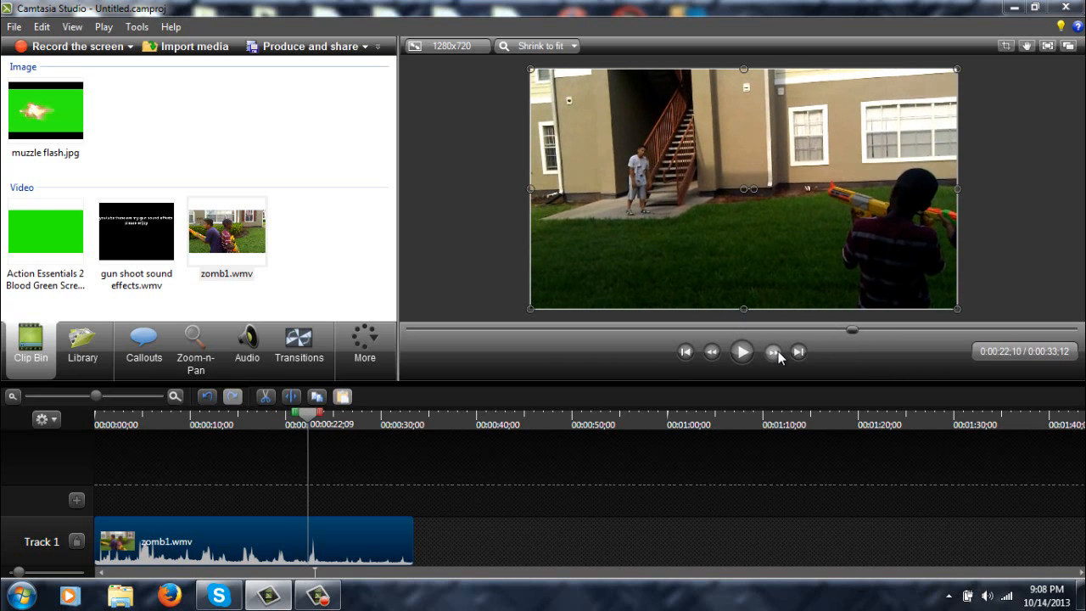
pyautogui.click(779, 358)
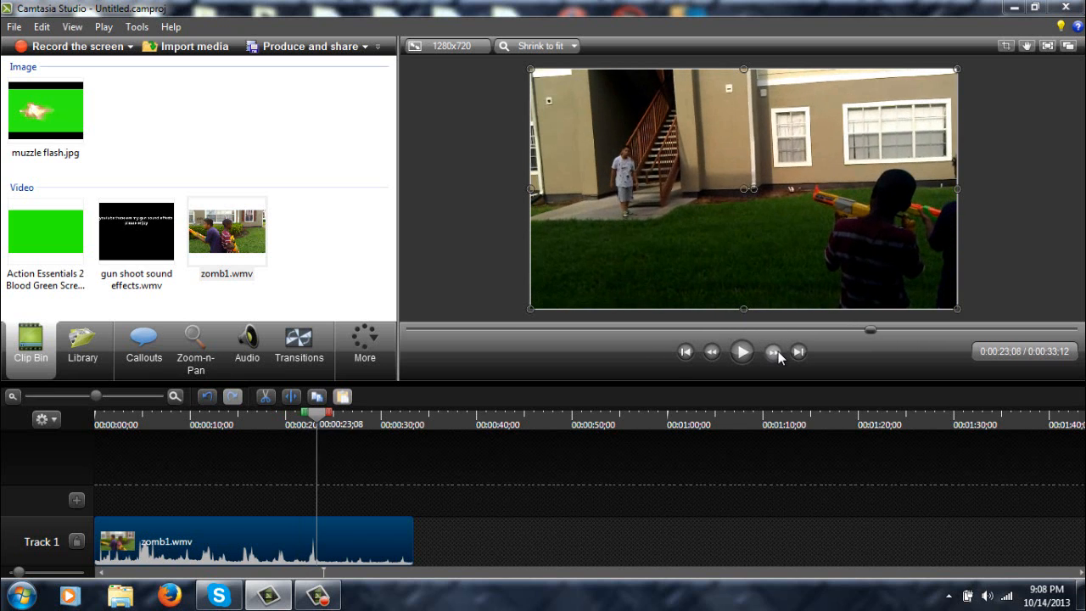
pyautogui.click(778, 354)
pyautogui.click(778, 354)
pyautogui.click(778, 353)
pyautogui.click(778, 354)
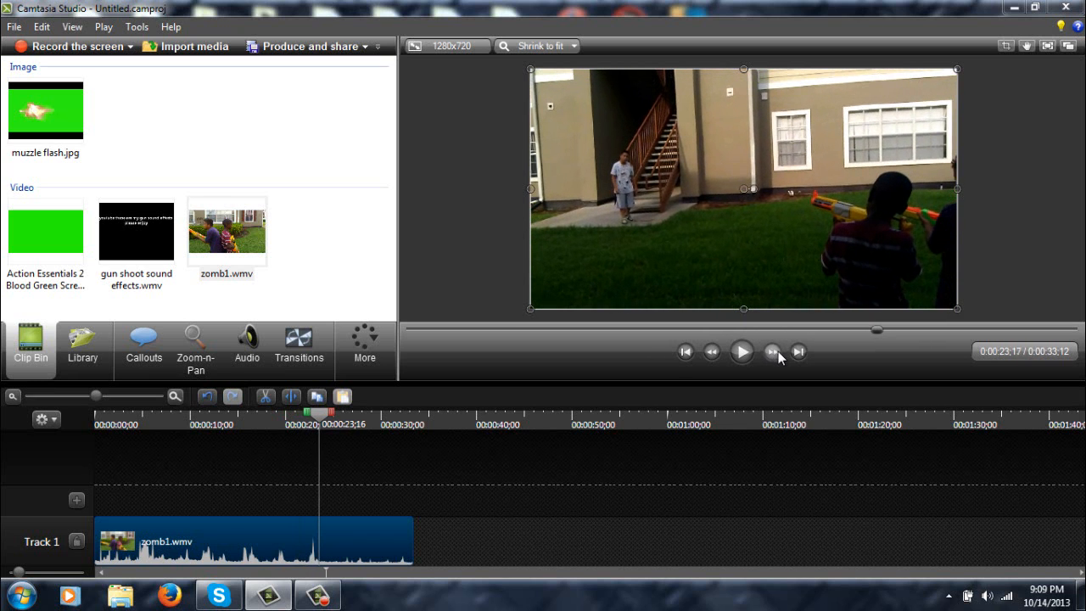
pyautogui.click(779, 356)
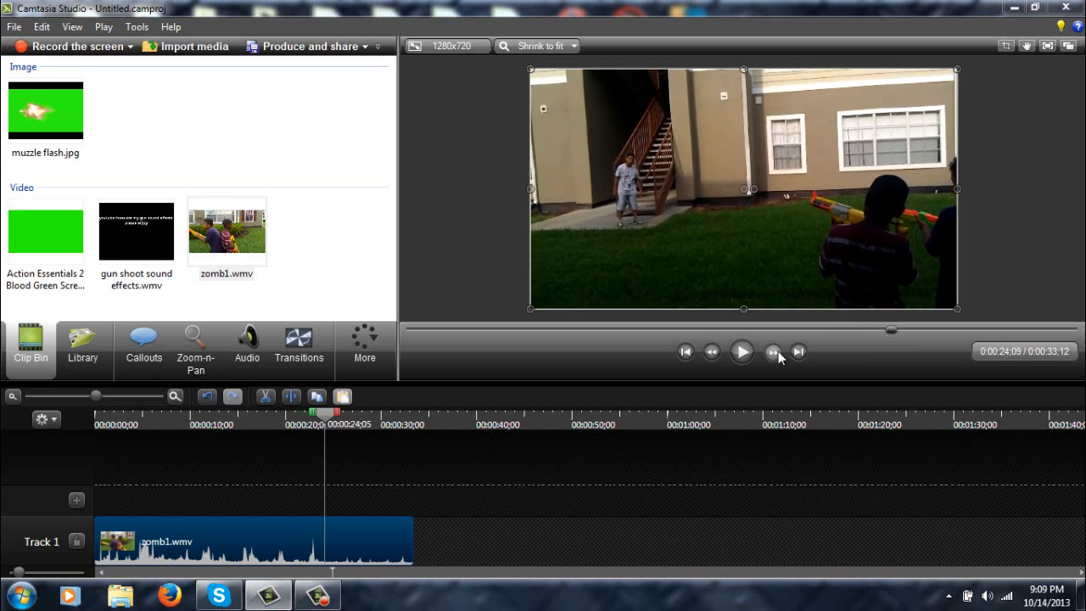
pyautogui.click(778, 357)
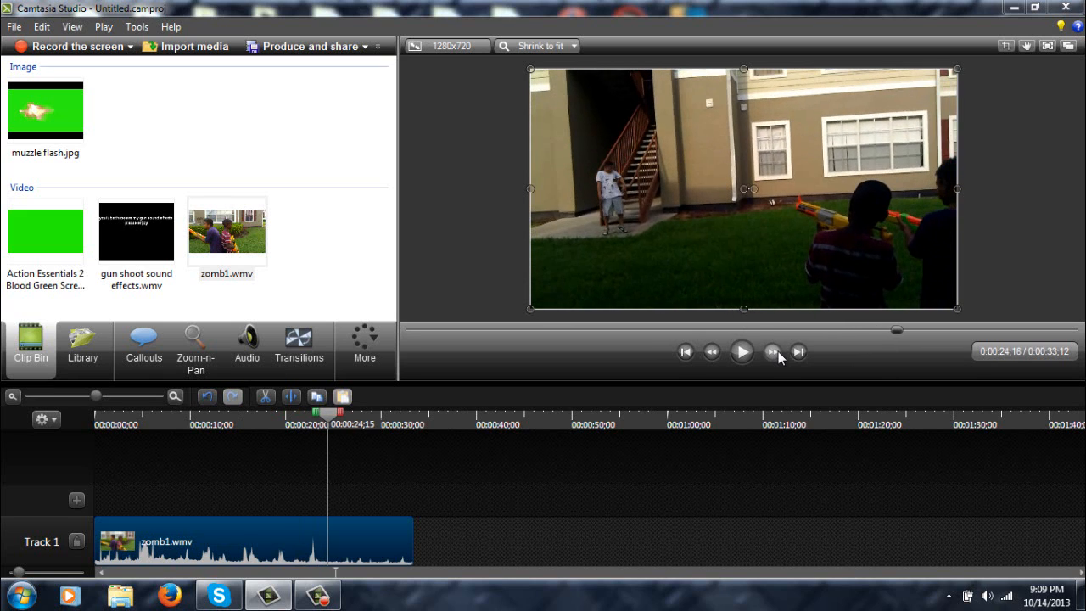
pyautogui.click(711, 361)
pyautogui.click(711, 361)
pyautogui.click(711, 361)
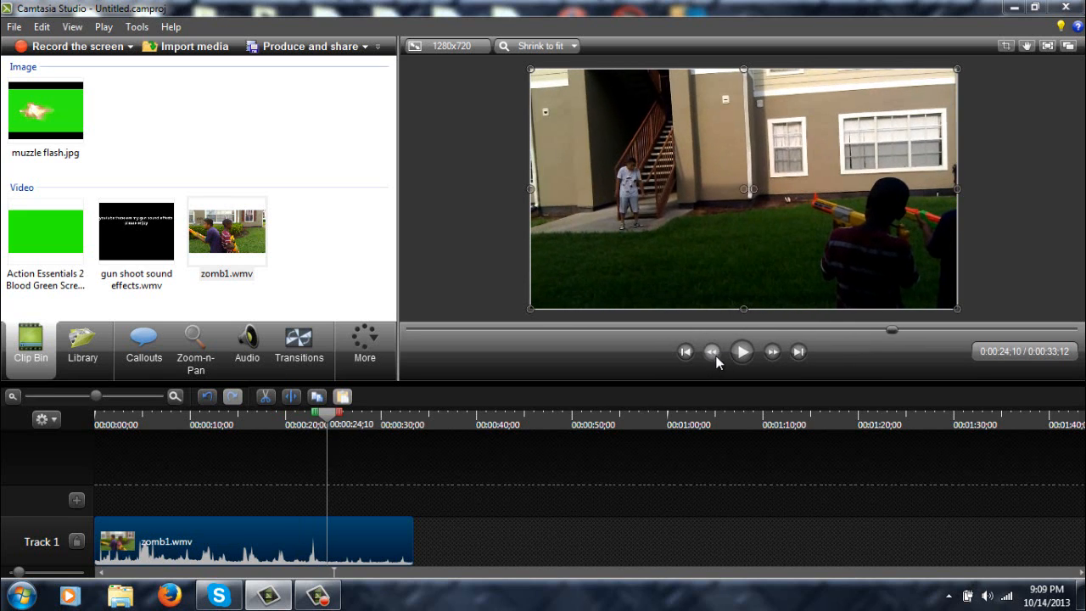
pyautogui.click(711, 362)
pyautogui.click(778, 360)
pyautogui.click(780, 359)
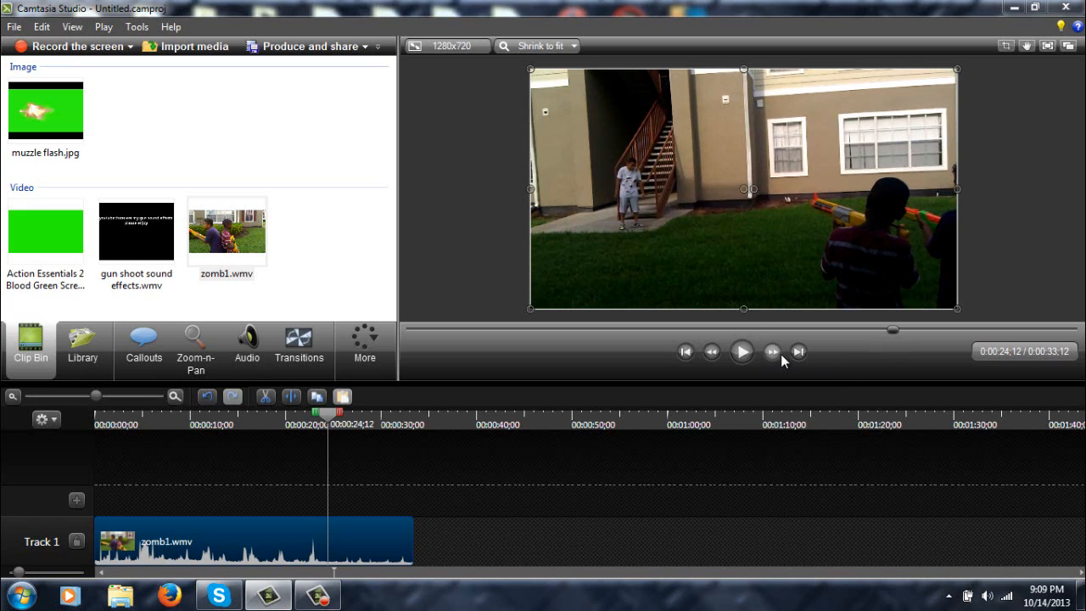
# Step: Step back to 0:00:24;10 and add muzzle flash.jpg on a new track above zomb1.wmv, starting at the playhead
pyautogui.click(781, 360)
pyautogui.click(711, 353)
pyautogui.click(711, 353)
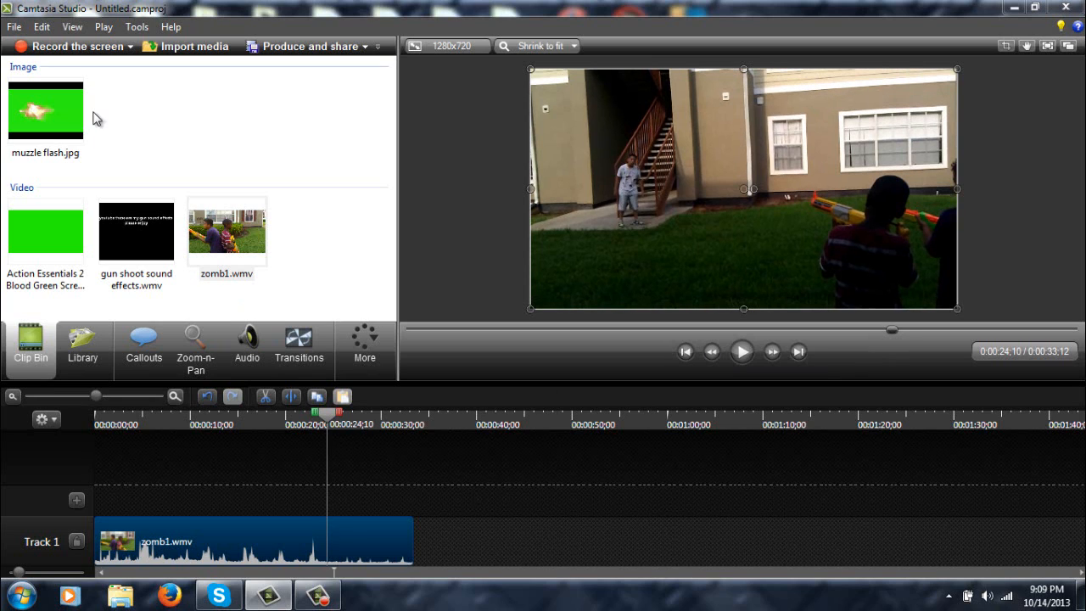
pyautogui.click(122, 396)
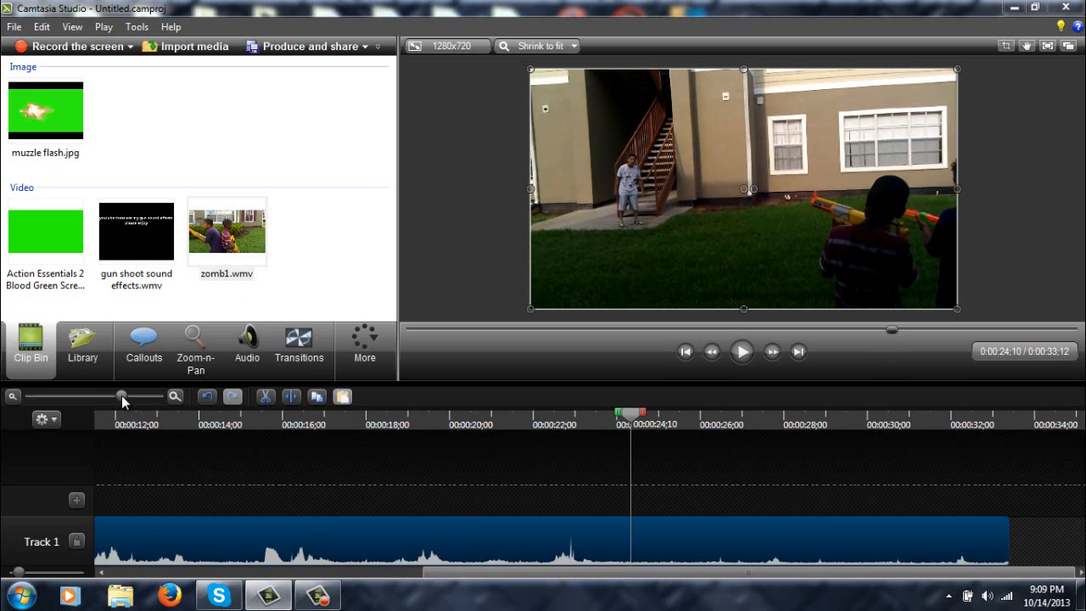
pyautogui.moveTo(71, 111); pyautogui.dragTo(82, 122)
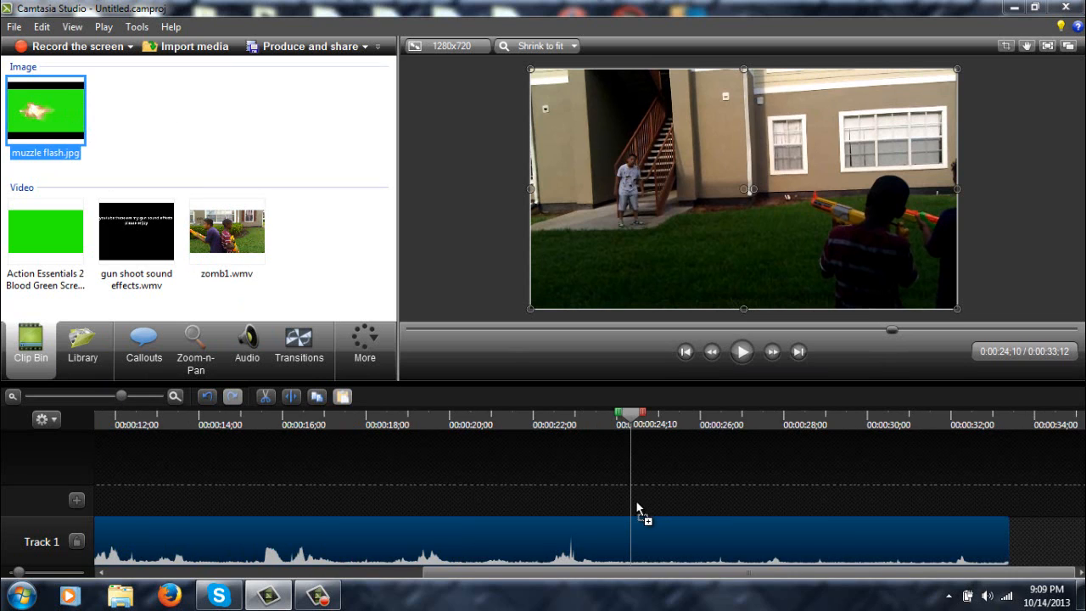
pyautogui.moveTo(637, 503); pyautogui.dragTo(659, 493)
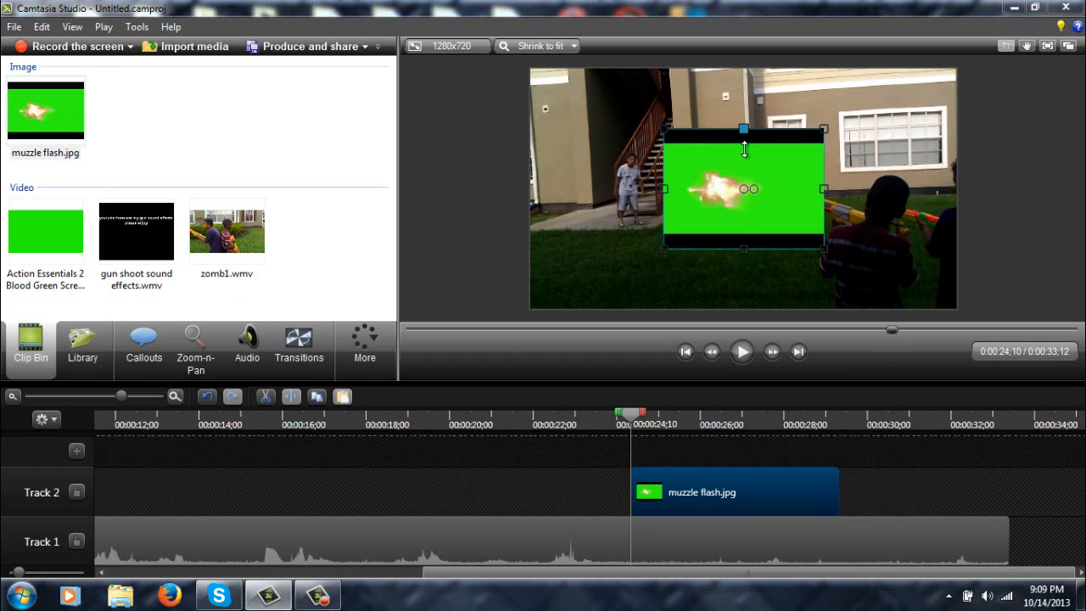
# Step: Crop the muzzle flash image on all four sides, cutting off the black bars and the excess green around the flash
pyautogui.moveTo(744, 149); pyautogui.dragTo(744, 161)
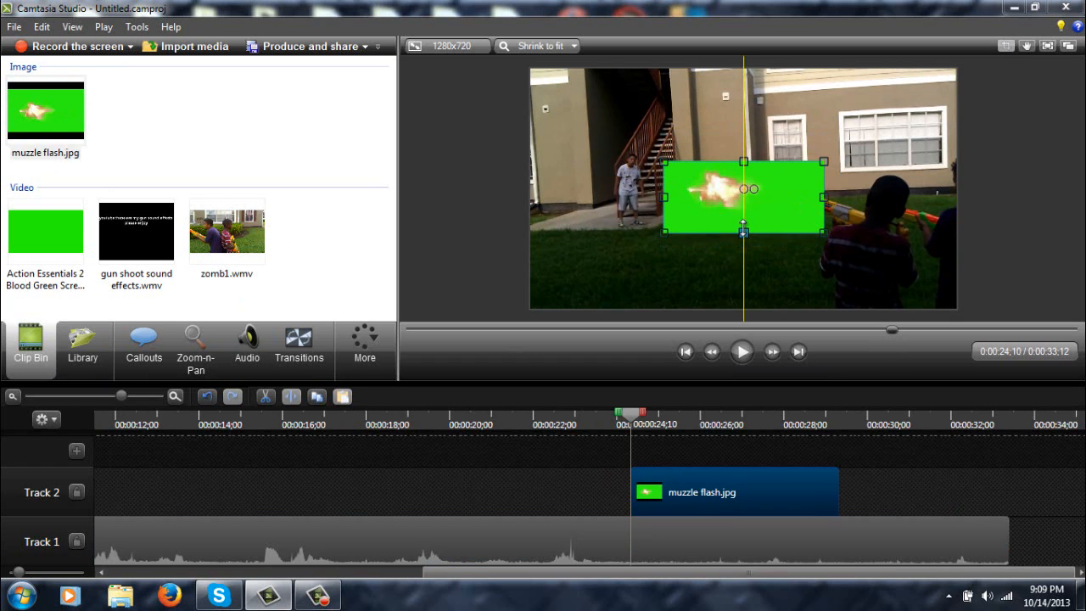
pyautogui.moveTo(744, 249); pyautogui.dragTo(743, 226)
pyautogui.moveTo(667, 191); pyautogui.dragTo(679, 192)
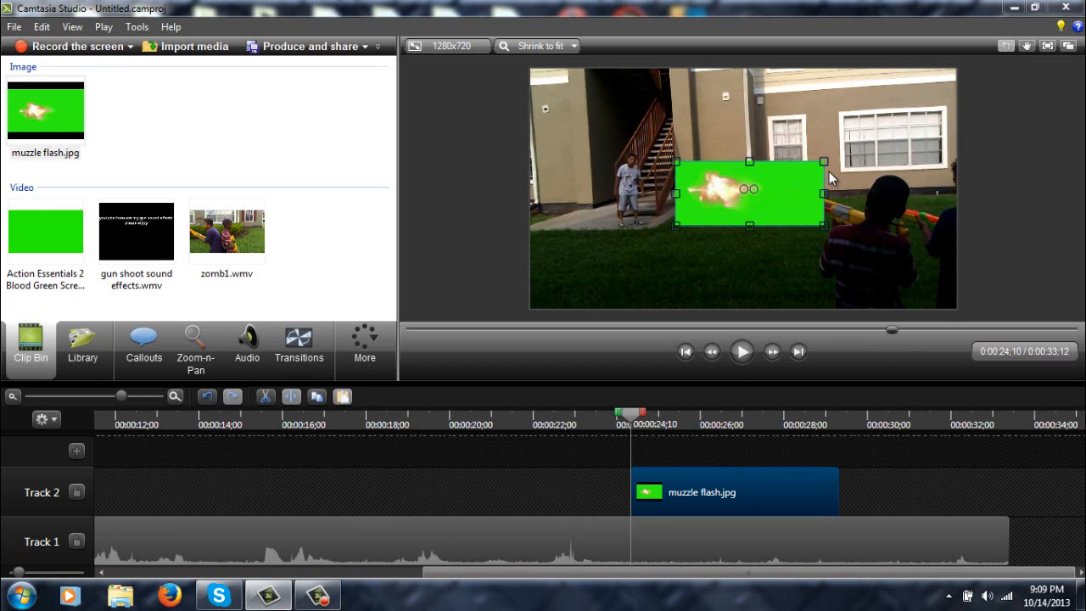
pyautogui.moveTo(824, 194); pyautogui.dragTo(773, 197)
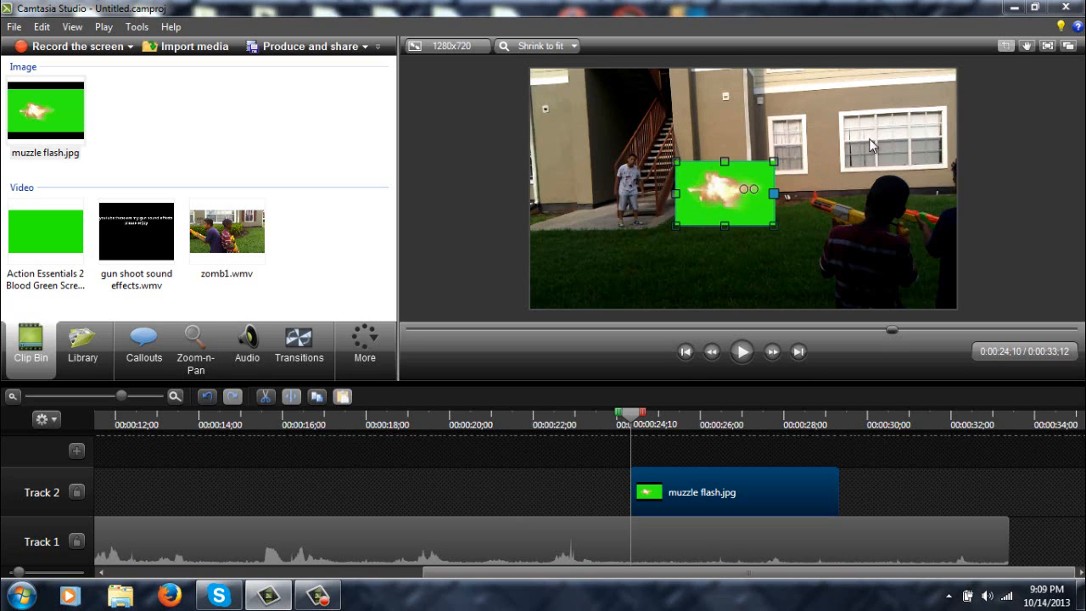
pyautogui.click(1007, 46)
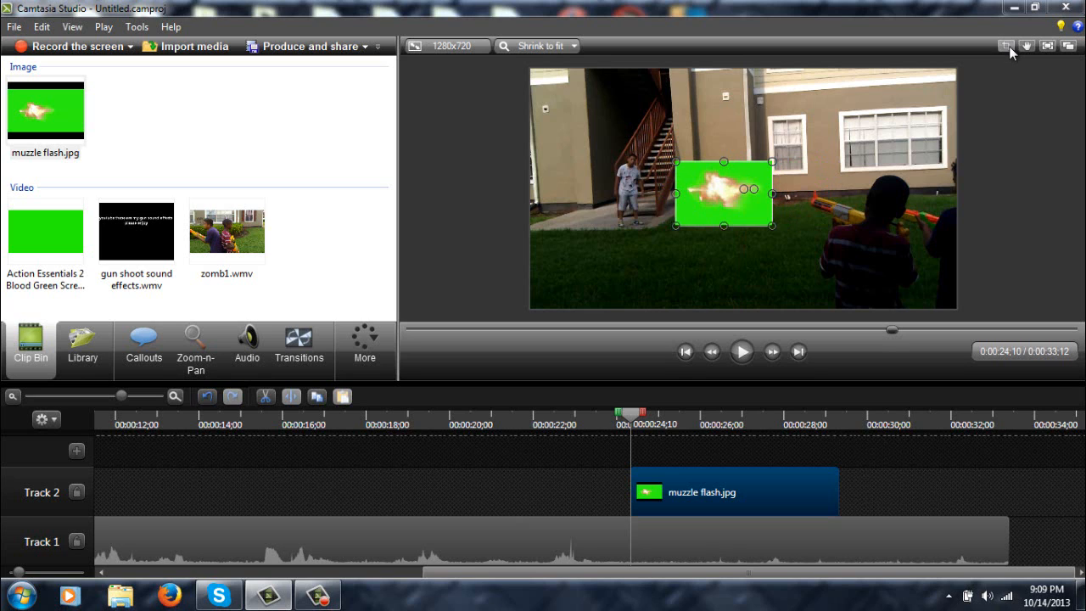
# Step: Enable Remove a color on the muzzle flash with tolerance and softness at 0, and sample the image's green background as the color
pyautogui.click(358, 348)
pyautogui.click(366, 391)
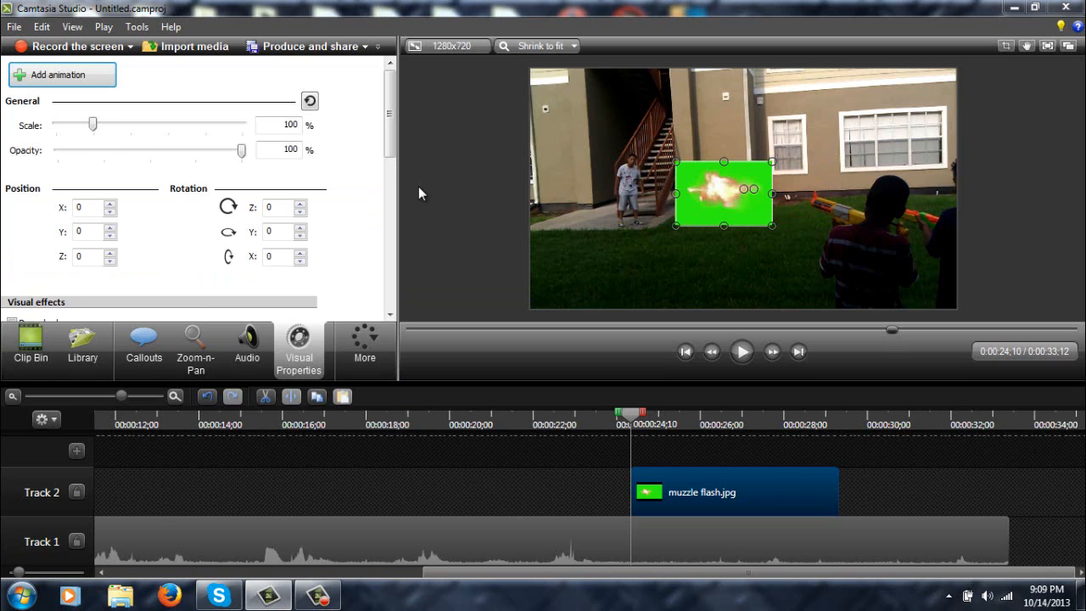
pyautogui.moveTo(391, 133); pyautogui.dragTo(389, 225)
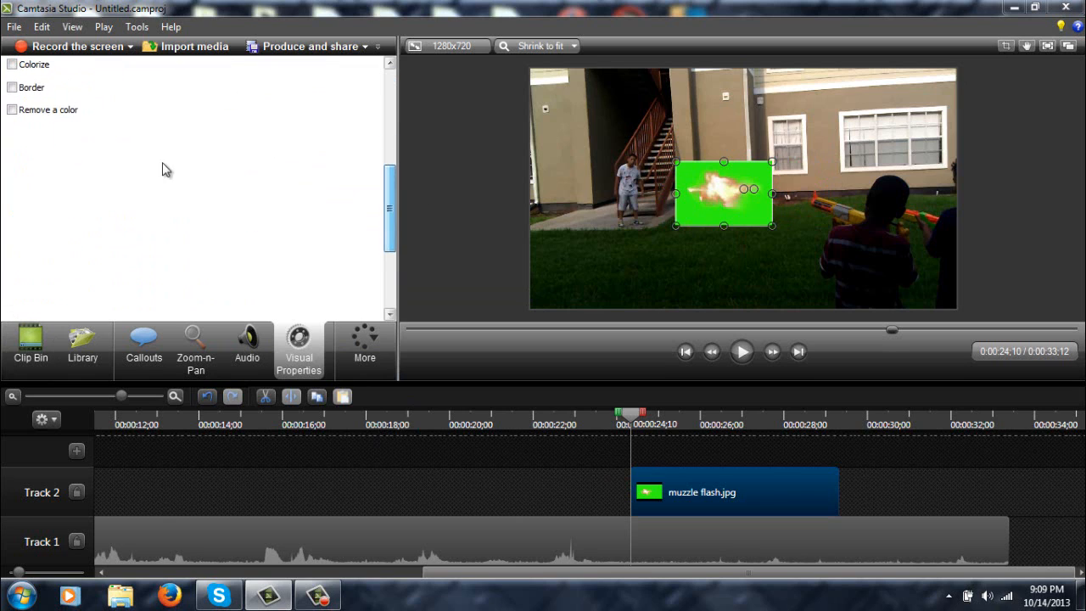
pyautogui.click(65, 117)
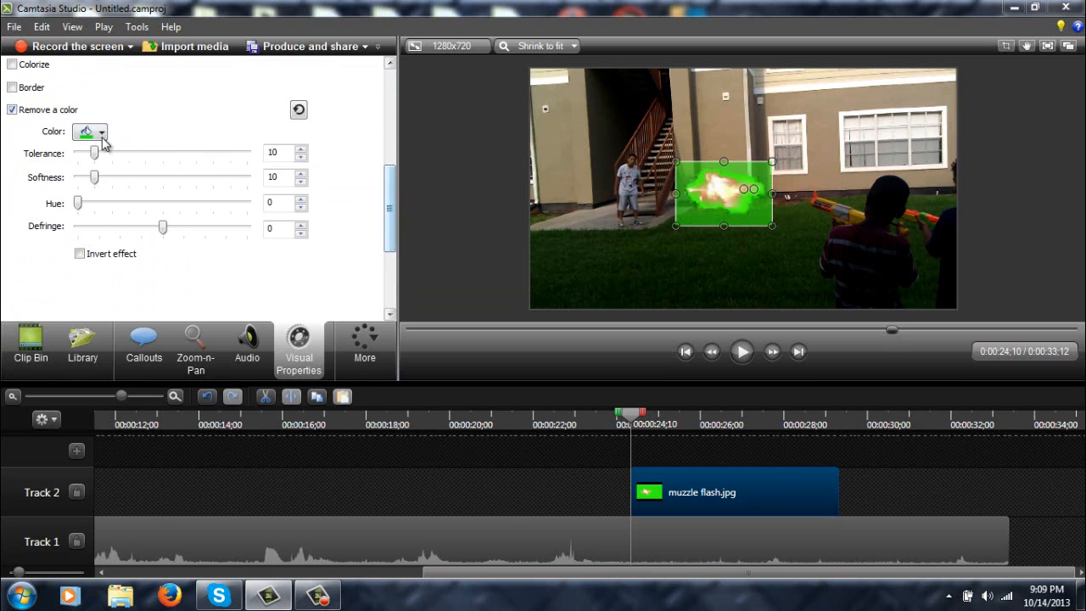
pyautogui.moveTo(59, 157); pyautogui.dragTo(63, 160)
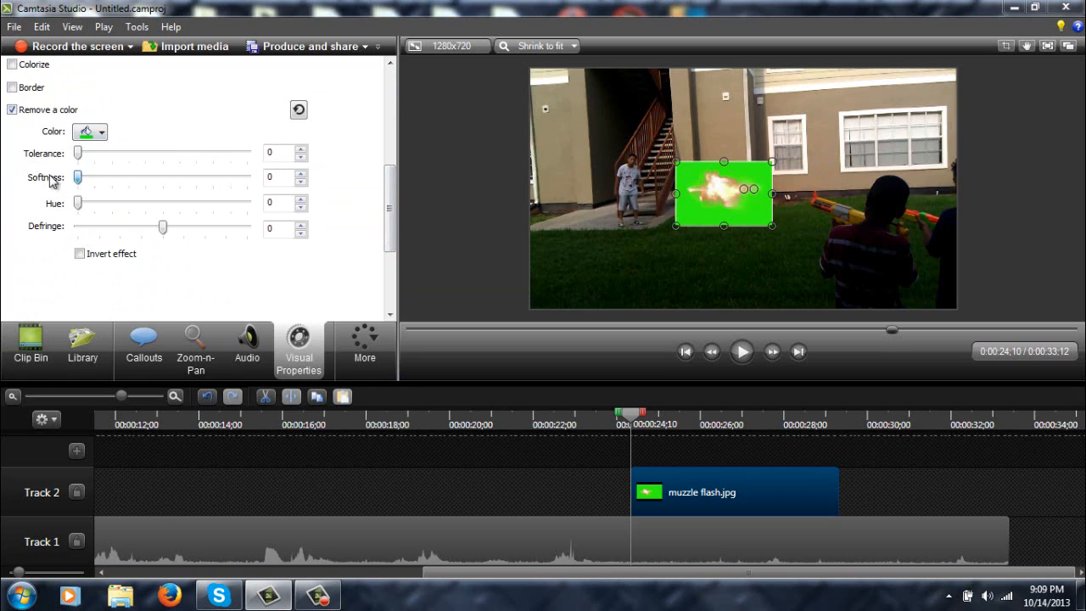
pyautogui.click(100, 136)
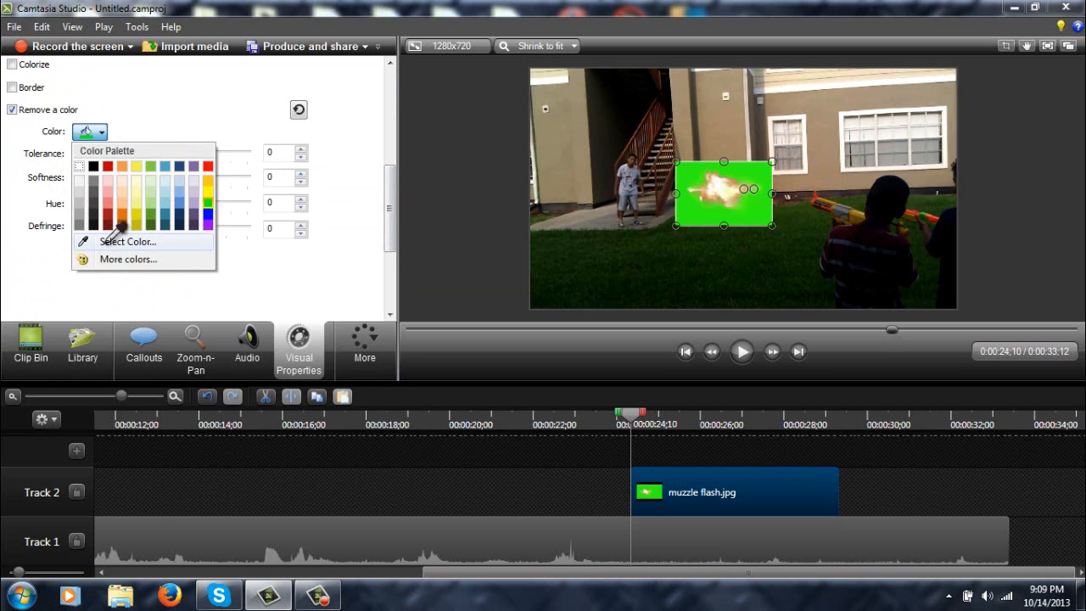
pyautogui.click(123, 241)
pyautogui.click(684, 170)
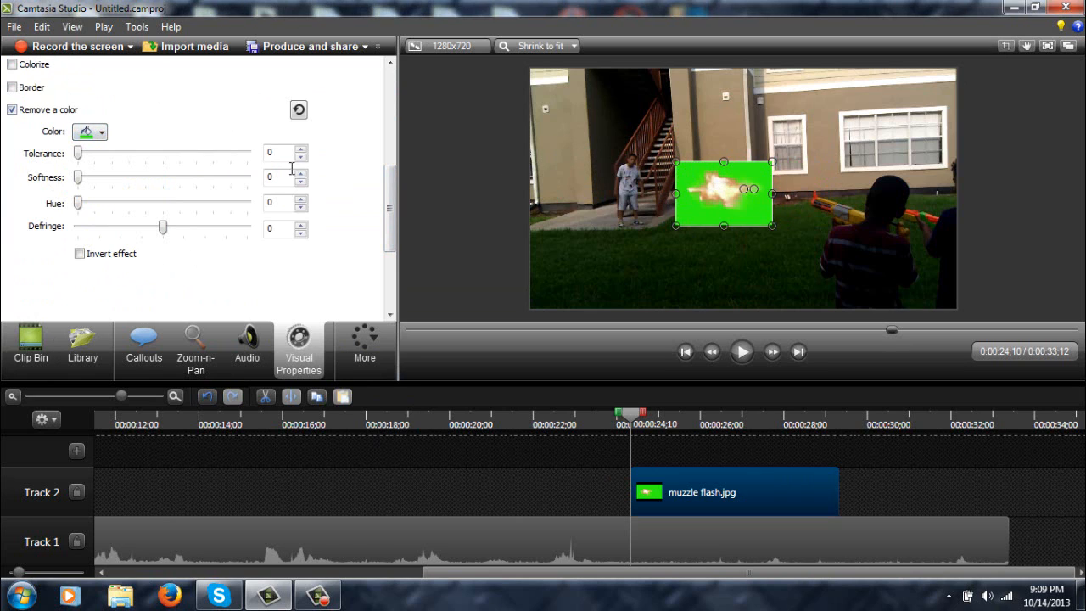
# Step: Tune the muzzle flash's color removal to a tolerance of 51 and a softness of 20
pyautogui.moveTo(76, 159); pyautogui.dragTo(132, 161)
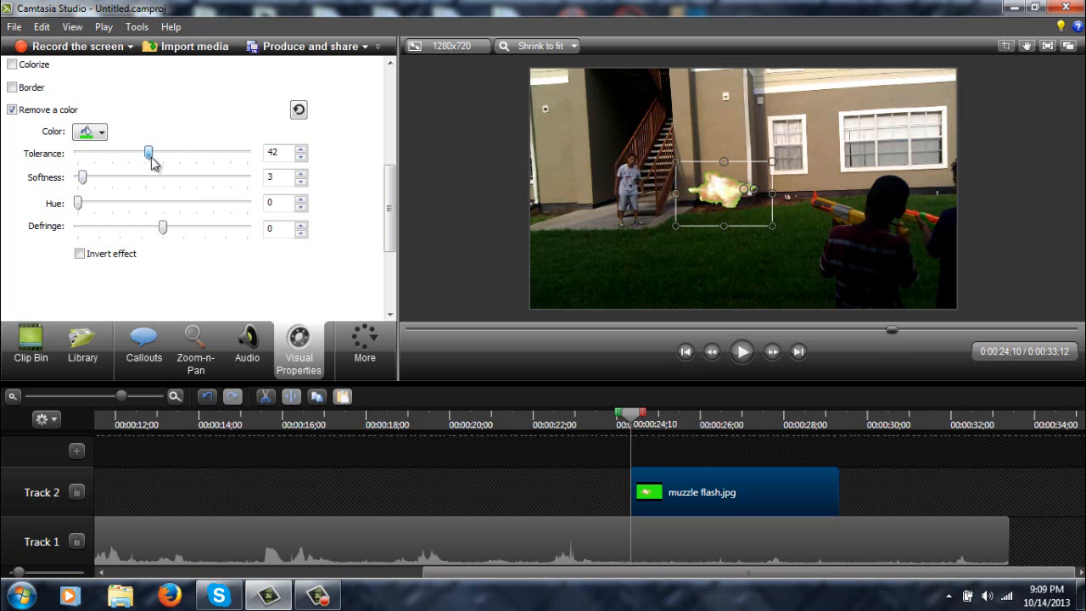
pyautogui.moveTo(165, 166); pyautogui.dragTo(169, 167)
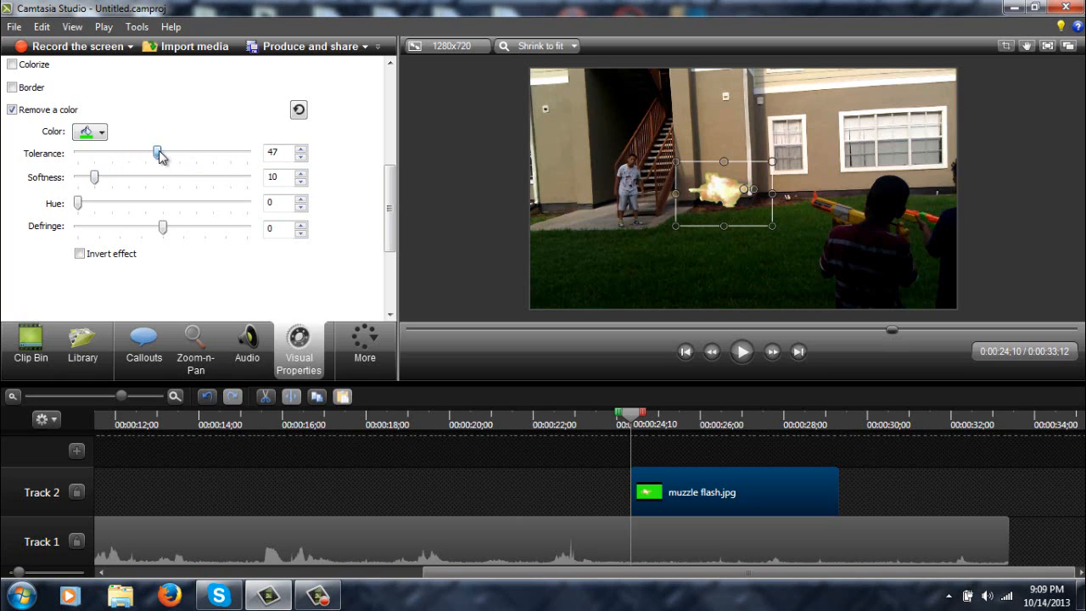
pyautogui.moveTo(168, 158); pyautogui.dragTo(185, 162)
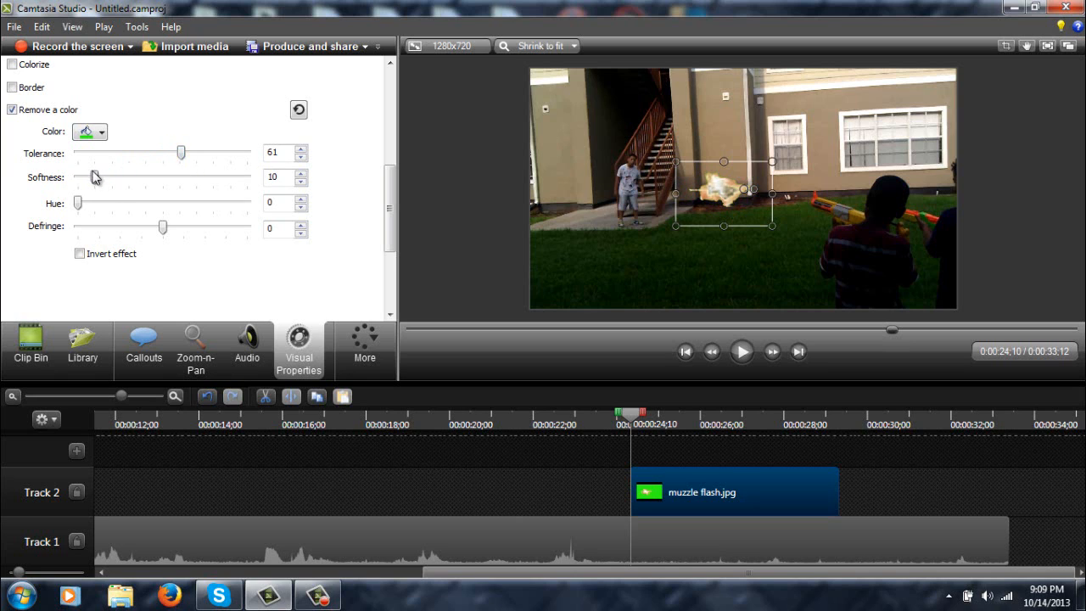
pyautogui.moveTo(95, 177); pyautogui.dragTo(87, 183)
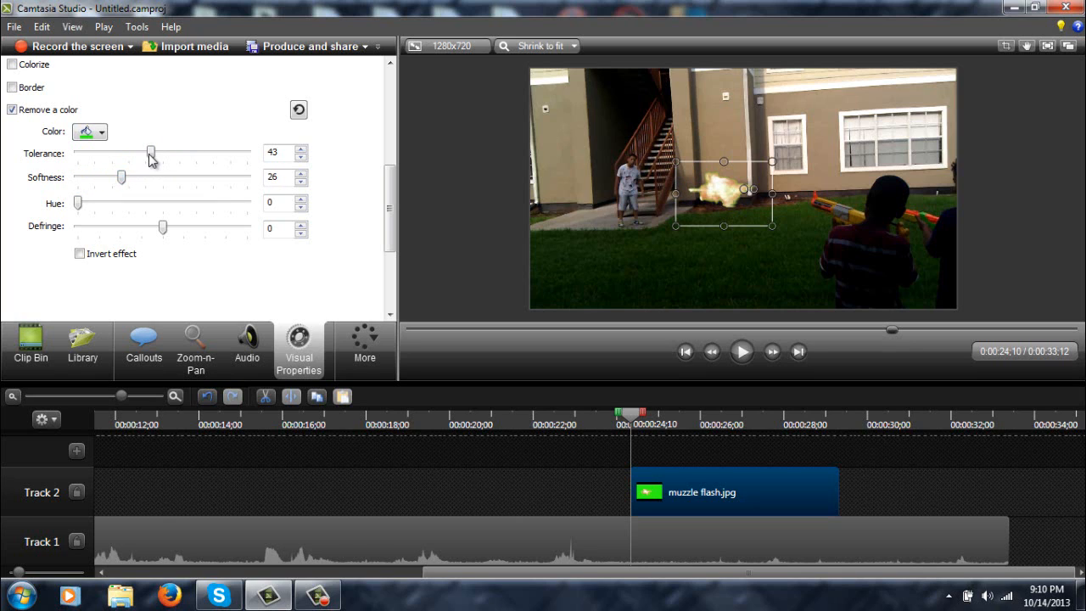
pyautogui.moveTo(124, 183); pyautogui.dragTo(70, 180)
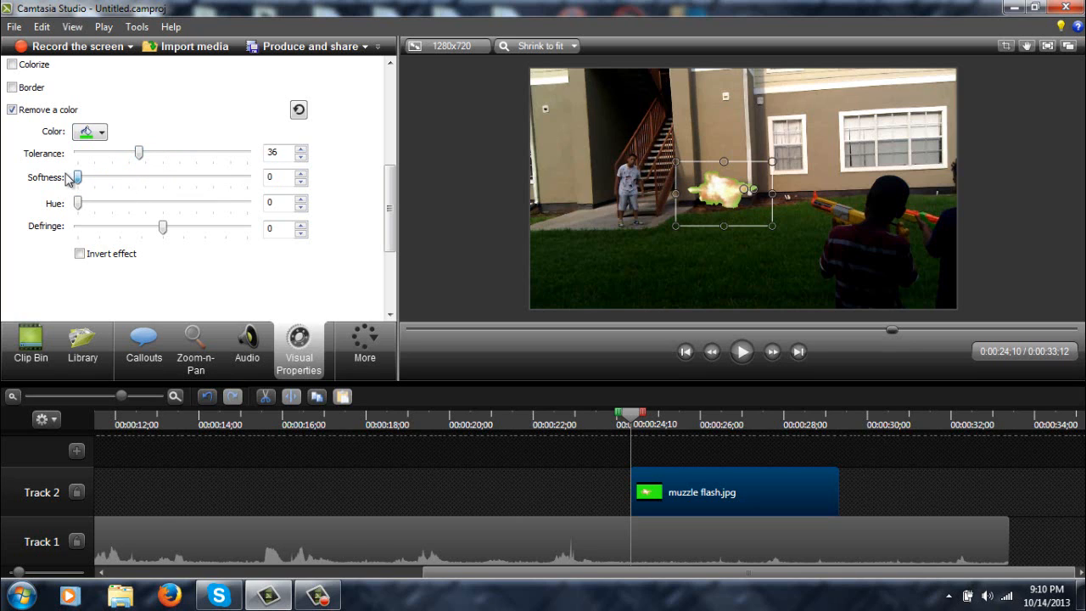
pyautogui.moveTo(140, 158); pyautogui.dragTo(172, 154)
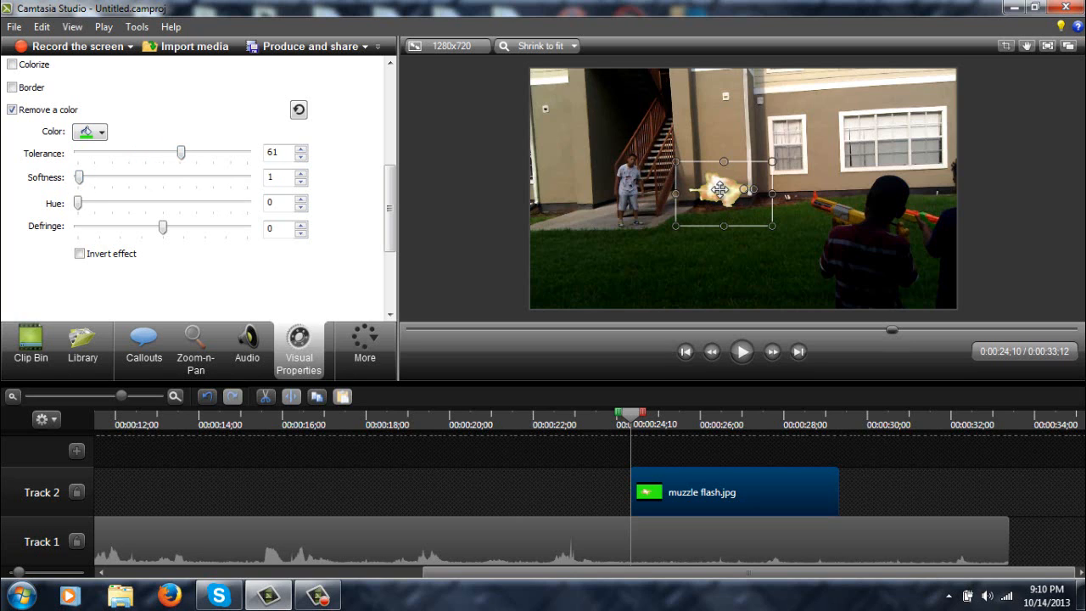
pyautogui.moveTo(181, 157)
pyautogui.mouseDown()
pyautogui.moveTo(194, 158)
pyautogui.moveTo(167, 164)
pyautogui.mouseUp()
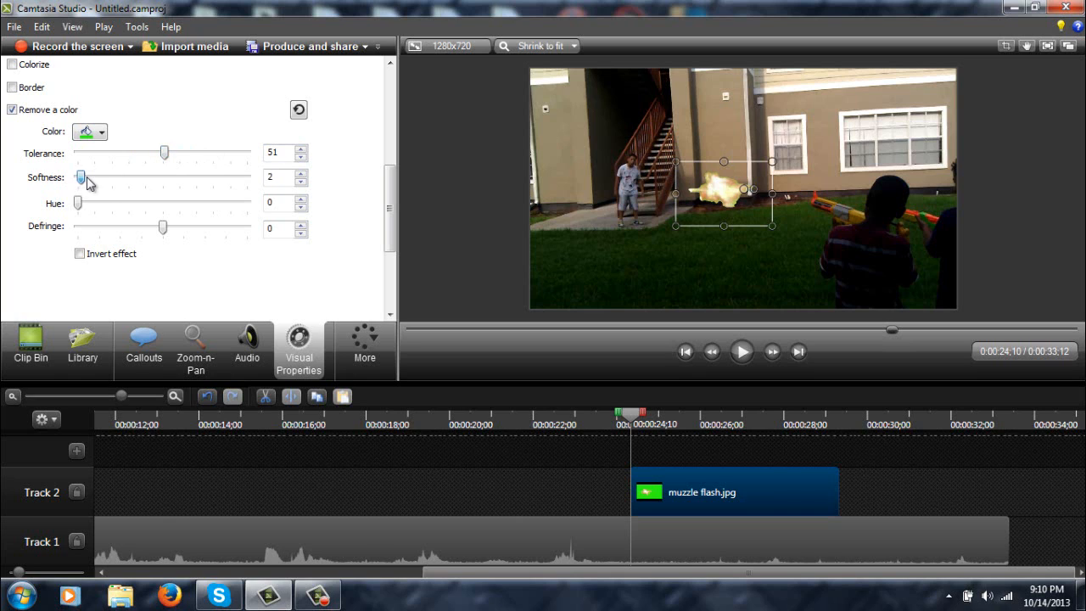
pyautogui.moveTo(85, 178); pyautogui.dragTo(113, 183)
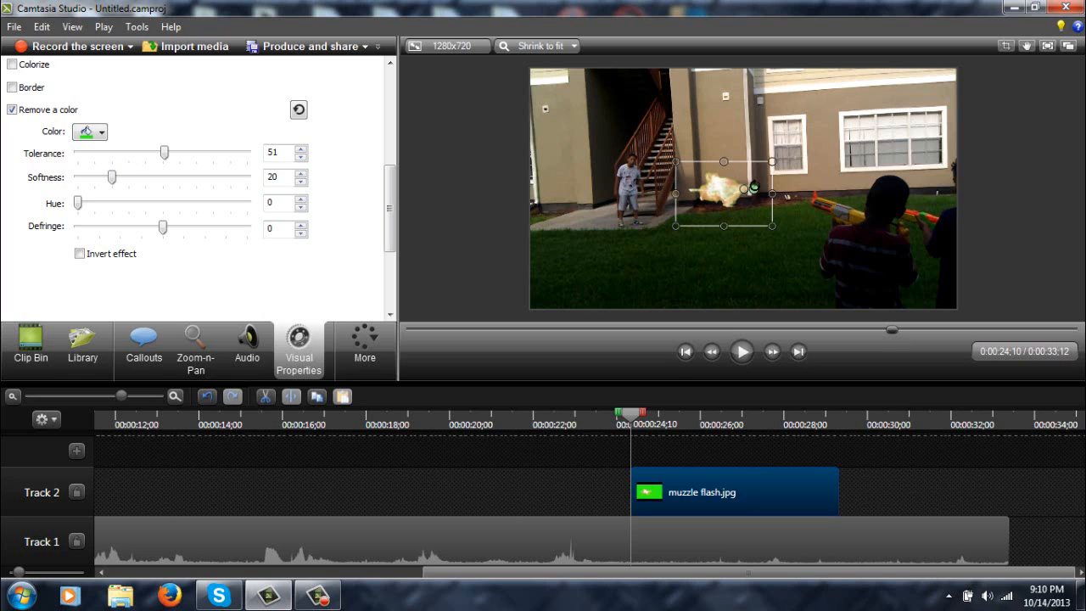
# Step: Place the muzzle flash at the toy gun's barrel tip, tilt it slightly to match the barrel and narrow it
pyautogui.moveTo(754, 187); pyautogui.dragTo(826, 191)
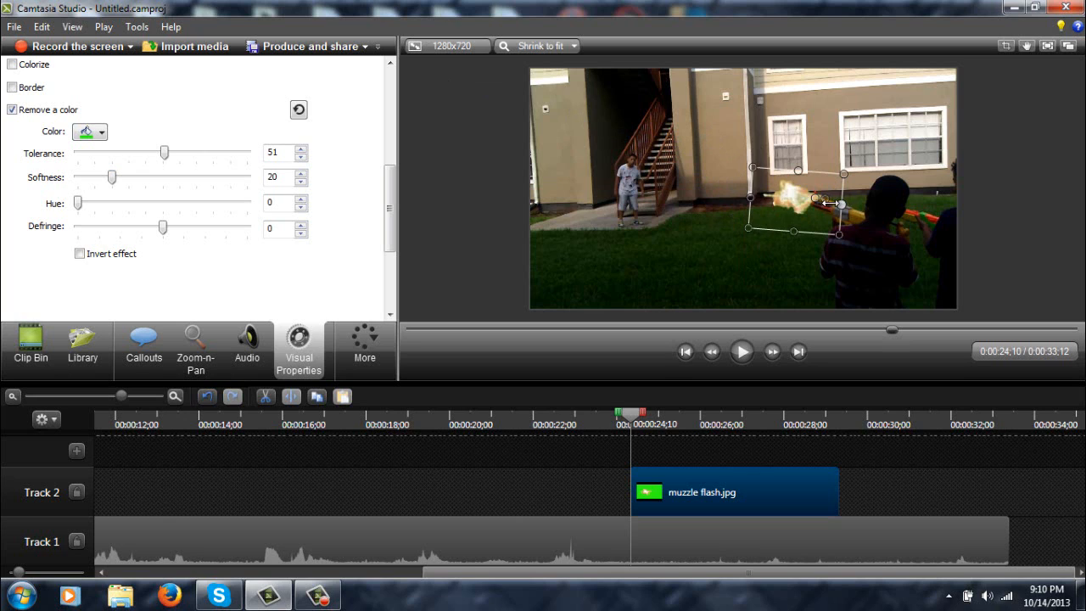
pyautogui.moveTo(831, 203)
pyautogui.mouseDown()
pyautogui.moveTo(813, 202)
pyautogui.moveTo(836, 202)
pyautogui.mouseUp()
pyautogui.moveTo(751, 197); pyautogui.dragTo(795, 196)
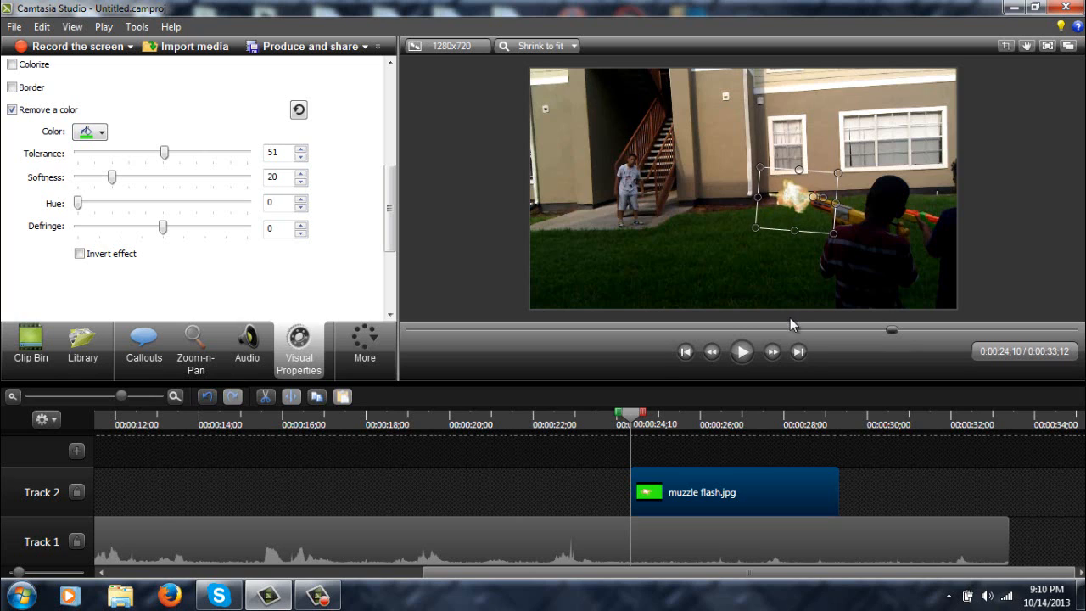
# Step: Advance two frames to 0:00:24;12 and shorten the muzzle flash clip to end at the playhead
pyautogui.click(774, 353)
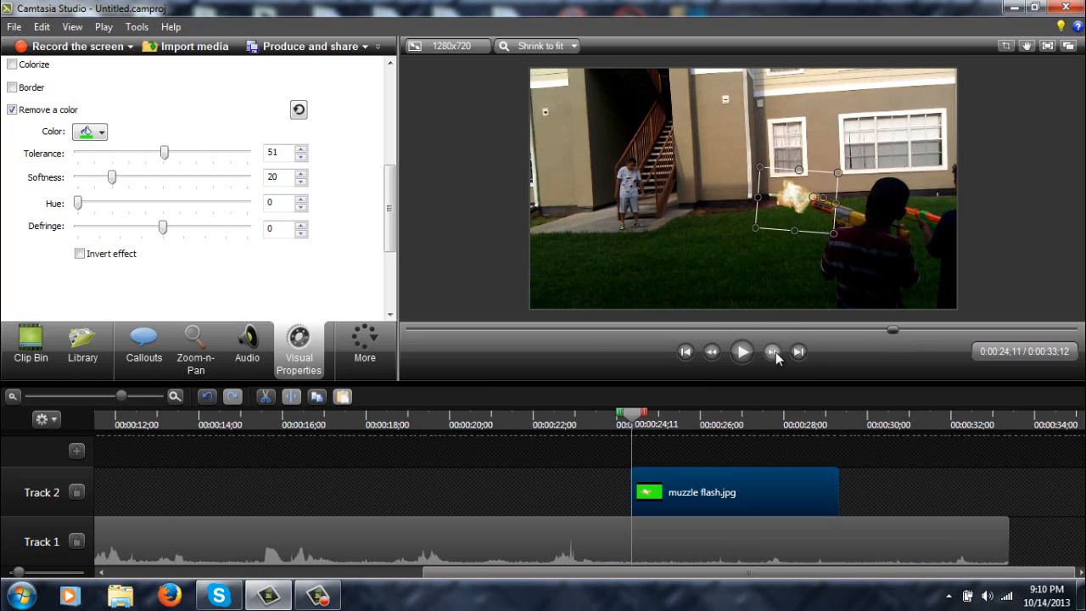
pyautogui.click(774, 352)
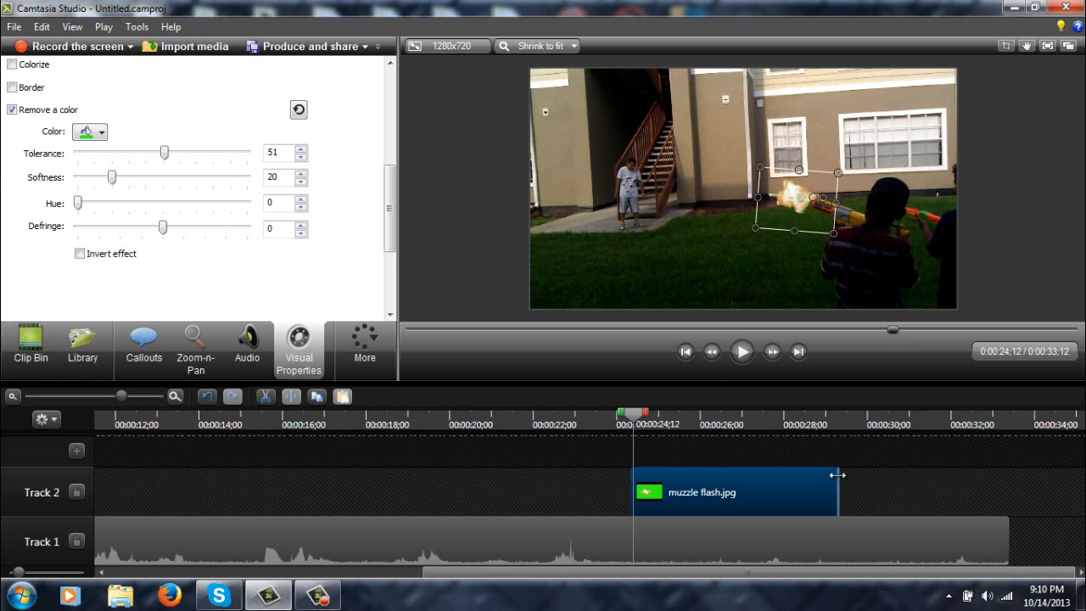
pyautogui.moveTo(767, 493); pyautogui.dragTo(639, 503)
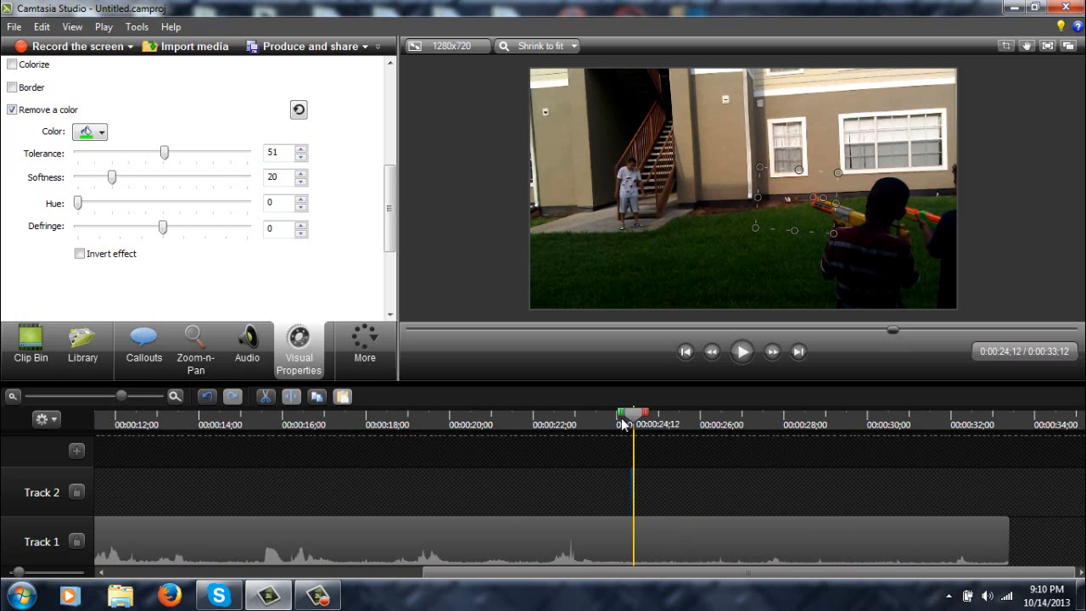
# Step: Return to 0:00:24;10, enlarge the timeline scale and play back the shot with the muzzle flash
pyautogui.moveTo(621, 422); pyautogui.dragTo(617, 423)
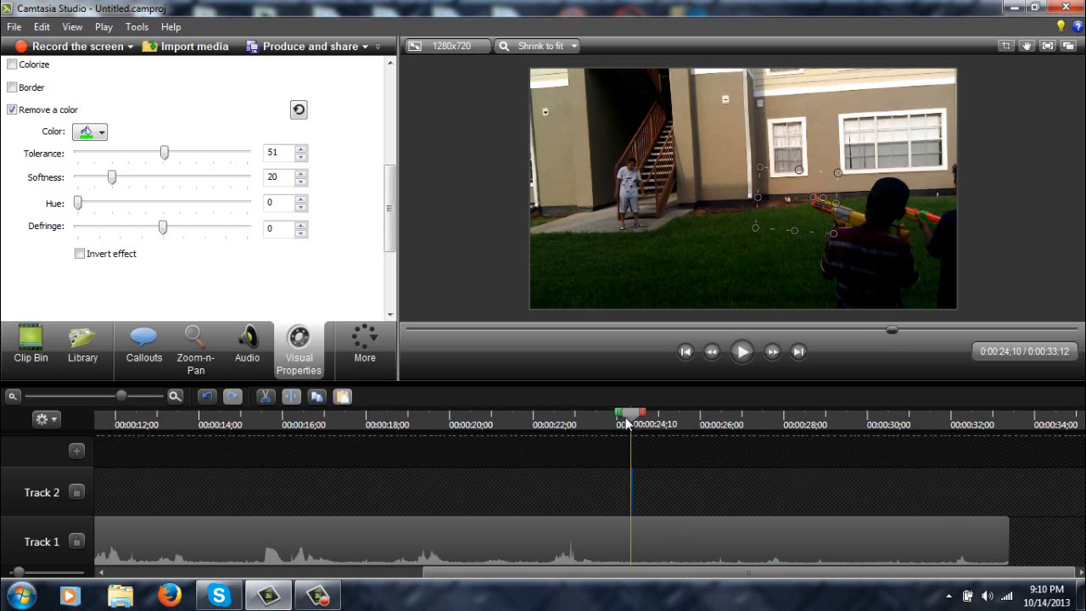
pyautogui.click(141, 397)
pyautogui.click(745, 358)
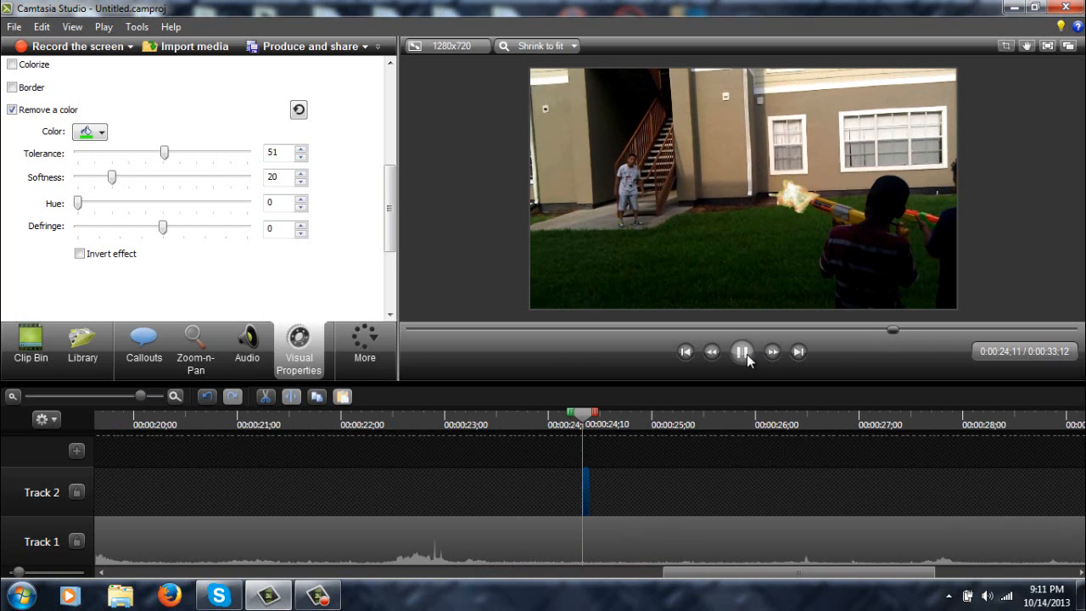
pyautogui.click(744, 353)
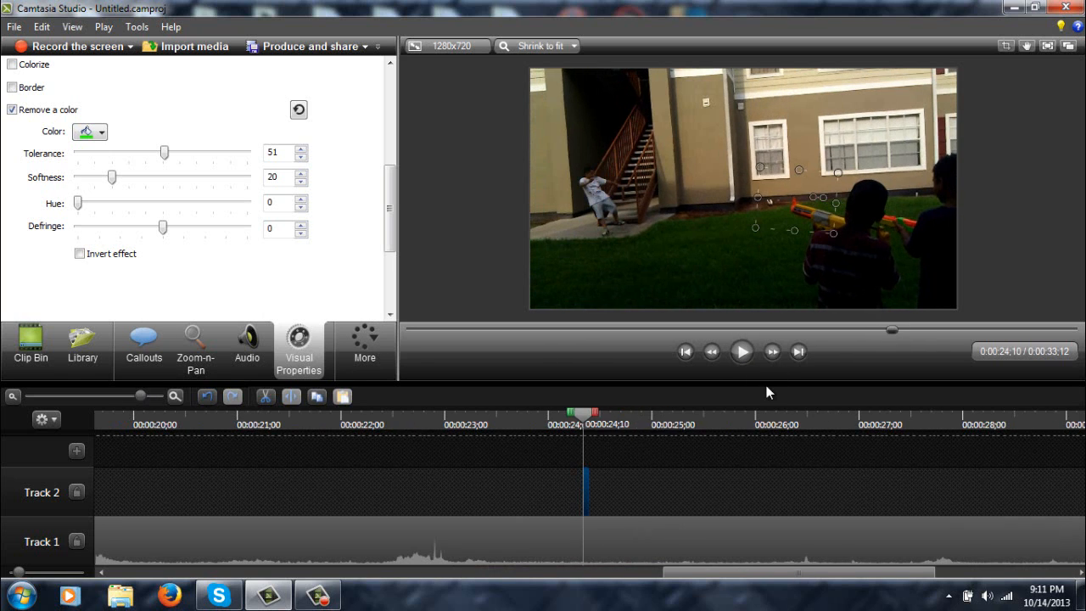
# Step: Deselect the muzzle flash clip and check its timing frame by frame from 0:00:24;06 to 0:00:24;14
pyautogui.click(774, 353)
pyautogui.click(763, 476)
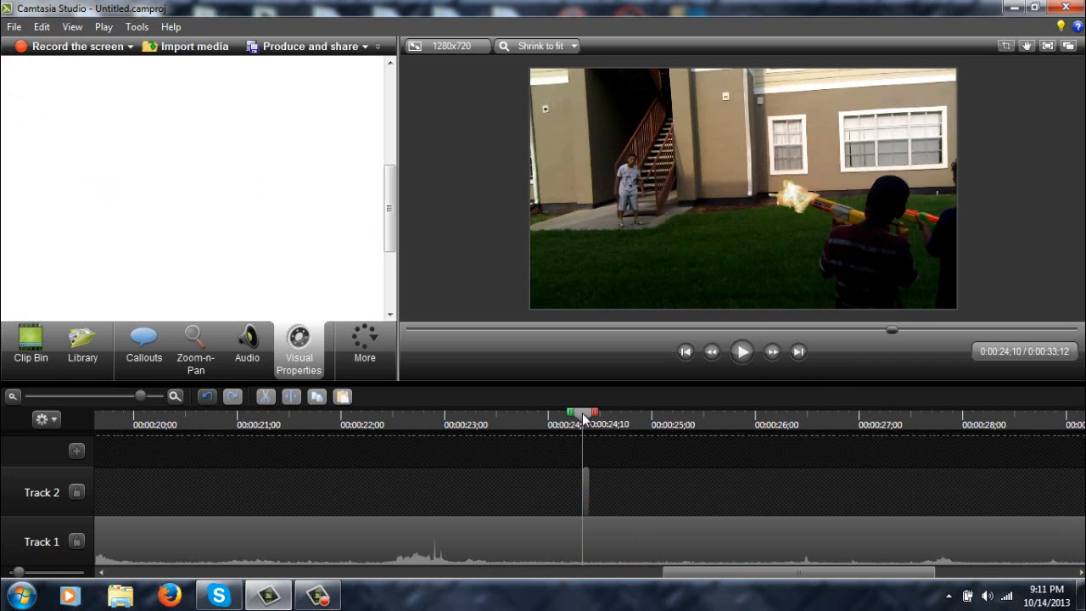
pyautogui.click(570, 413)
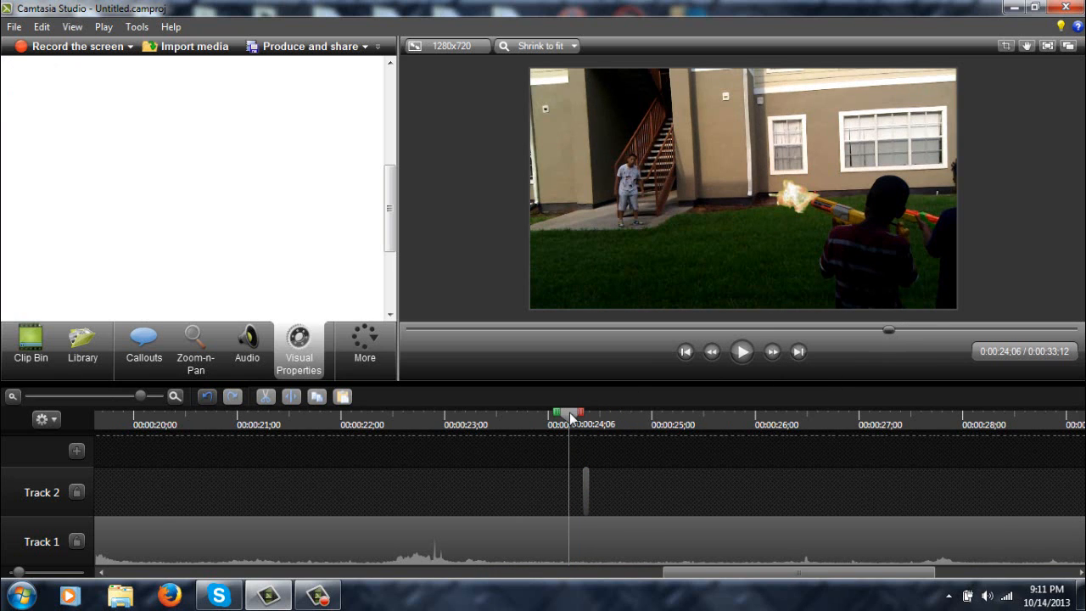
pyautogui.click(781, 350)
pyautogui.click(781, 351)
pyautogui.click(781, 350)
pyautogui.click(781, 351)
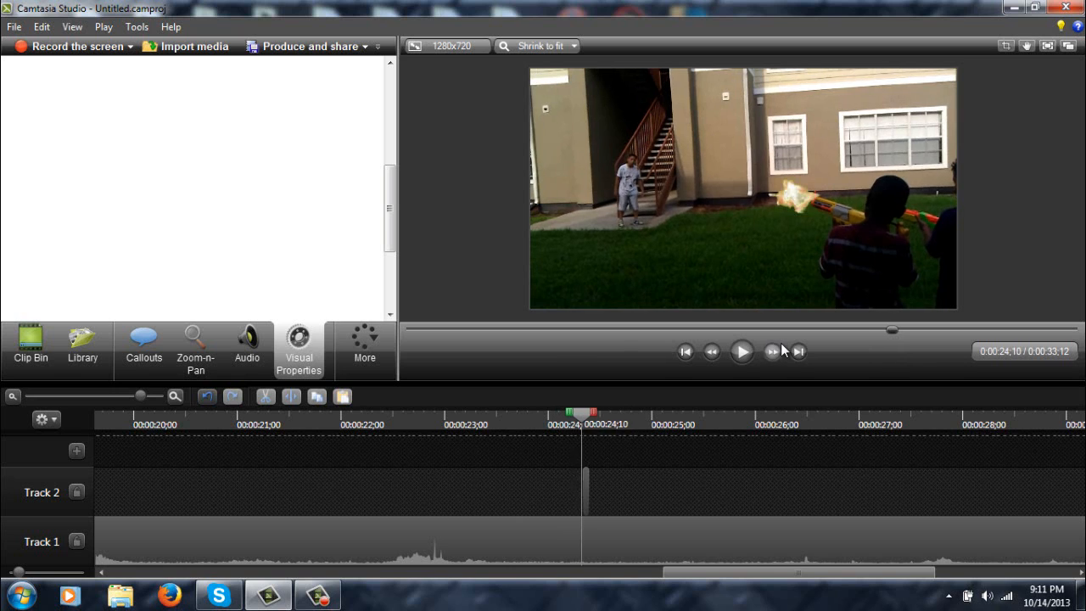
pyautogui.click(780, 351)
pyautogui.click(781, 351)
pyautogui.click(781, 350)
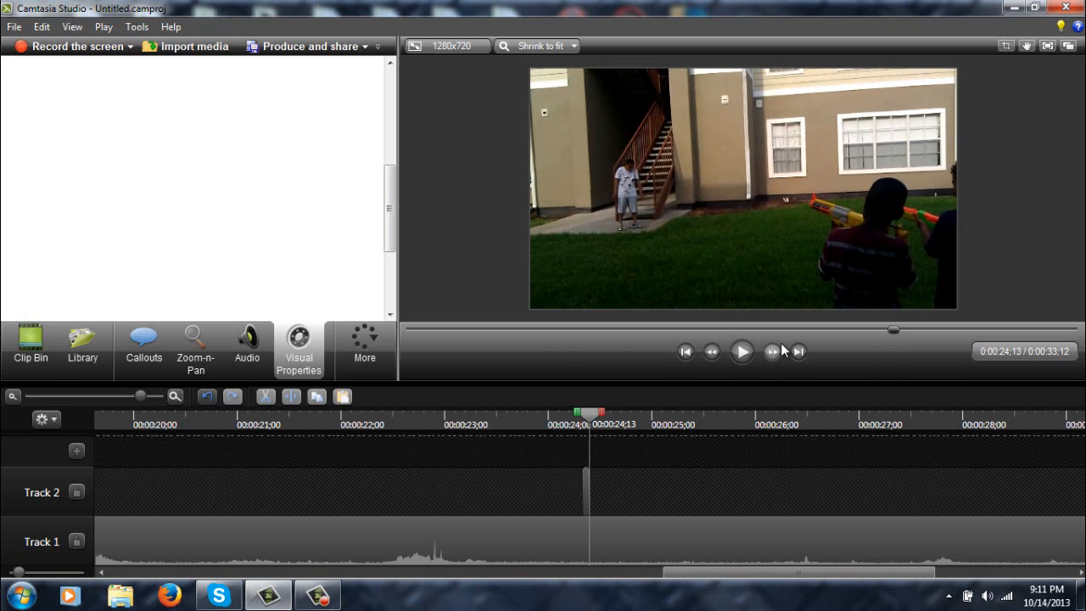
pyautogui.click(781, 350)
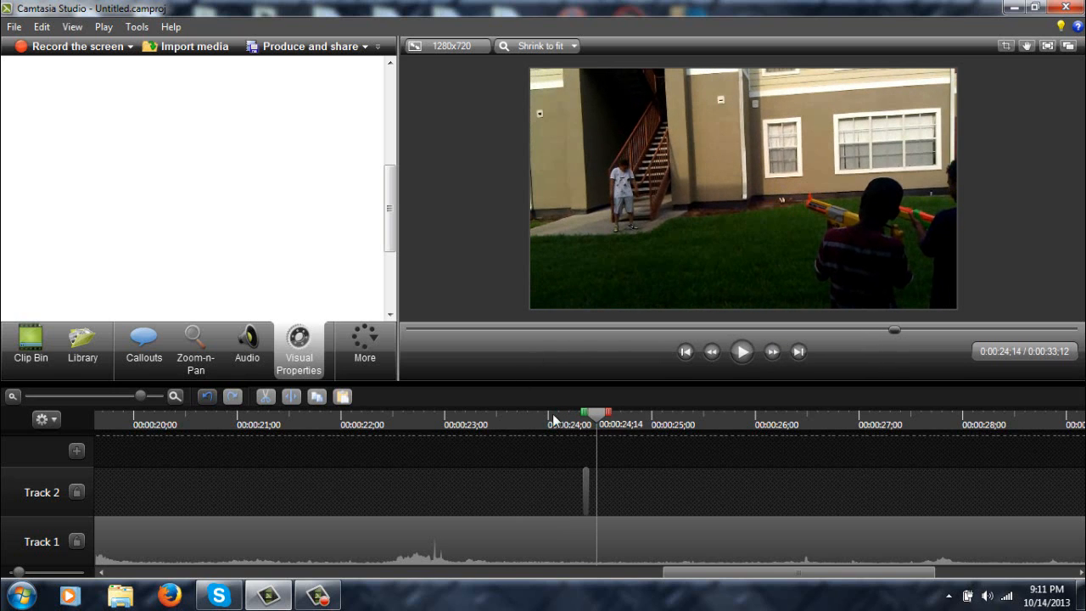
# Step: Copy the muzzle flash clip, paste it at 0:00:24;14 on Track 2 and move the copy onto the gun's barrel tip
pyautogui.click(586, 488)
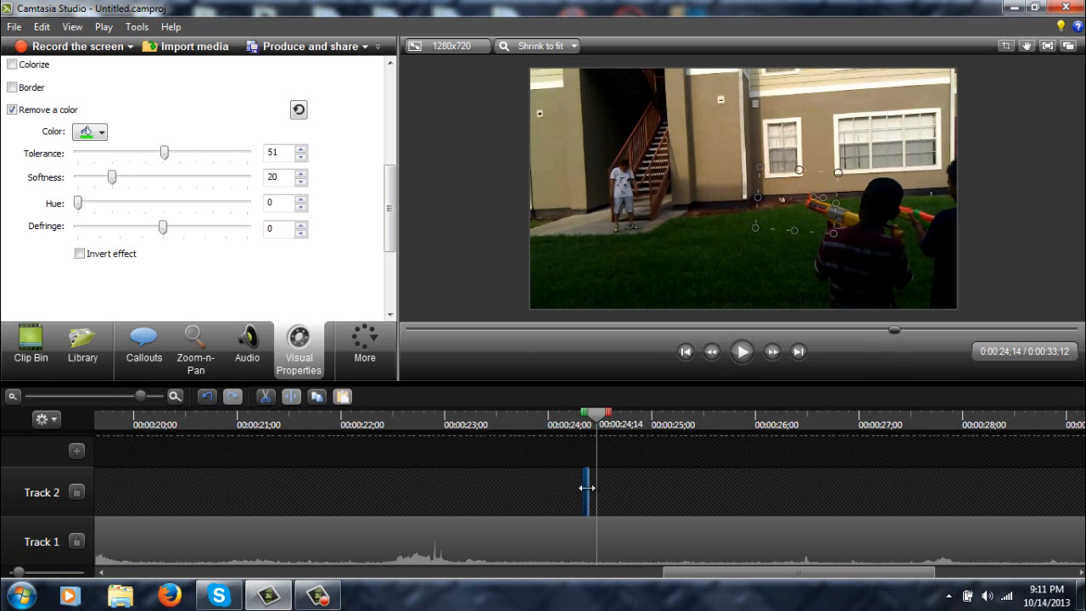
pyautogui.rightClick(589, 495)
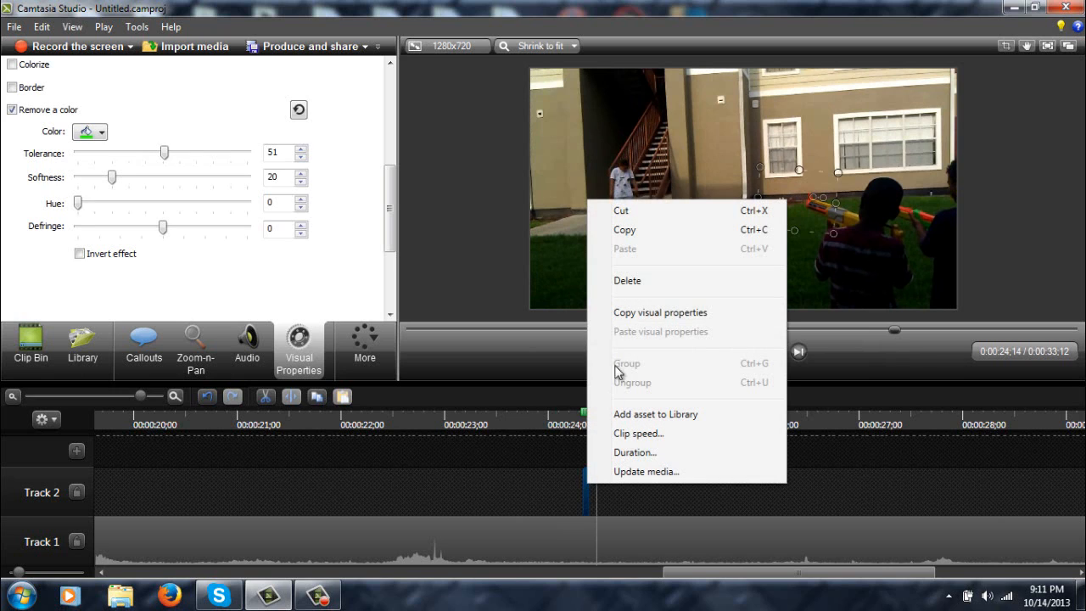
pyautogui.click(612, 482)
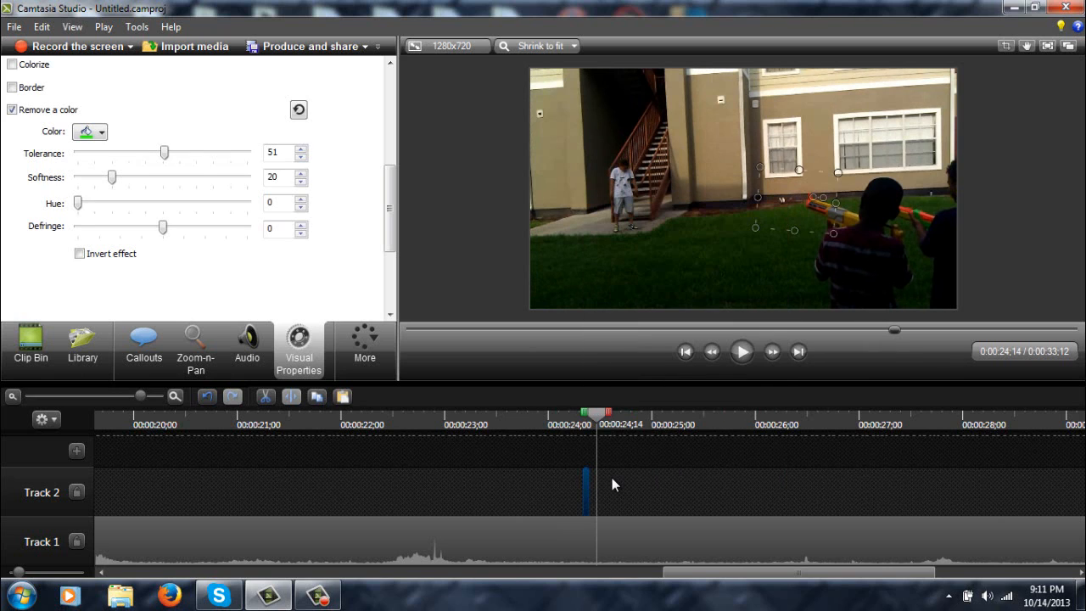
pyautogui.hotkey('ctrl', 'v')
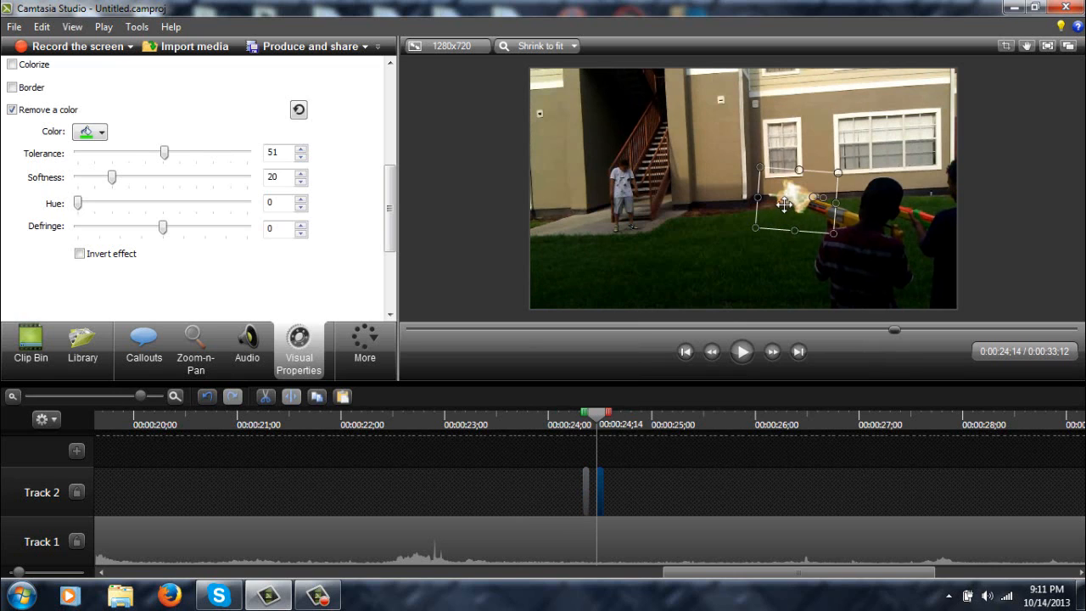
pyautogui.moveTo(789, 216); pyautogui.dragTo(786, 206)
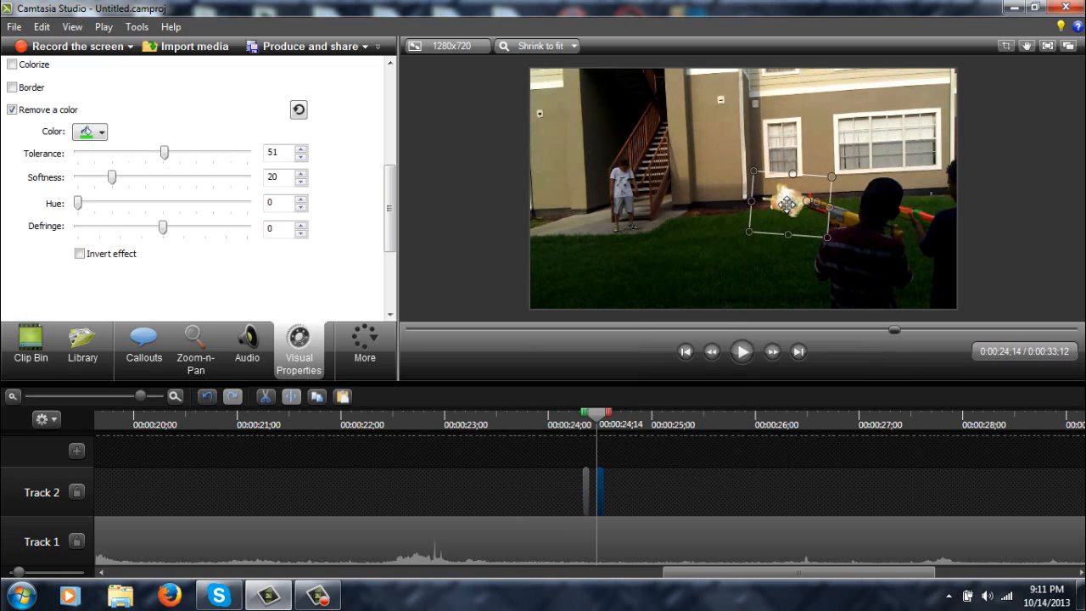
# Step: Check the flashes at 0:00:24;15, 0:00:24;10 and 0:00:24;11, and select the first flash clip to show its position properties
pyautogui.click(774, 353)
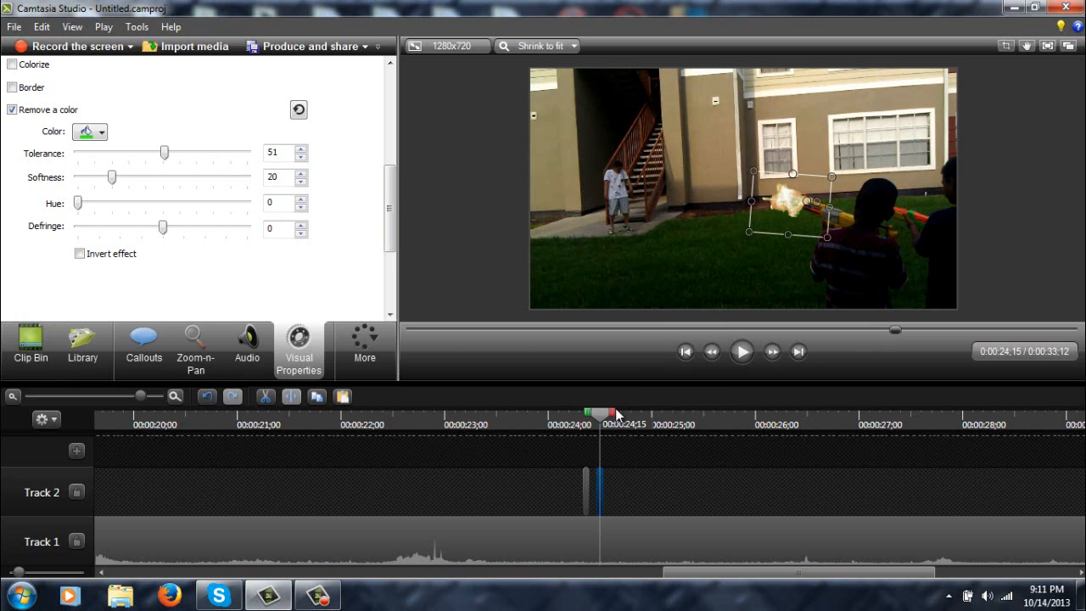
pyautogui.moveTo(601, 416); pyautogui.dragTo(582, 431)
pyautogui.click(775, 379)
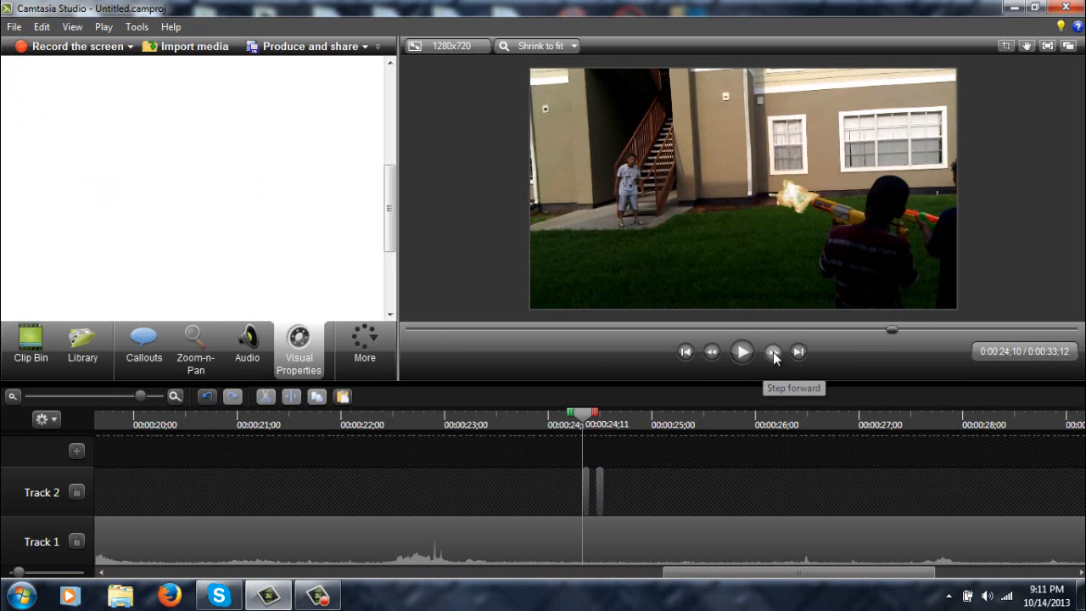
pyautogui.click(773, 351)
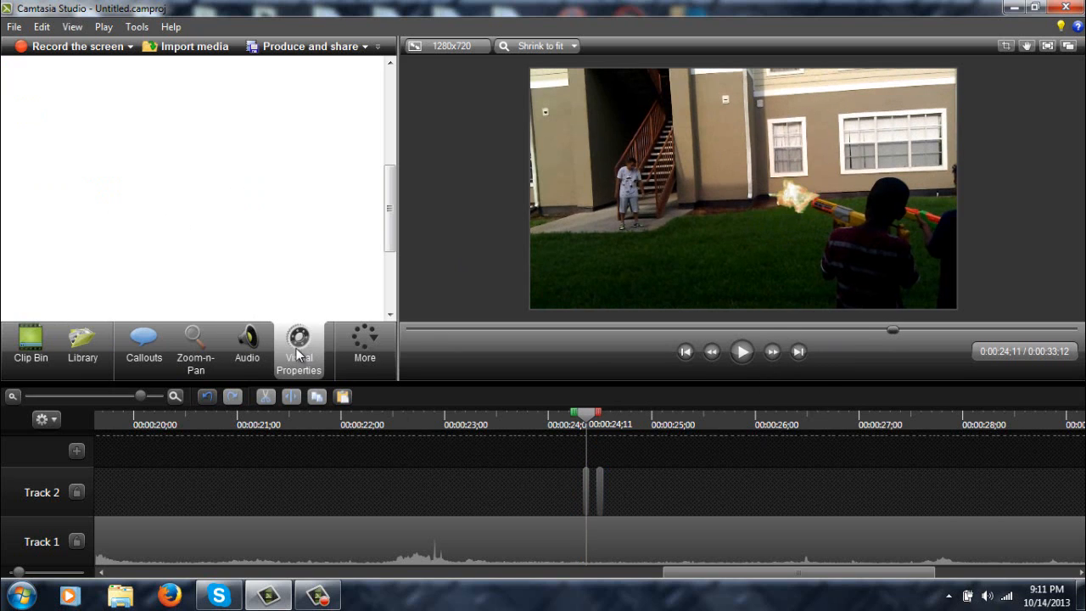
pyautogui.click(585, 496)
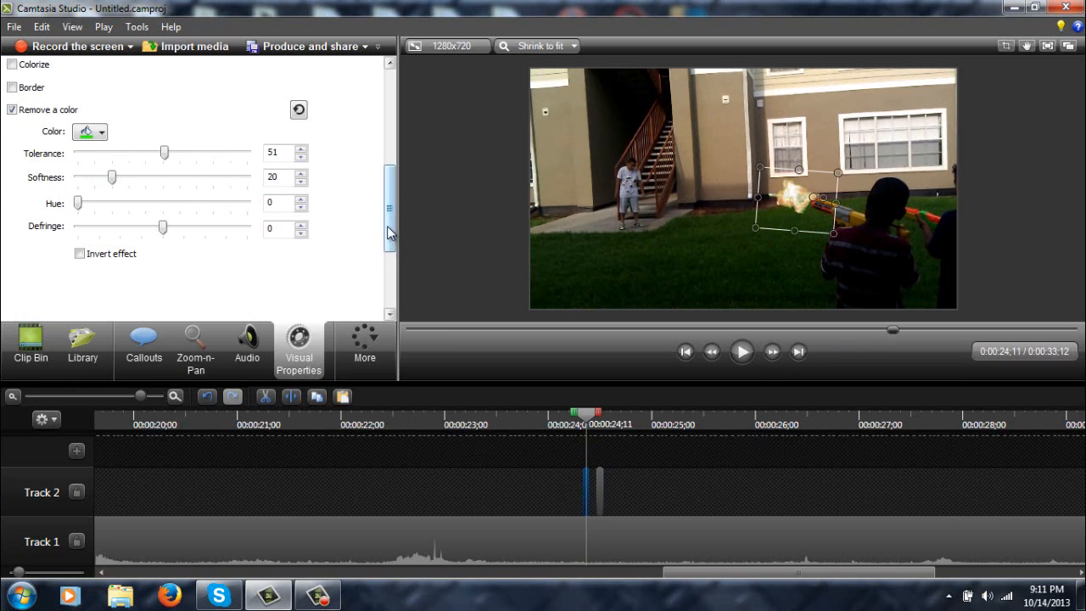
pyautogui.scroll(5, 377, 103)
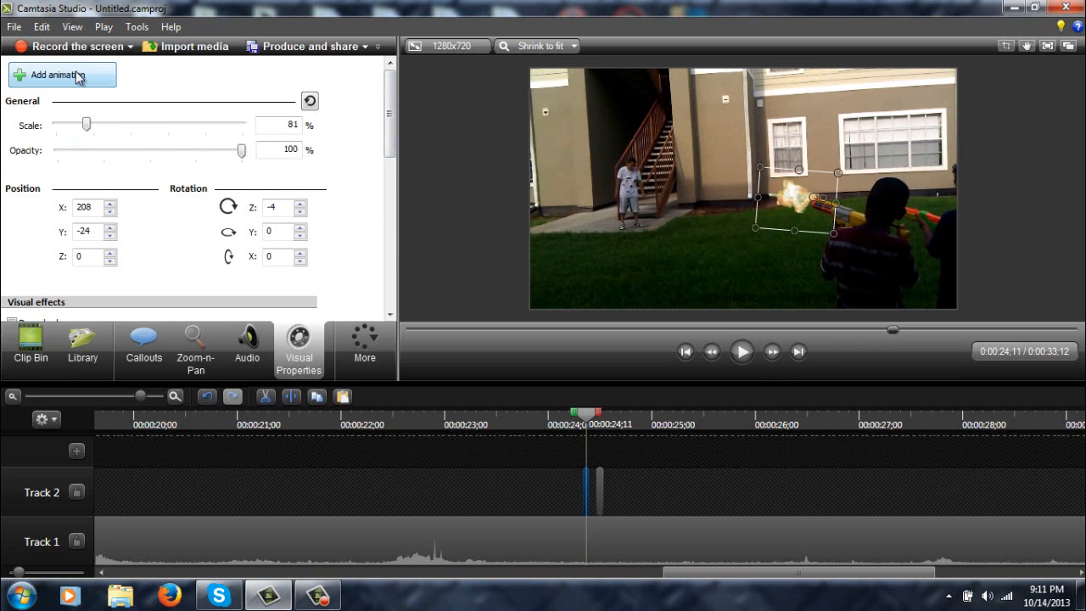
pyautogui.moveTo(592, 417); pyautogui.dragTo(583, 417)
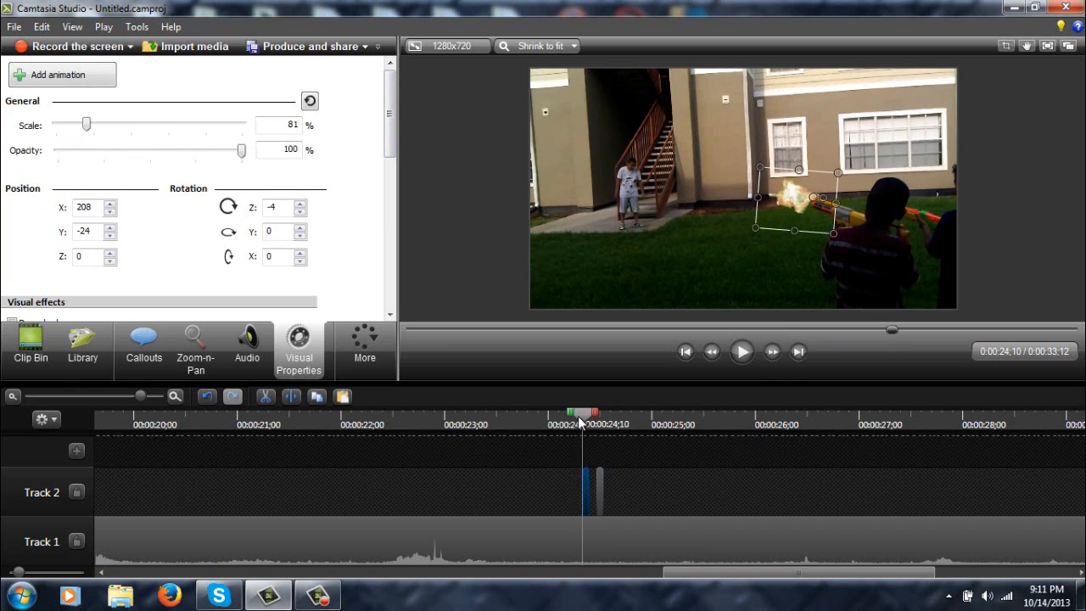
pyautogui.click(83, 78)
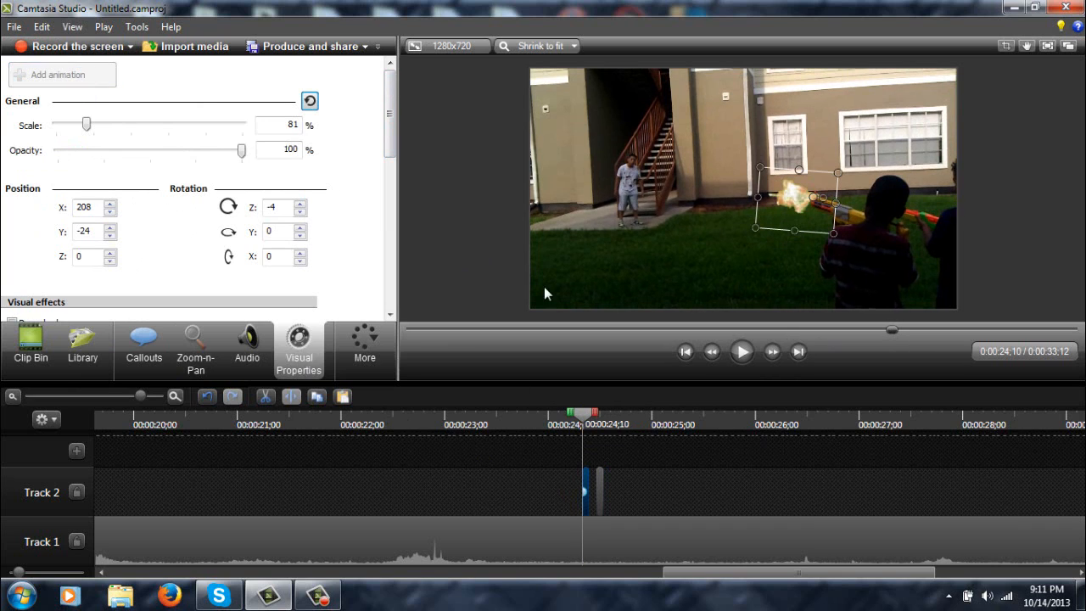
pyautogui.click(772, 352)
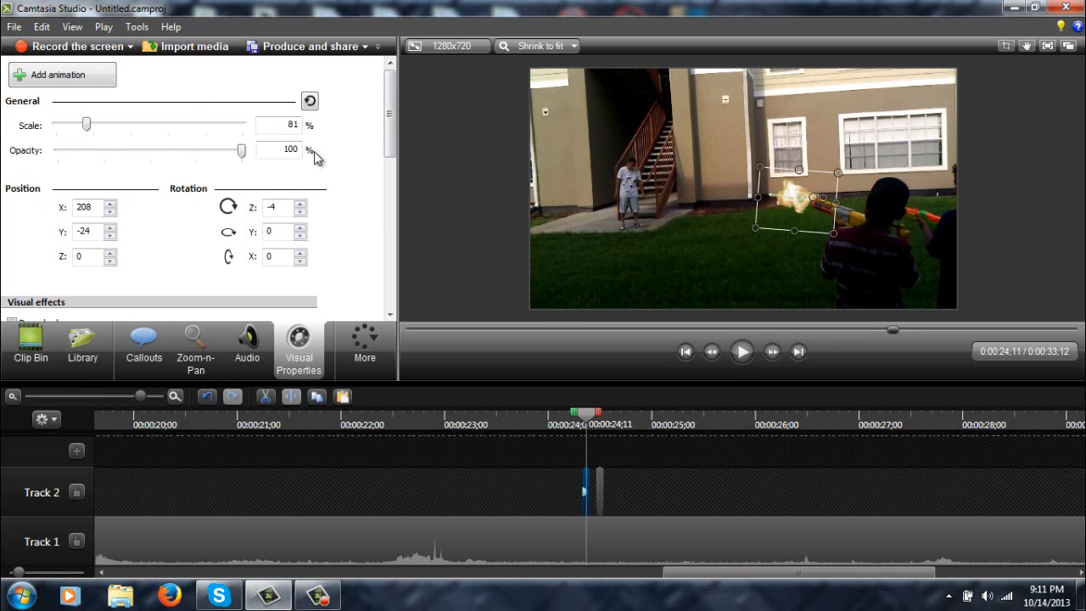
pyautogui.moveTo(800, 202); pyautogui.dragTo(800, 198)
pyautogui.click(41, 26)
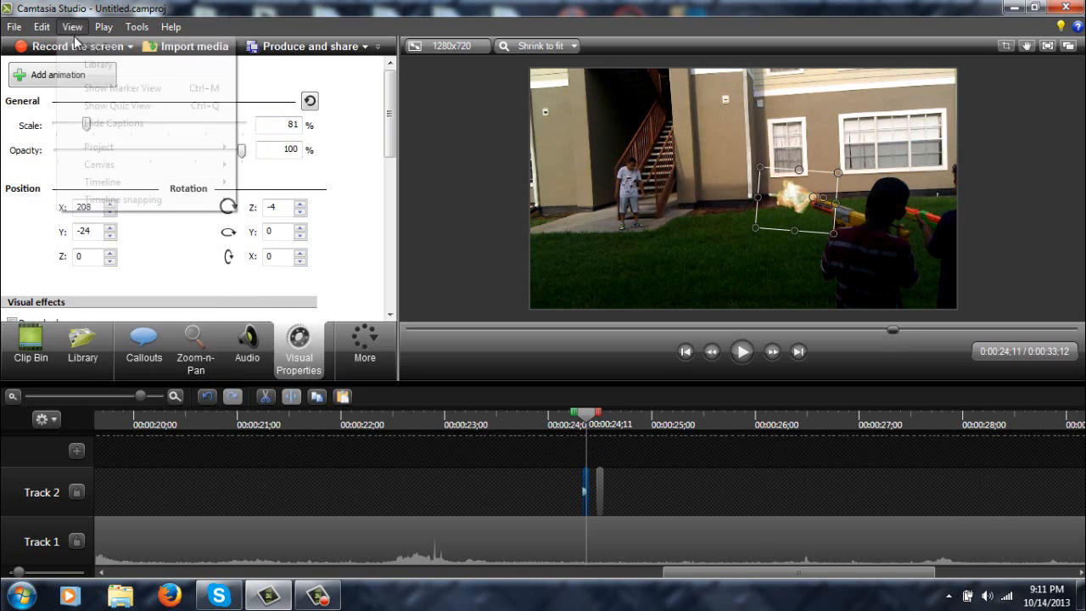
pyautogui.click(60, 47)
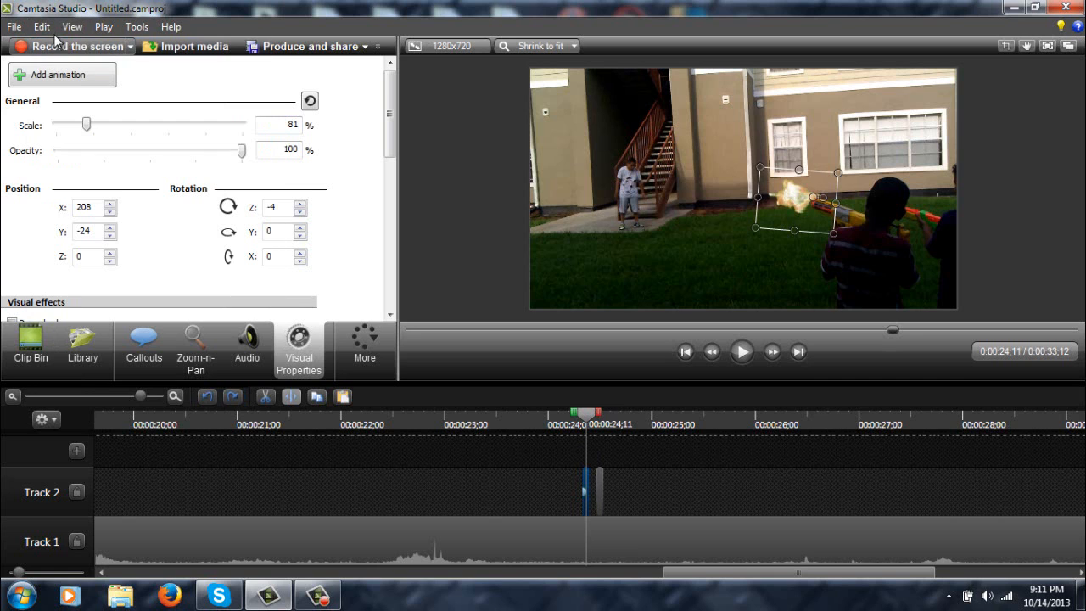
pyautogui.click(41, 26)
pyautogui.click(51, 46)
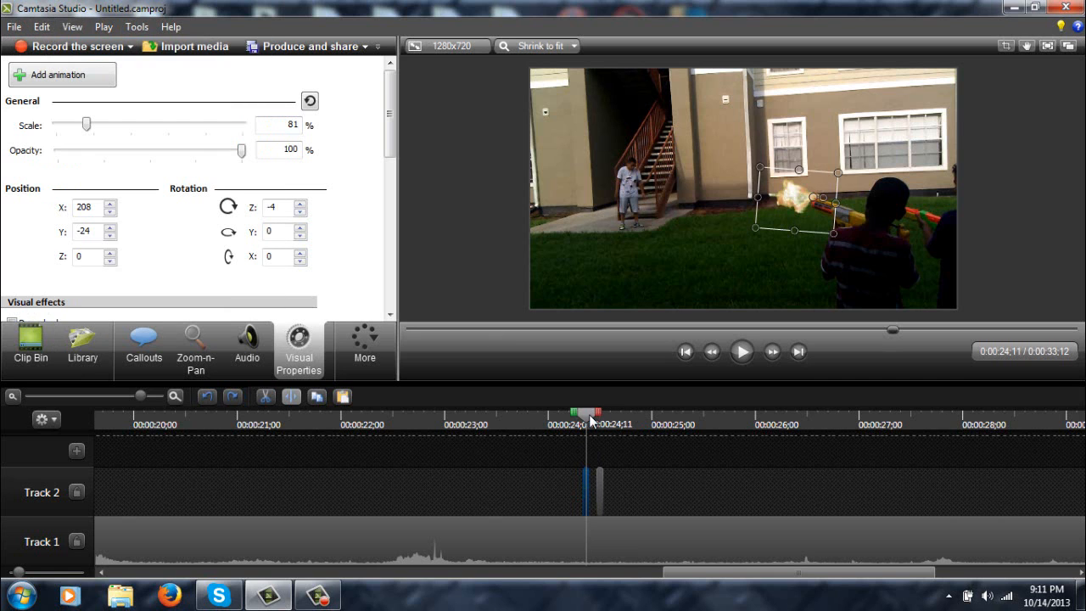
# Step: Add animations to the first flash at 0:00:24;10 and 0:00:24;11, moving it to about X 215, Y -33 on the second frame
pyautogui.moveTo(592, 422); pyautogui.dragTo(588, 422)
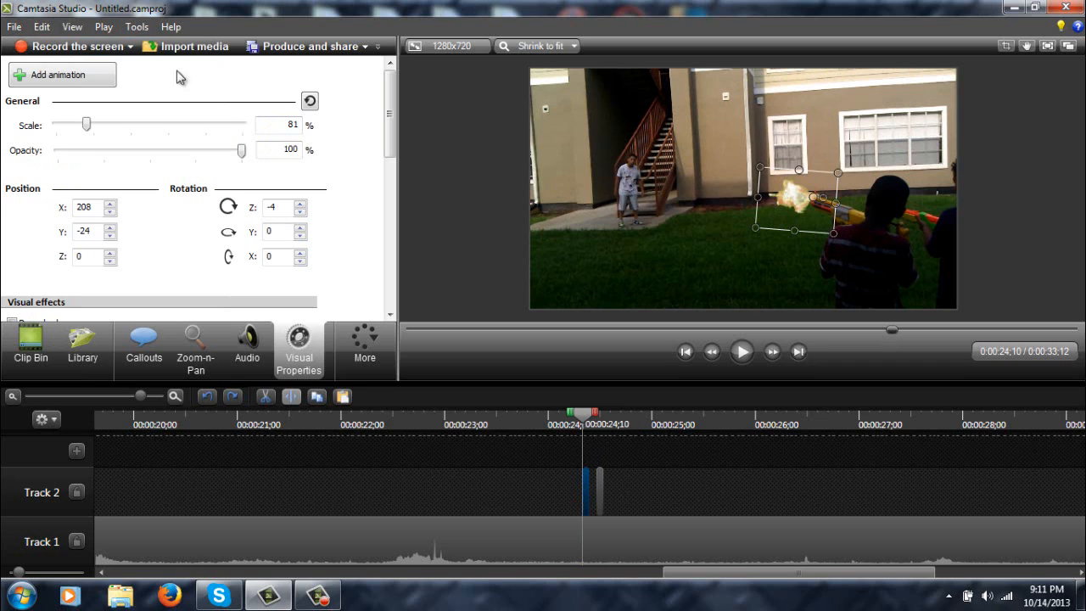
pyautogui.click(99, 67)
pyautogui.click(773, 355)
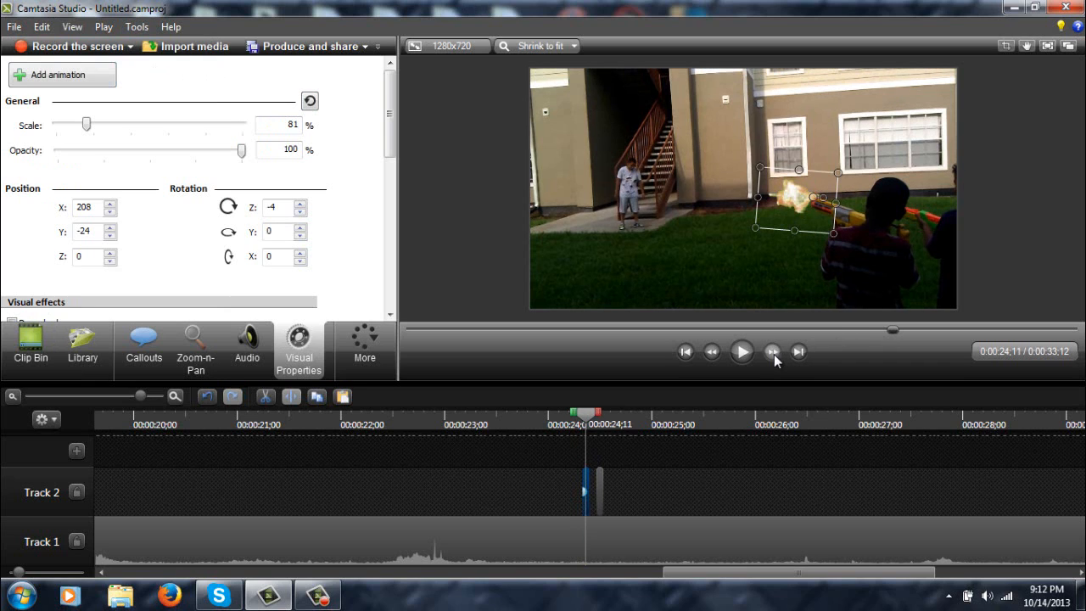
pyautogui.click(94, 91)
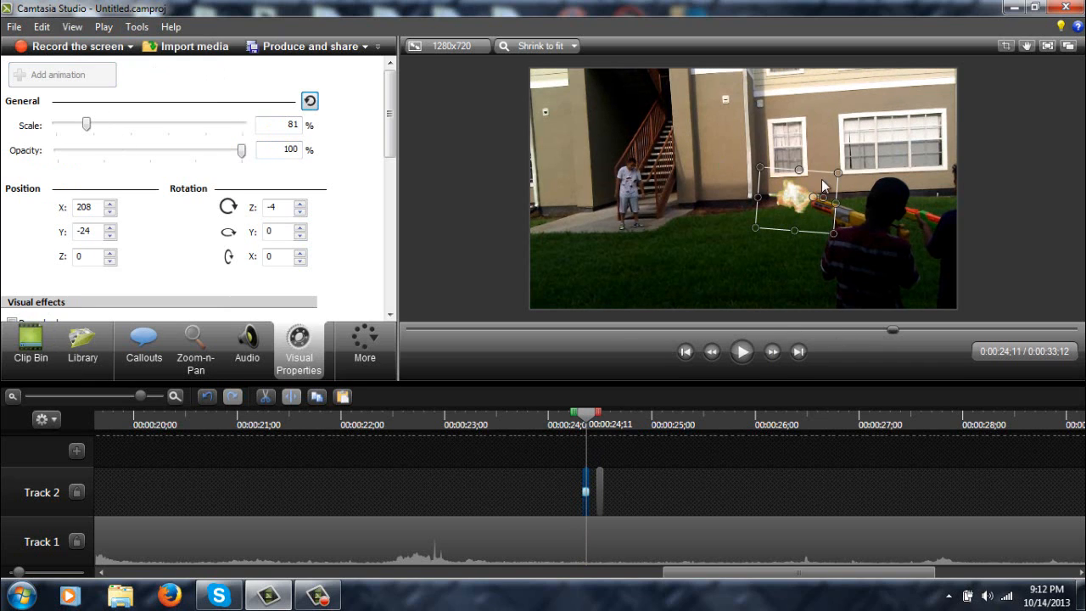
pyautogui.moveTo(797, 204); pyautogui.dragTo(800, 208)
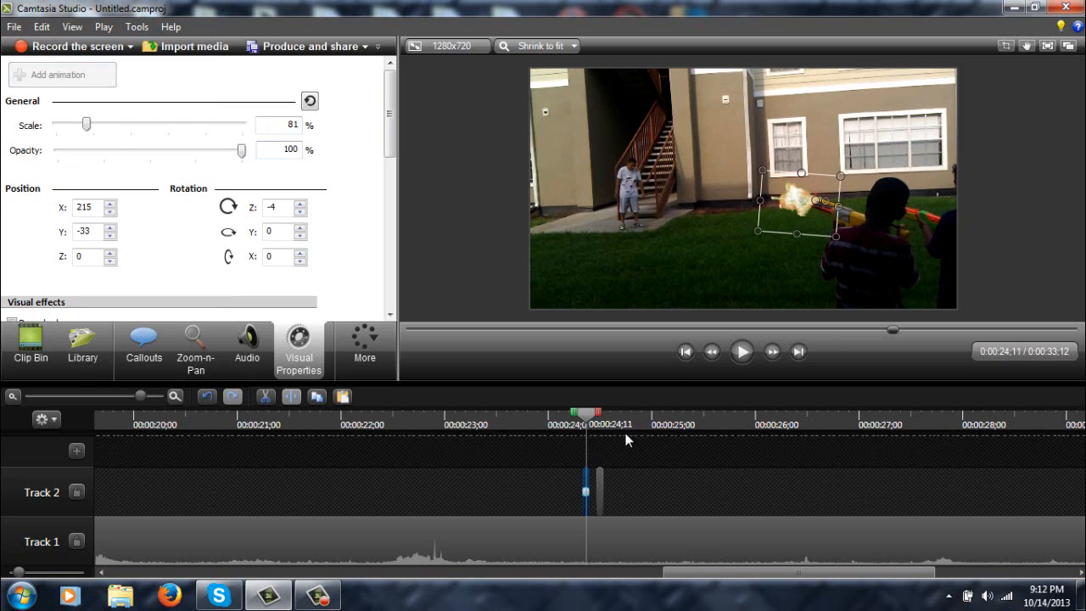
# Step: Go to 0:00:24;14 and reposition the copied flash to about X 194, Y -36 at the barrel tip
pyautogui.click(589, 426)
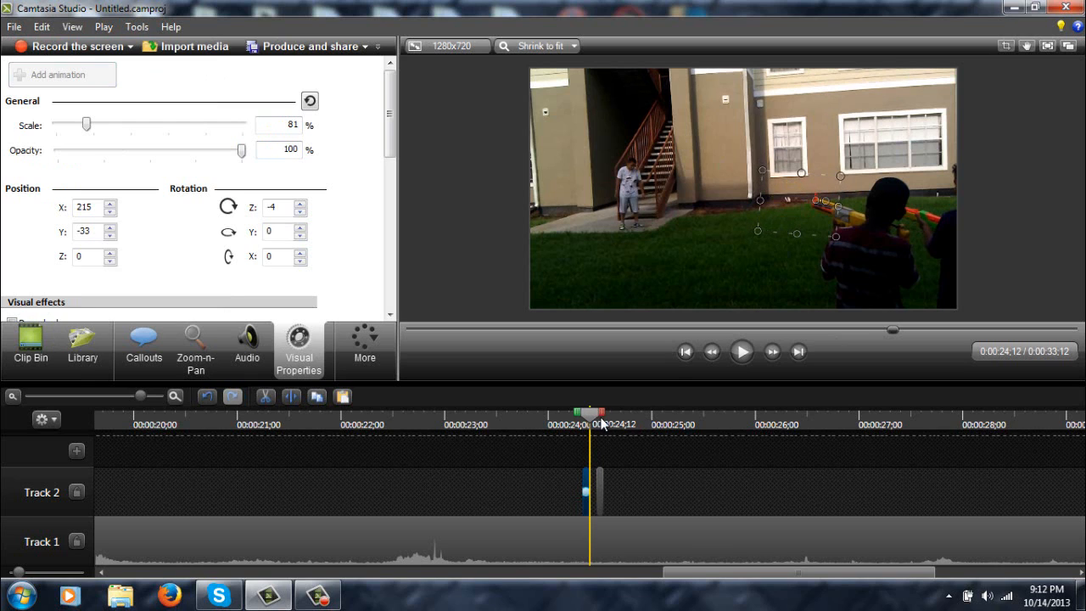
pyautogui.click(604, 425)
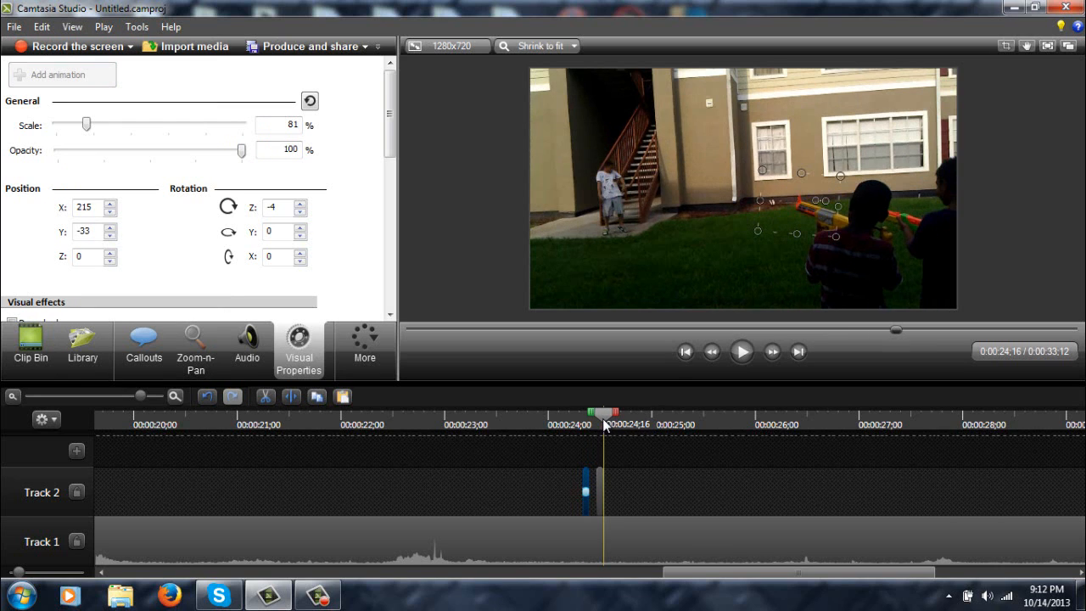
pyautogui.click(687, 352)
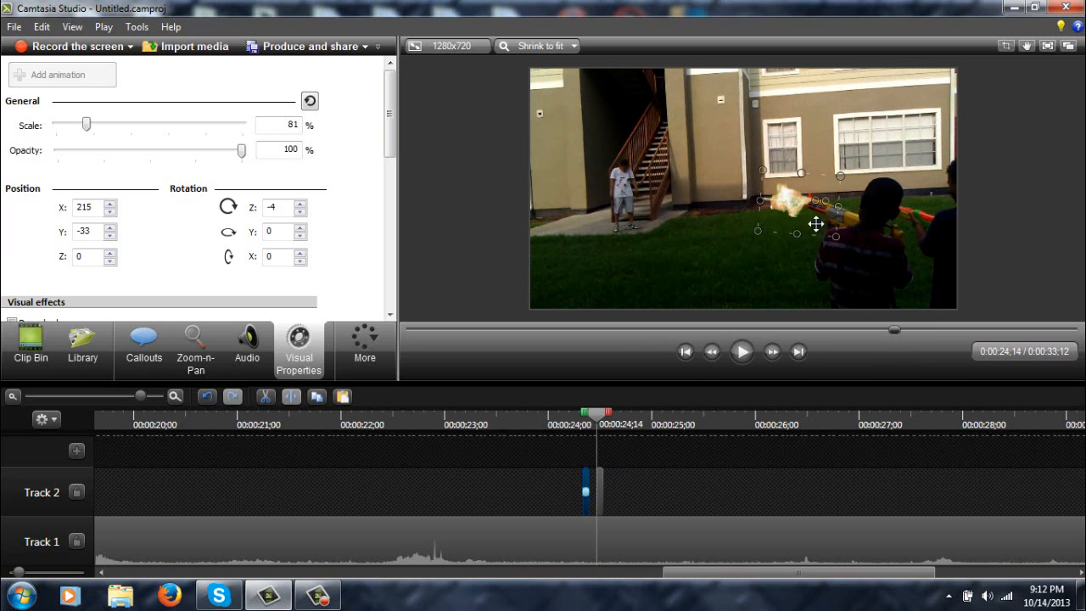
pyautogui.moveTo(810, 211); pyautogui.dragTo(803, 213)
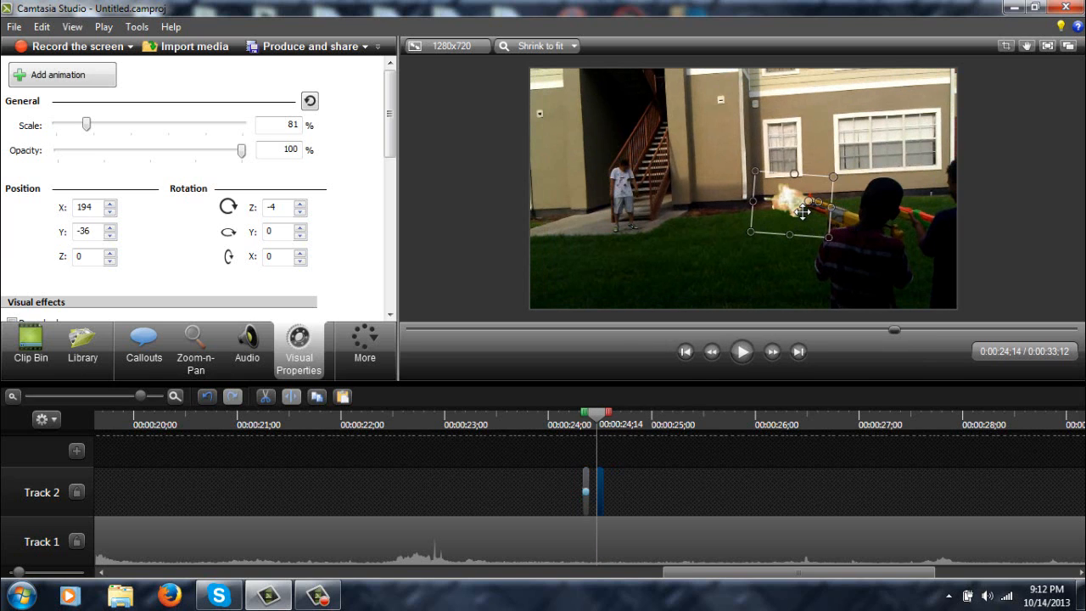
# Step: Add animations to the copied flash at 0:00:24;14 and 0:00:24;15, moving it to about X 182, Y -38 on the second frame
pyautogui.click(77, 75)
pyautogui.click(773, 352)
pyautogui.click(109, 82)
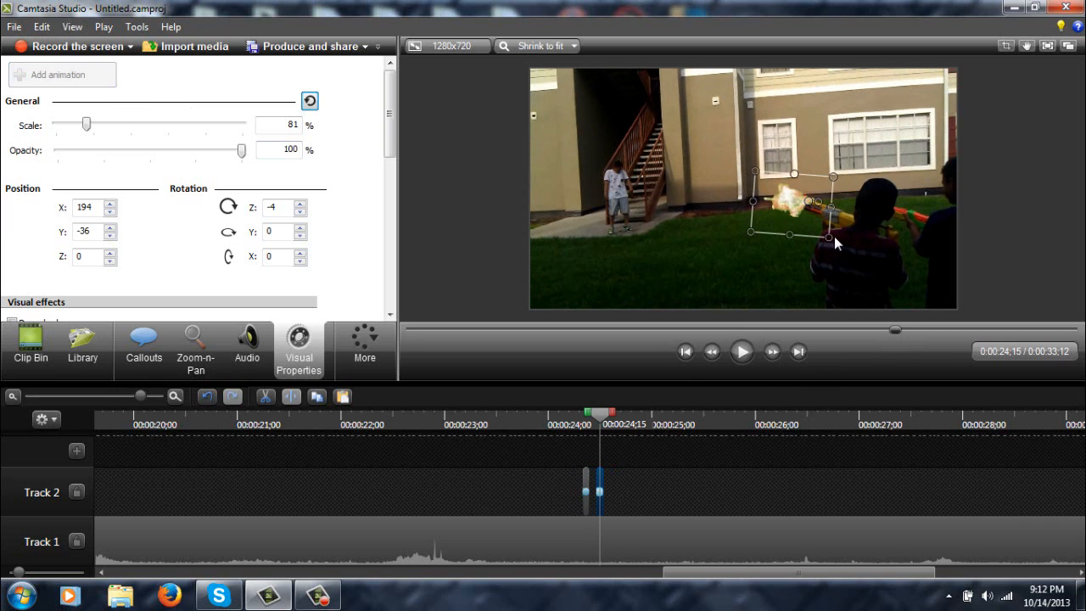
pyautogui.moveTo(790, 217); pyautogui.dragTo(786, 212)
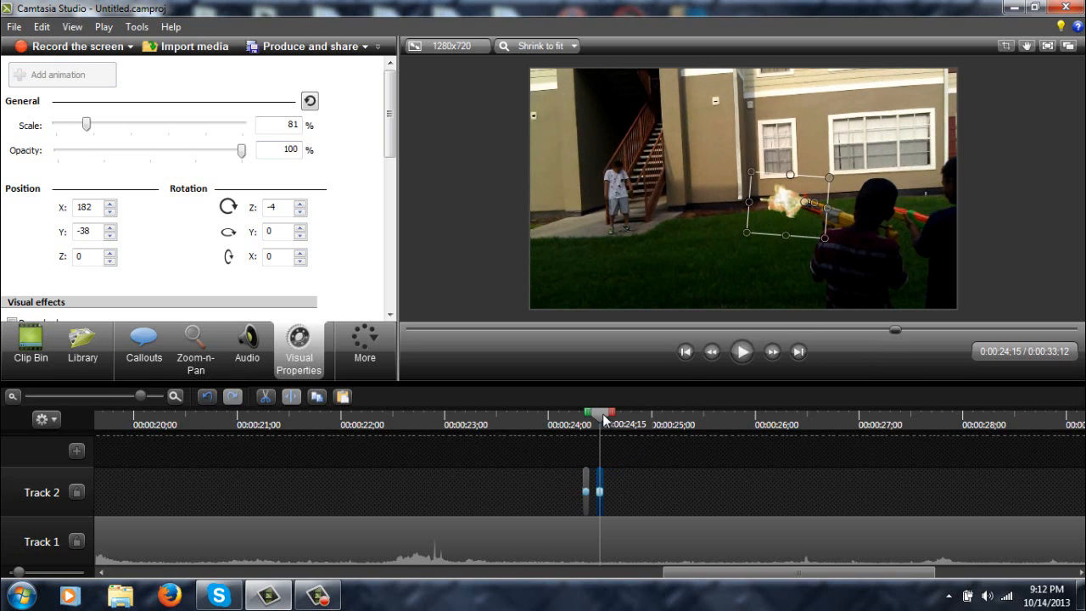
# Step: Show the project's imported media and step frame by frame from 0:00:24;09 through the row of muzzle flashes
pyautogui.click(41, 341)
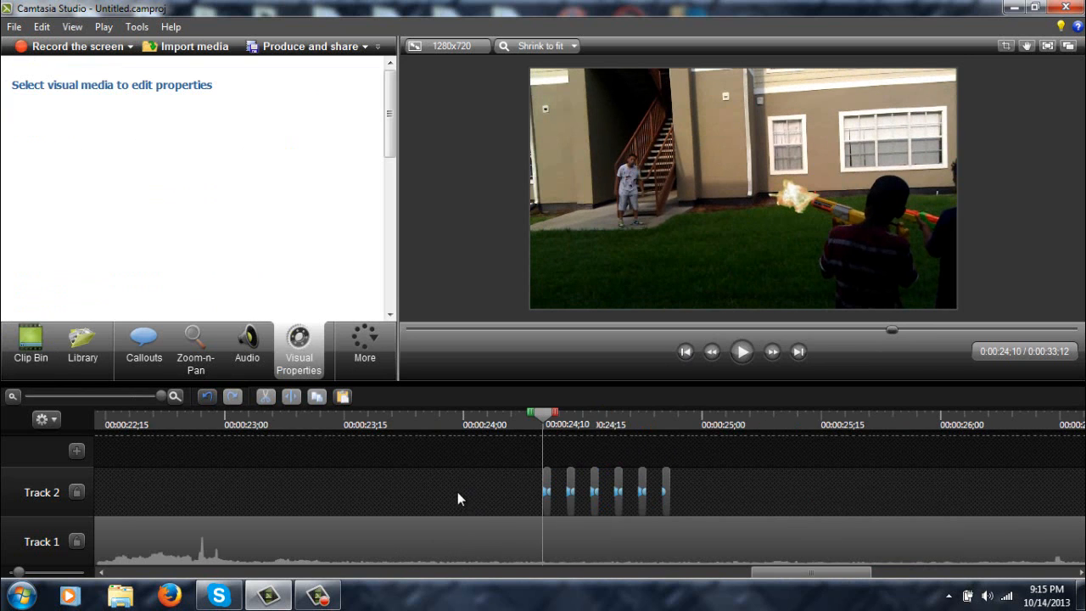
pyautogui.click(31, 344)
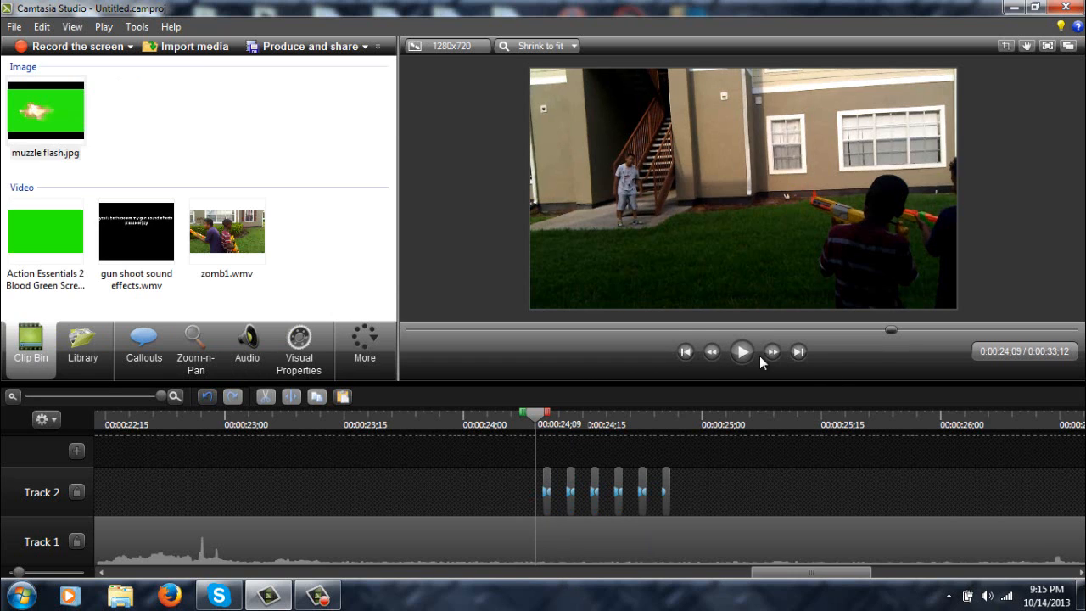
pyautogui.click(772, 356)
pyautogui.click(772, 355)
pyautogui.click(772, 355)
pyautogui.click(772, 356)
pyautogui.click(772, 355)
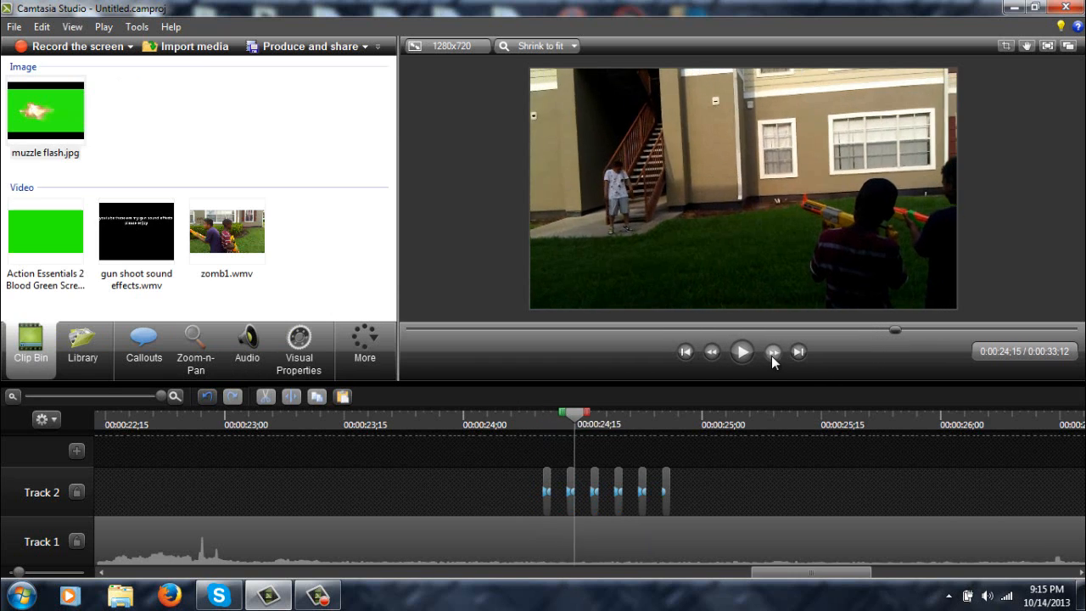
pyautogui.click(773, 356)
pyautogui.click(772, 355)
pyautogui.click(772, 356)
pyautogui.click(772, 356)
pyautogui.click(772, 356)
pyautogui.click(772, 356)
pyautogui.click(772, 356)
pyautogui.click(772, 355)
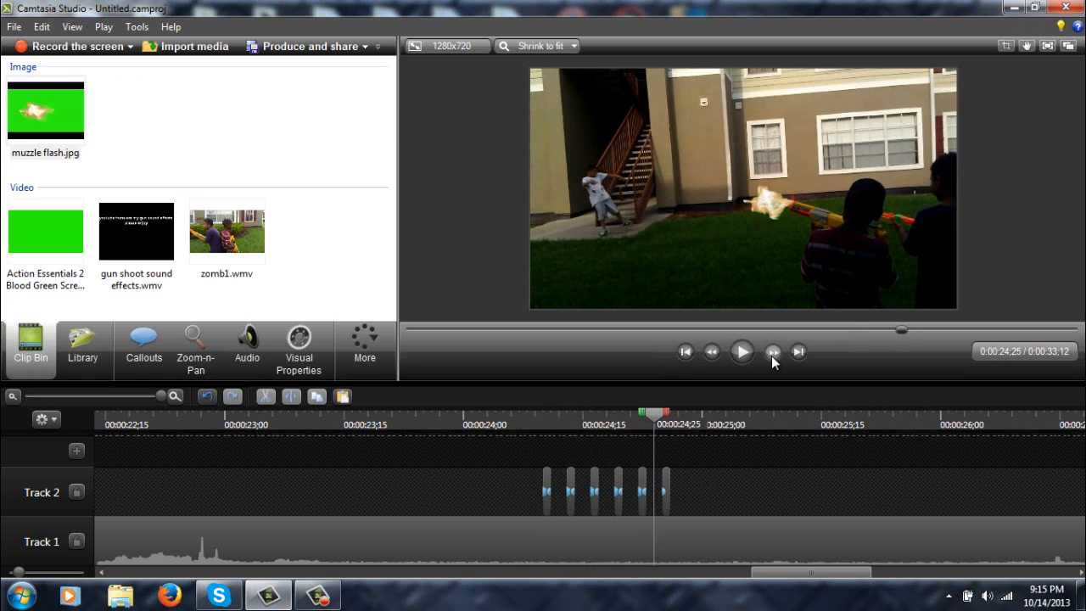
pyautogui.click(772, 356)
pyautogui.click(772, 355)
pyautogui.click(772, 355)
pyautogui.click(772, 356)
# Step: Play back the muzzle flash sequence from 0:00:24;10, return to that frame and advance to 0:00:24;11
pyautogui.click(670, 418)
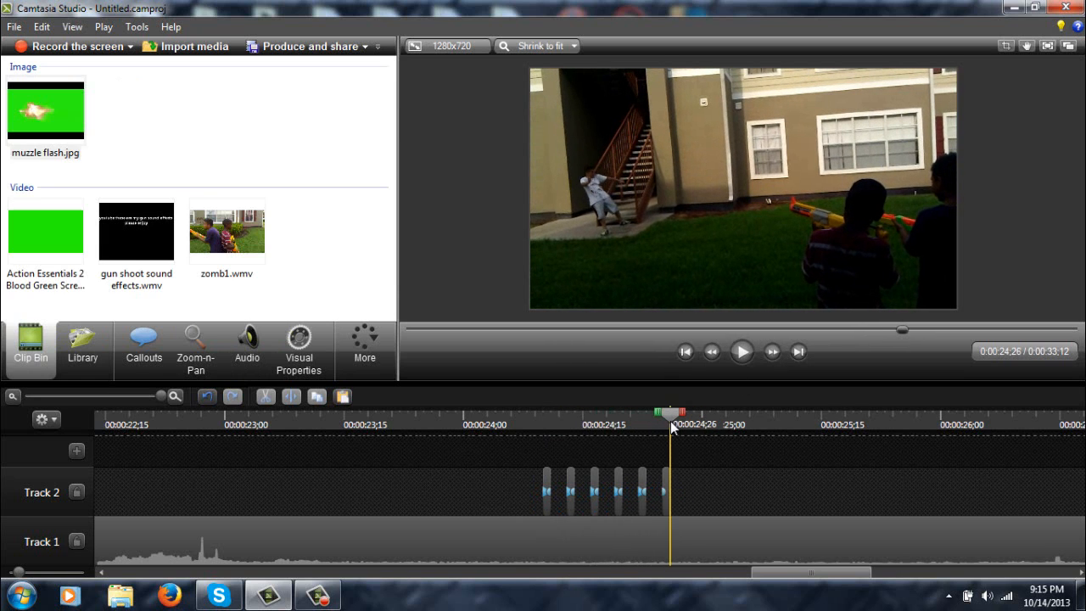
pyautogui.moveTo(670, 418); pyautogui.dragTo(543, 429)
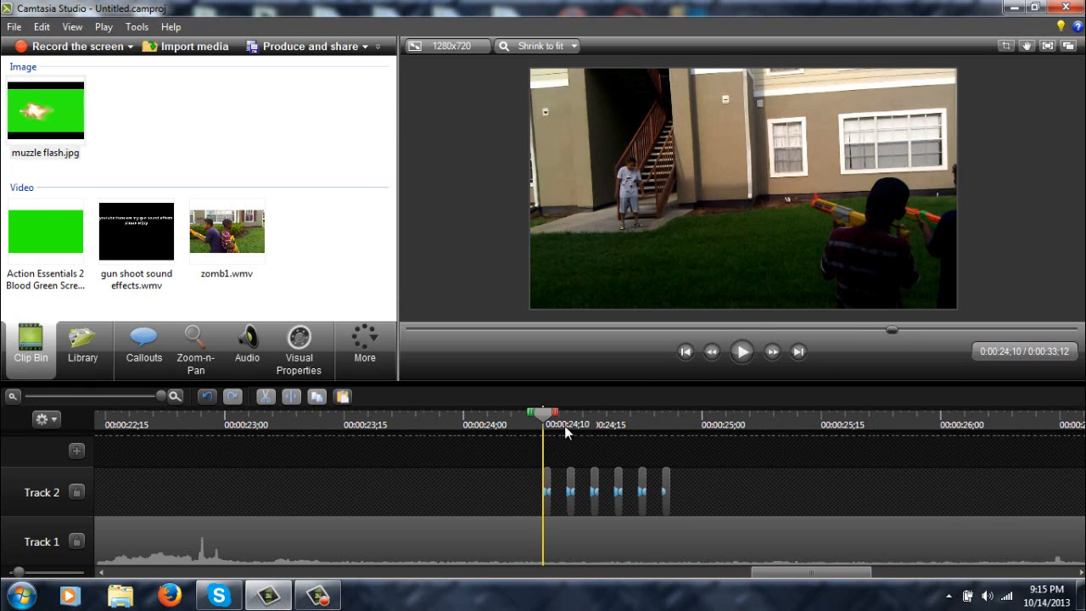
pyautogui.click(741, 352)
pyautogui.click(742, 352)
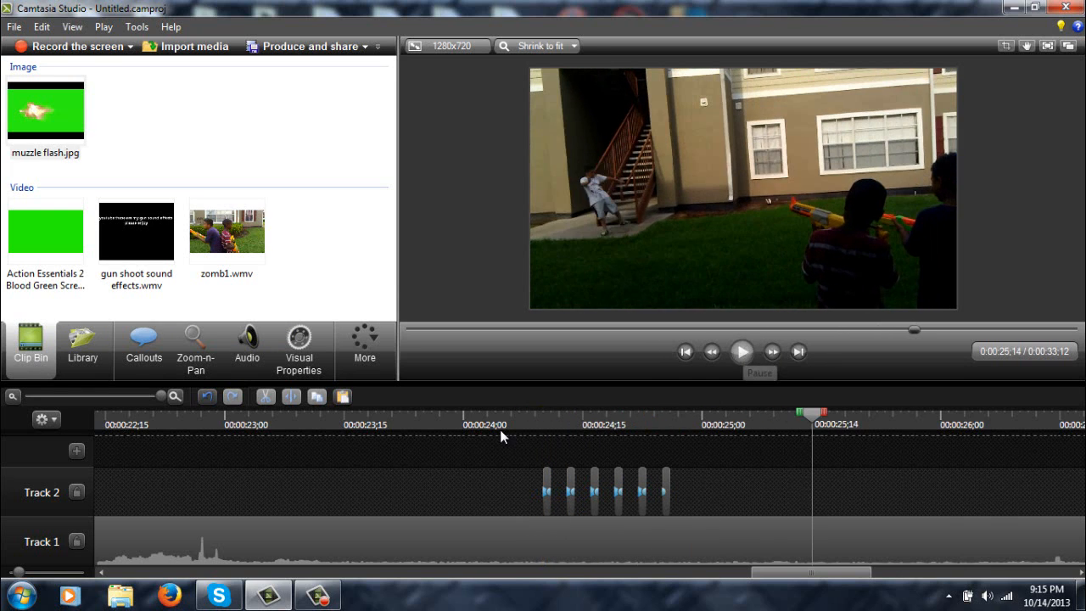
pyautogui.click(546, 417)
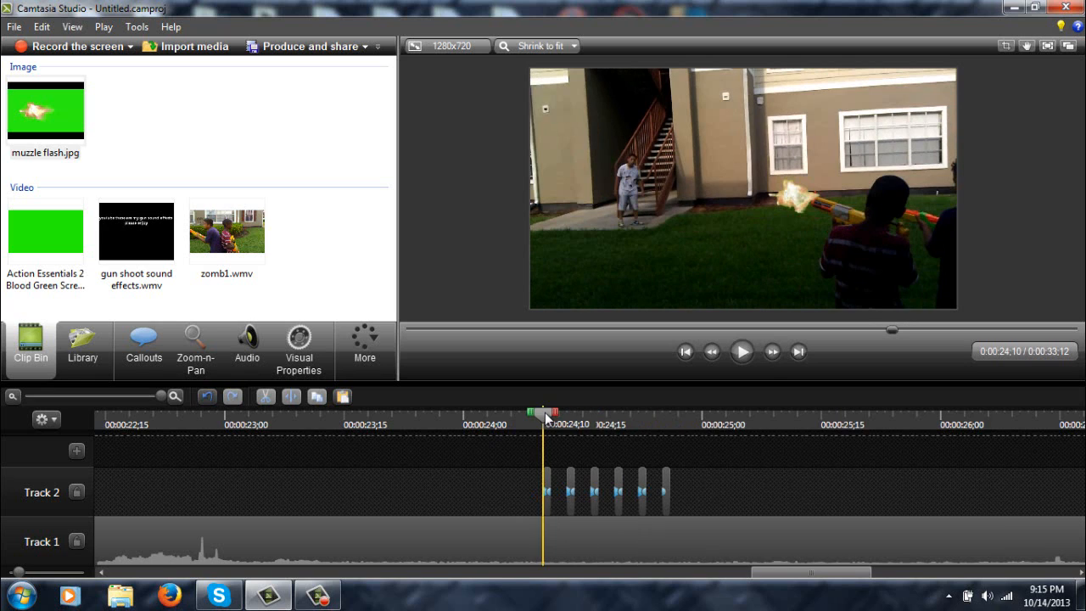
pyautogui.click(777, 350)
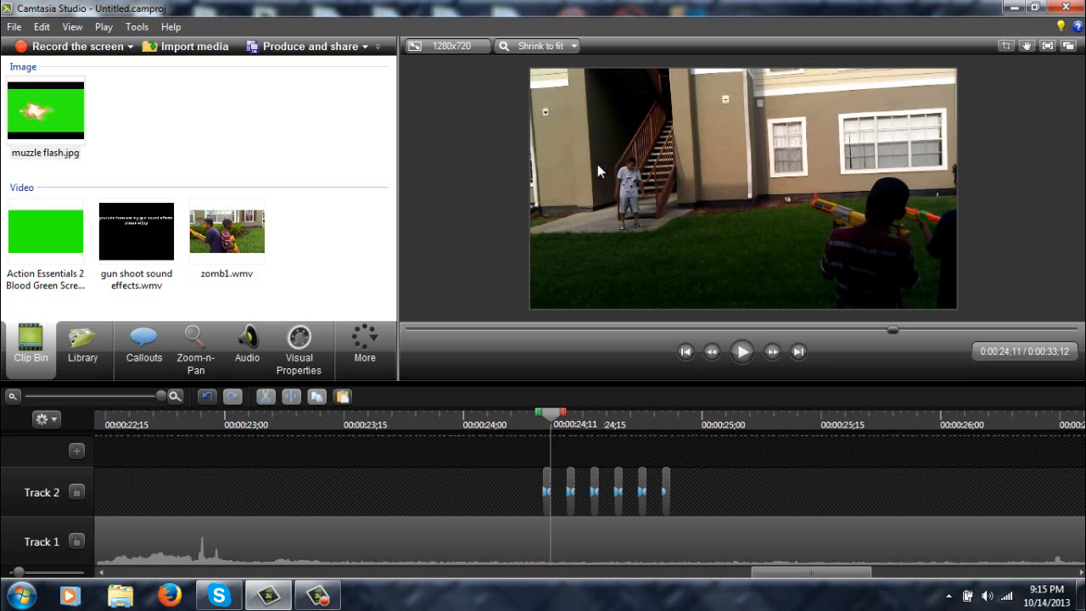
# Step: Add the Action Essentials 2 Blood Green Screen Part 2.wmv clip on a new track above the muzzle flashes and shift it earlier
pyautogui.click(40, 224)
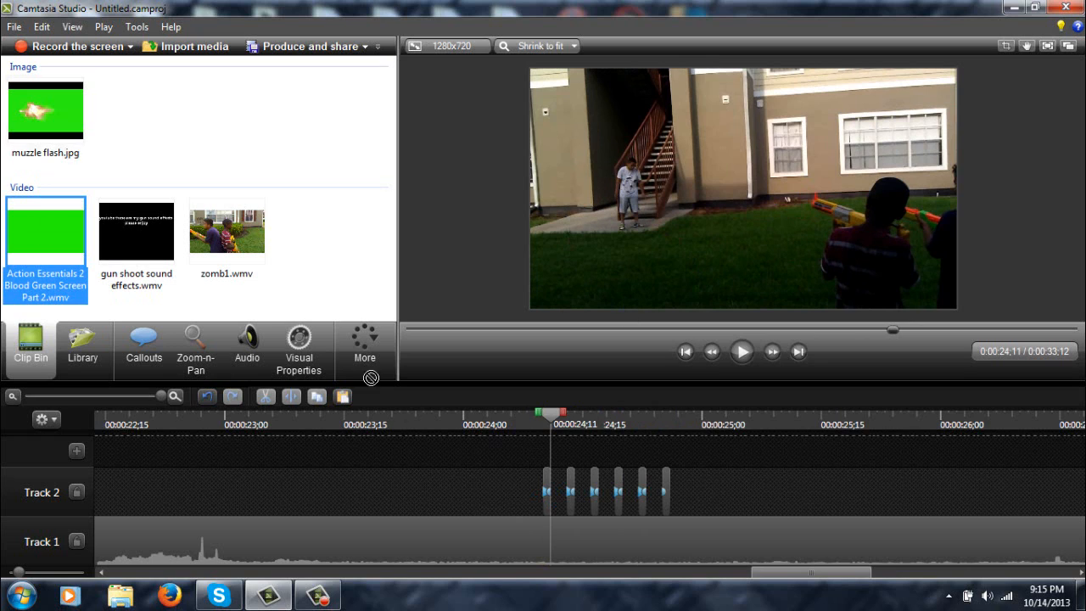
pyautogui.moveTo(280, 478); pyautogui.dragTo(317, 477)
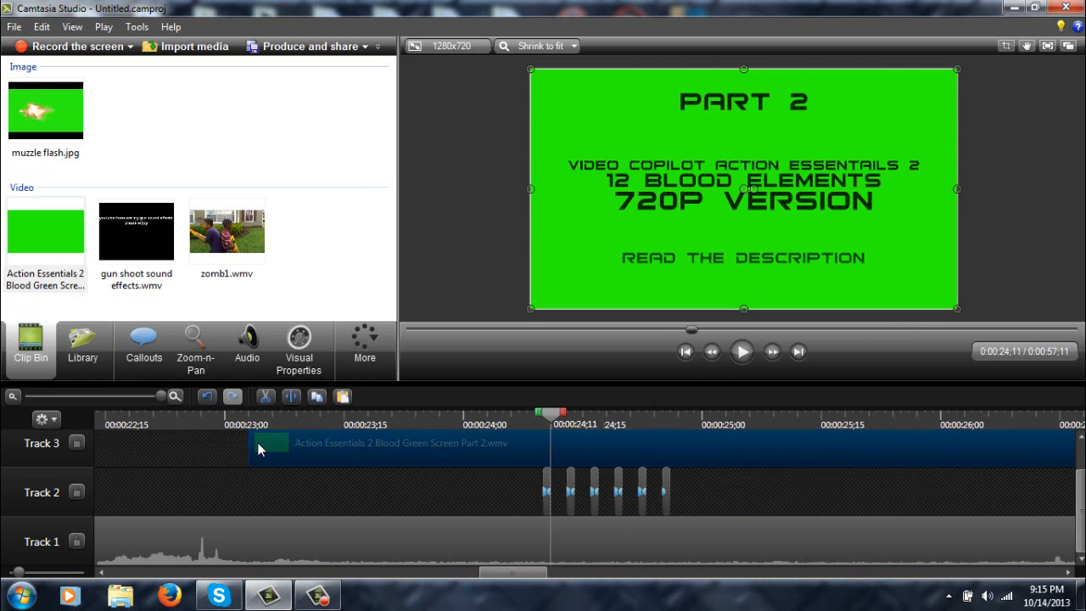
pyautogui.moveTo(249, 447); pyautogui.dragTo(215, 495)
pyautogui.moveTo(377, 455); pyautogui.dragTo(237, 498)
# Step: Split the blood clip at 0:00:24;11 and delete the part before the split
pyautogui.click(292, 399)
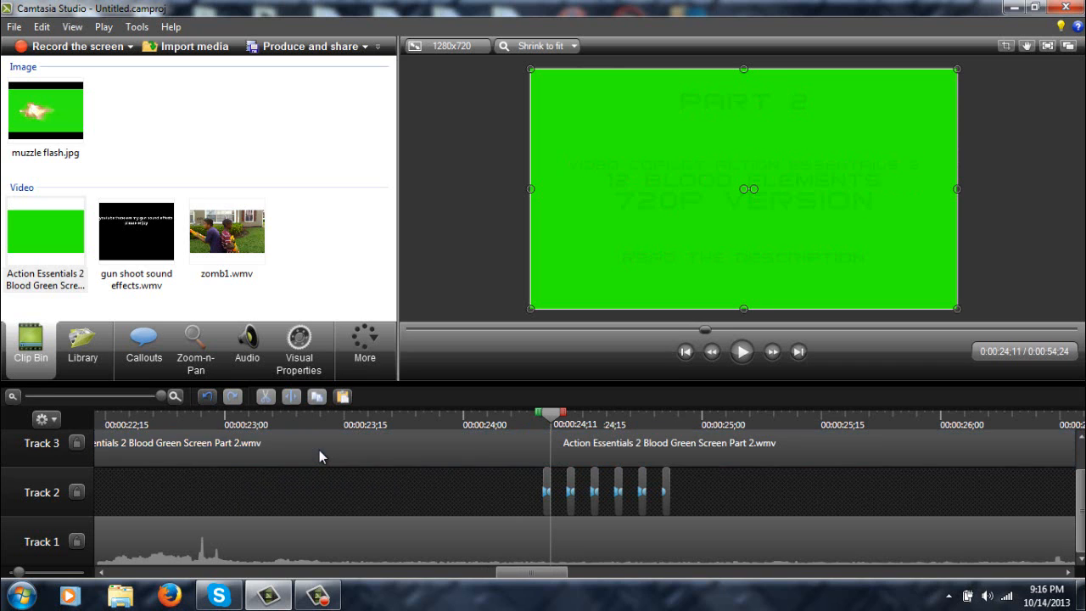
pyautogui.click(319, 449)
pyautogui.rightClick(319, 450)
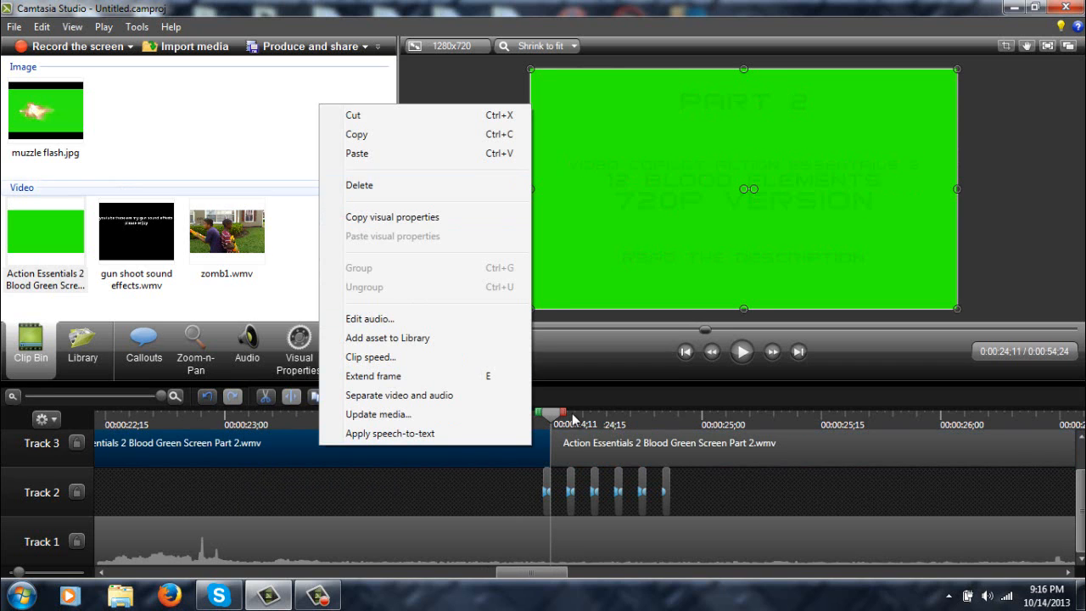
pyautogui.click(354, 195)
# Step: Find the blood clip's first blood frame, trim off the empty green frames before it, and start the clip at 0:00:24;11
pyautogui.moveTo(590, 450)
pyautogui.mouseDown()
pyautogui.moveTo(506, 461)
pyautogui.moveTo(584, 451)
pyautogui.mouseUp()
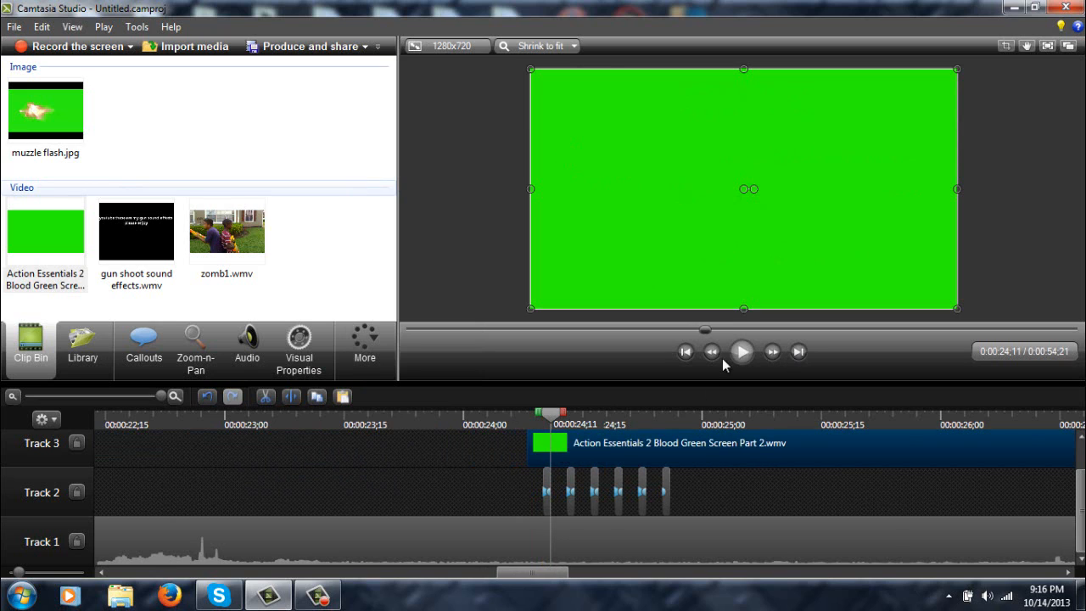
pyautogui.click(773, 353)
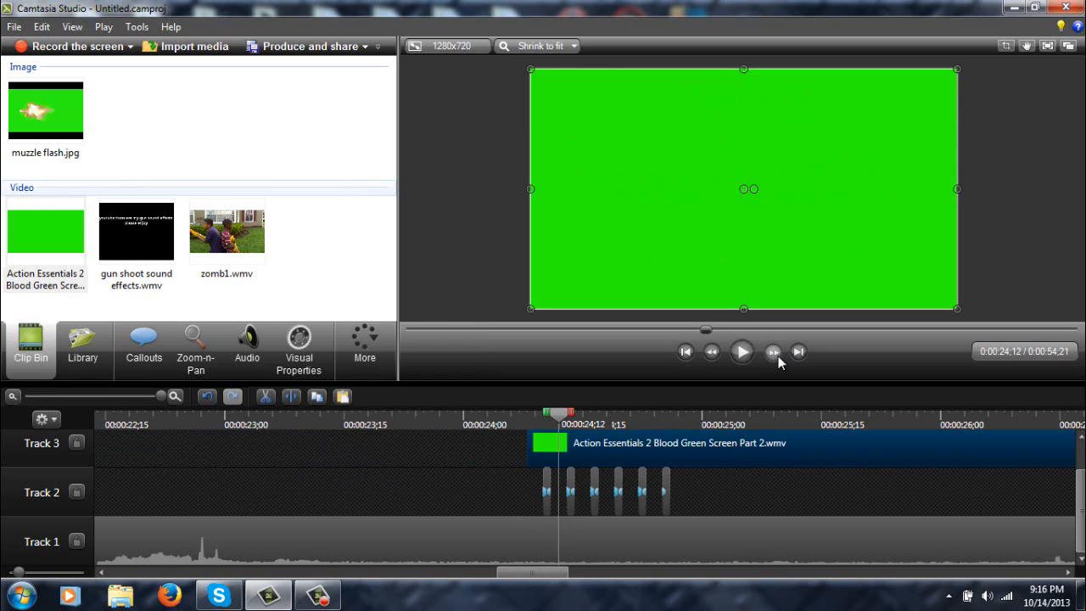
pyautogui.click(773, 353)
pyautogui.click(773, 353)
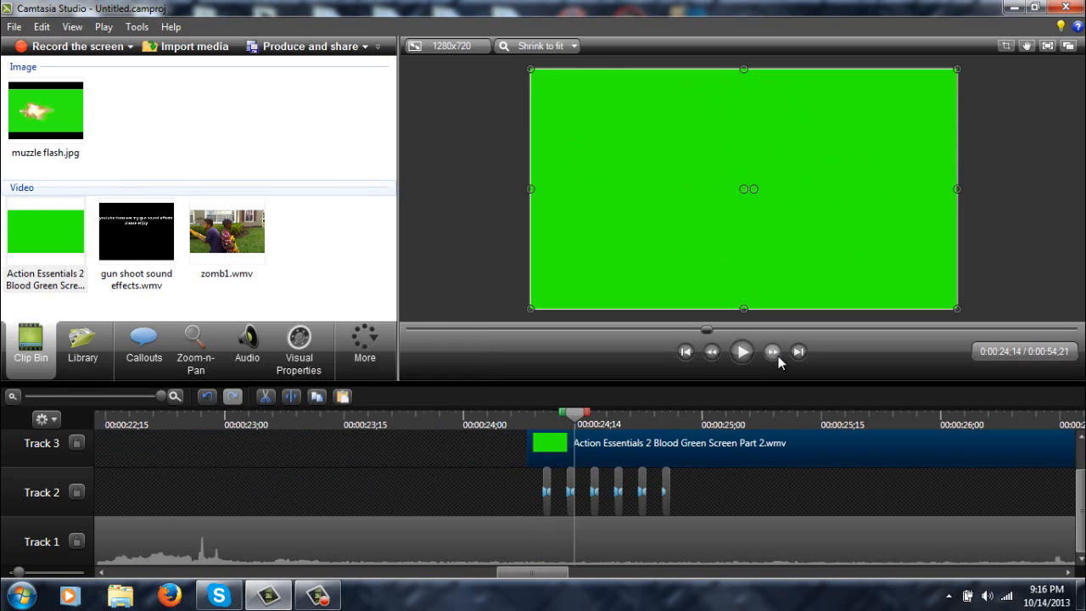
pyautogui.click(773, 353)
pyautogui.click(773, 353)
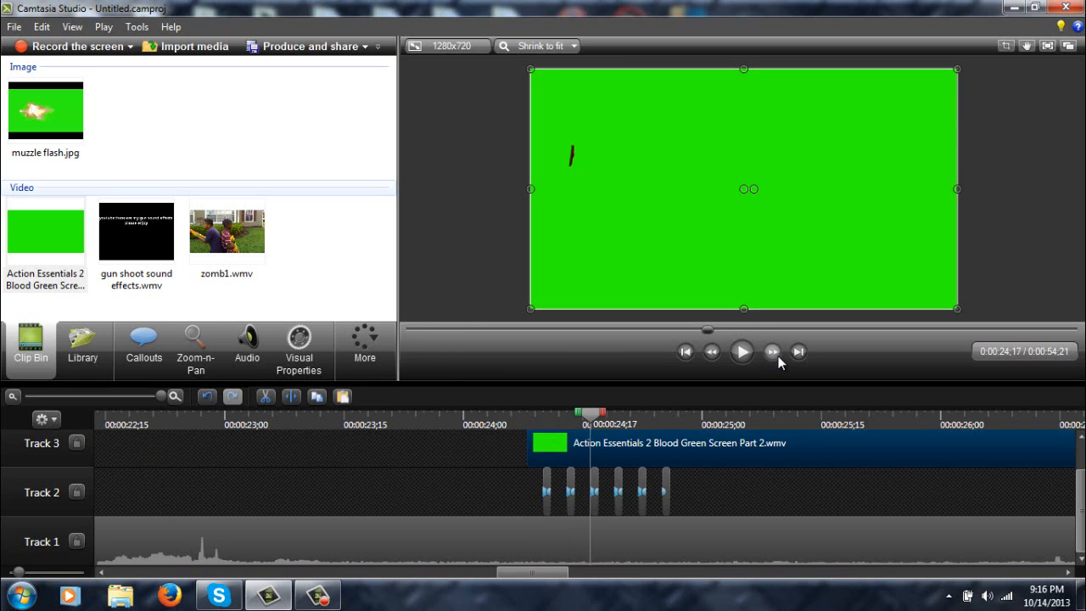
pyautogui.click(713, 353)
pyautogui.click(713, 353)
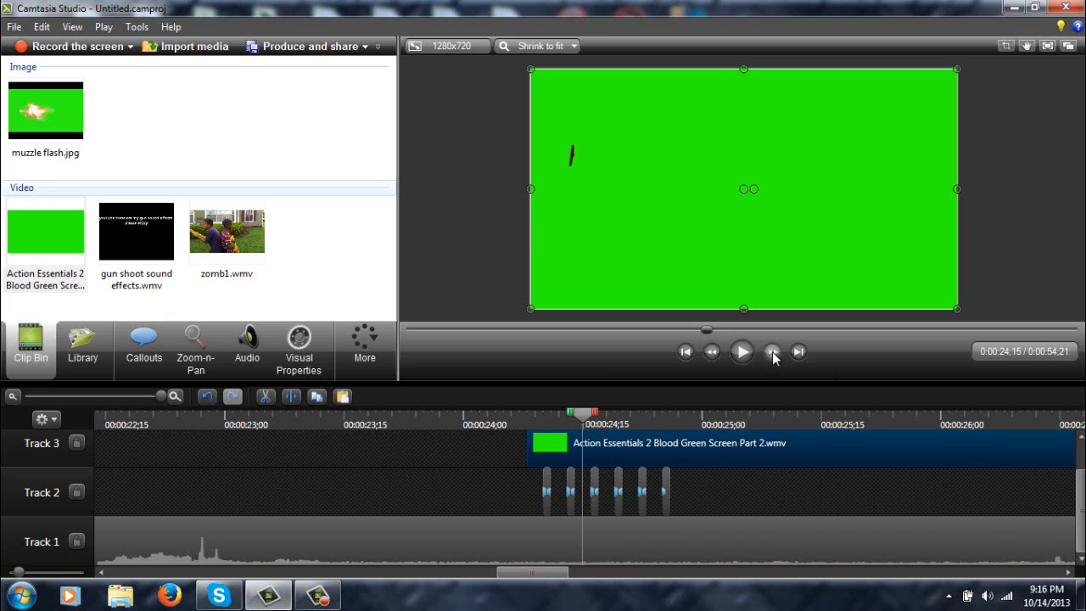
pyautogui.click(713, 351)
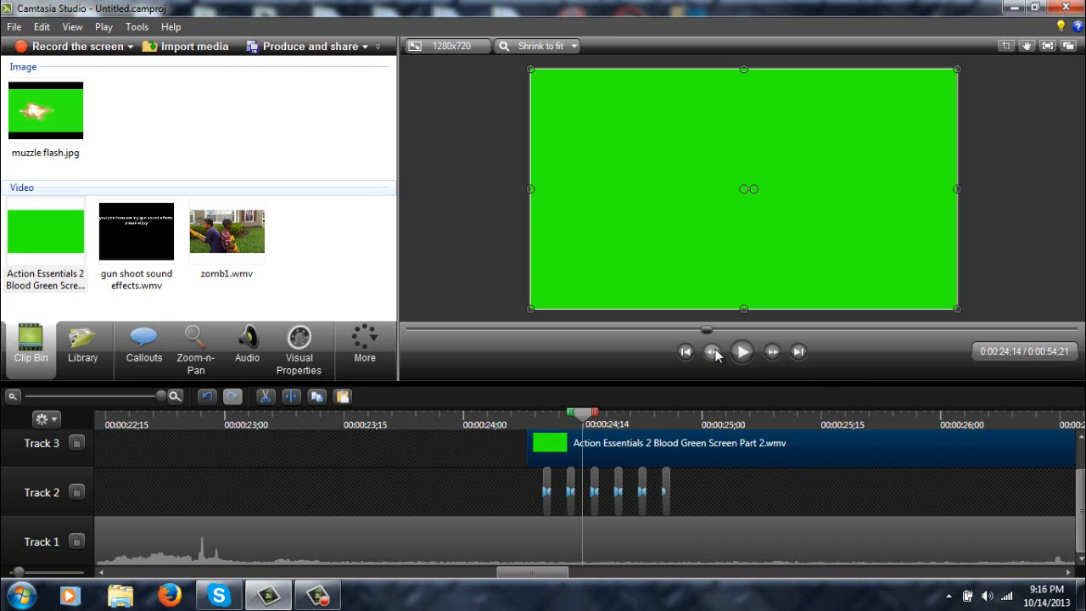
pyautogui.click(773, 353)
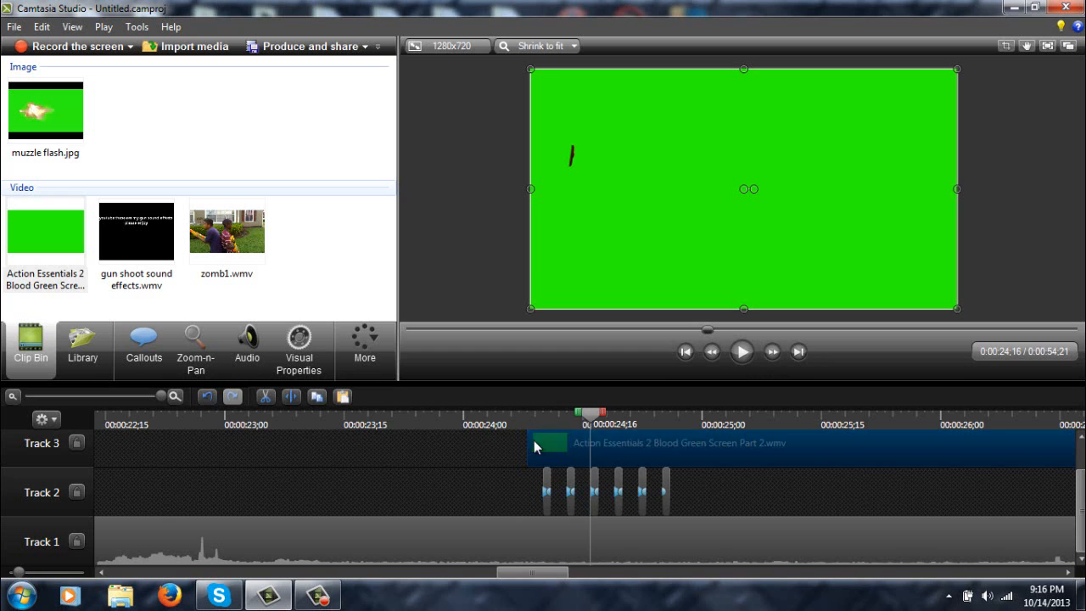
pyautogui.moveTo(553, 443); pyautogui.dragTo(547, 422)
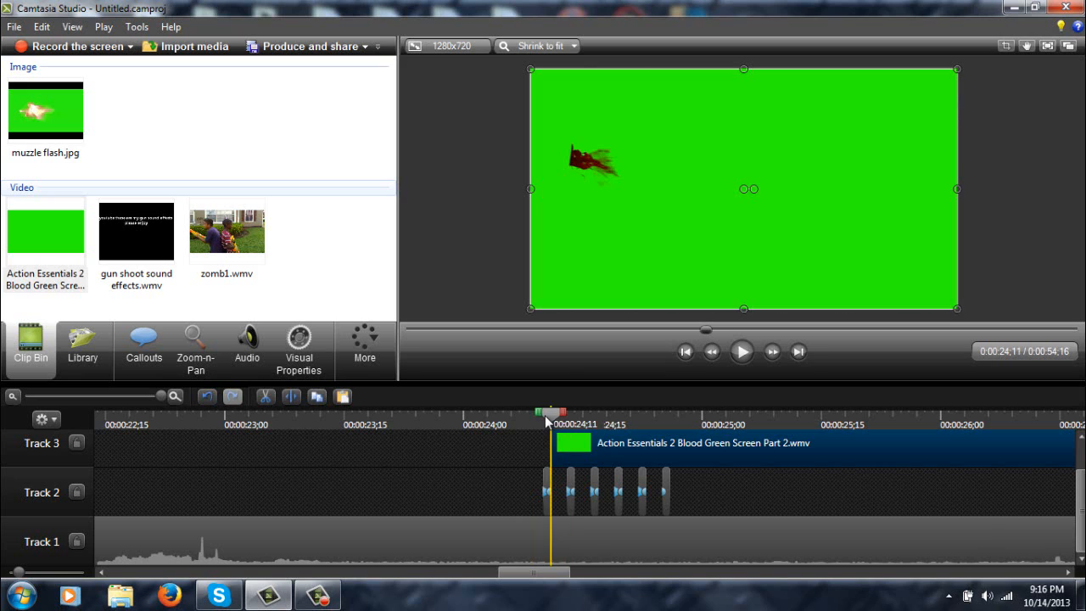
# Step: Remove the green color from the blood clip with the Remove a color effect
pyautogui.click(300, 343)
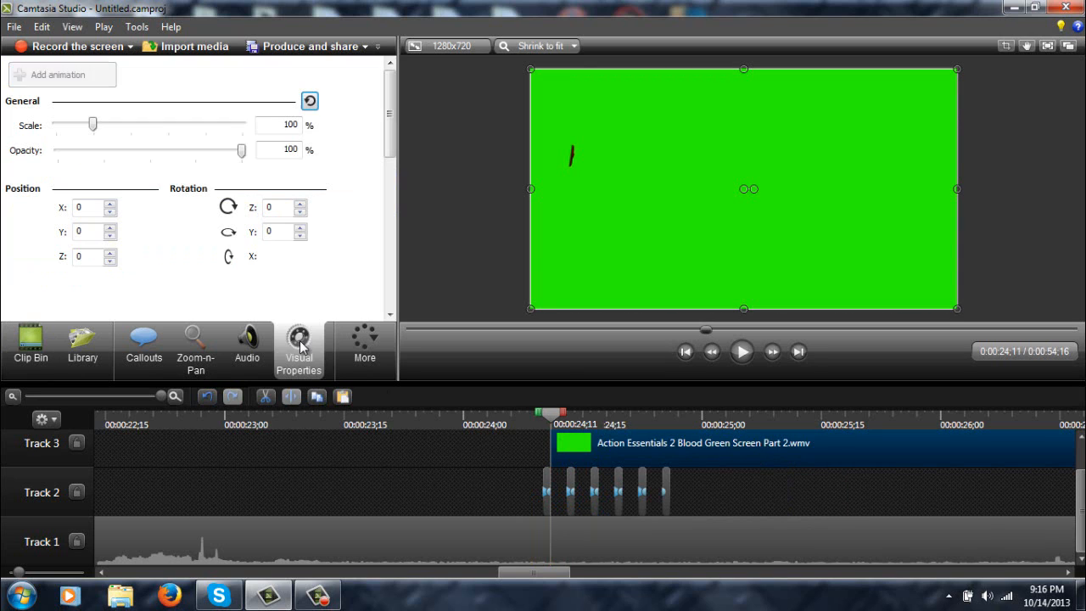
pyautogui.moveTo(388, 128)
pyautogui.mouseDown()
pyautogui.moveTo(401, 247)
pyautogui.moveTo(368, 133)
pyautogui.mouseUp()
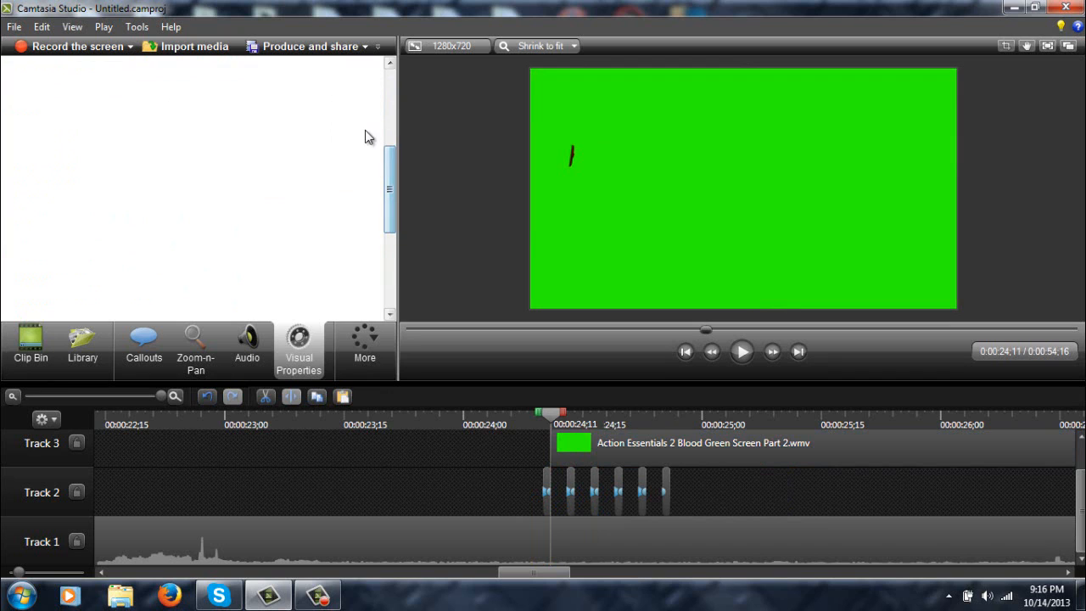
pyautogui.click(584, 463)
pyautogui.click(13, 166)
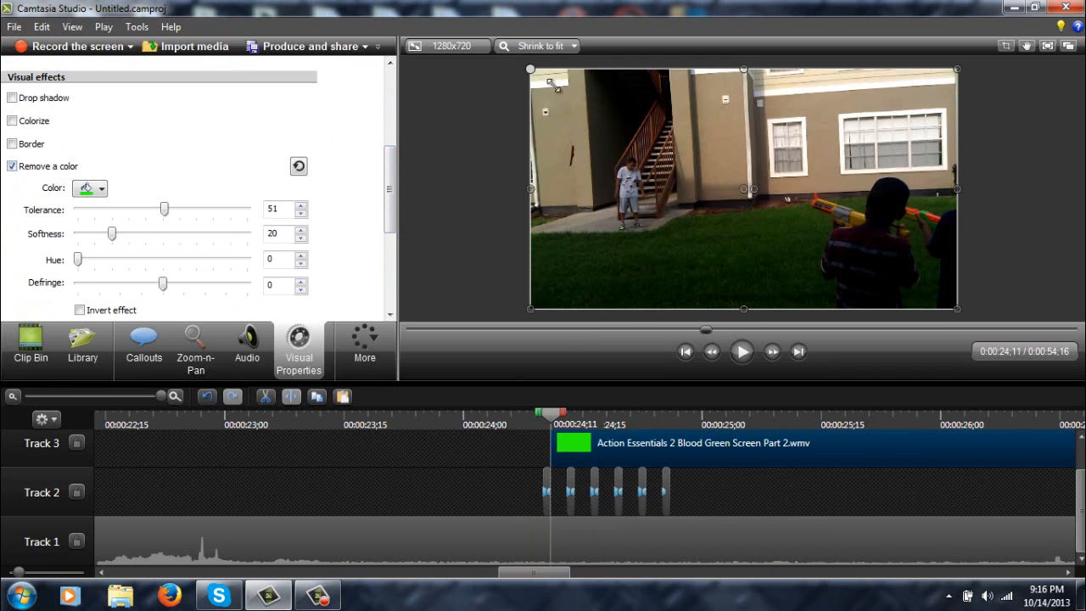
# Step: Shrink the blood clip to about 60% and place it over the boy by the stairs, checking it frame by frame to 0:00:24;13
pyautogui.moveTo(550, 82); pyautogui.dragTo(656, 143)
pyautogui.moveTo(689, 175)
pyautogui.mouseDown()
pyautogui.moveTo(635, 156)
pyautogui.moveTo(601, 113)
pyautogui.moveTo(672, 150)
pyautogui.moveTo(687, 167)
pyautogui.moveTo(665, 164)
pyautogui.moveTo(689, 174)
pyautogui.moveTo(685, 186)
pyautogui.mouseUp()
pyautogui.click(775, 365)
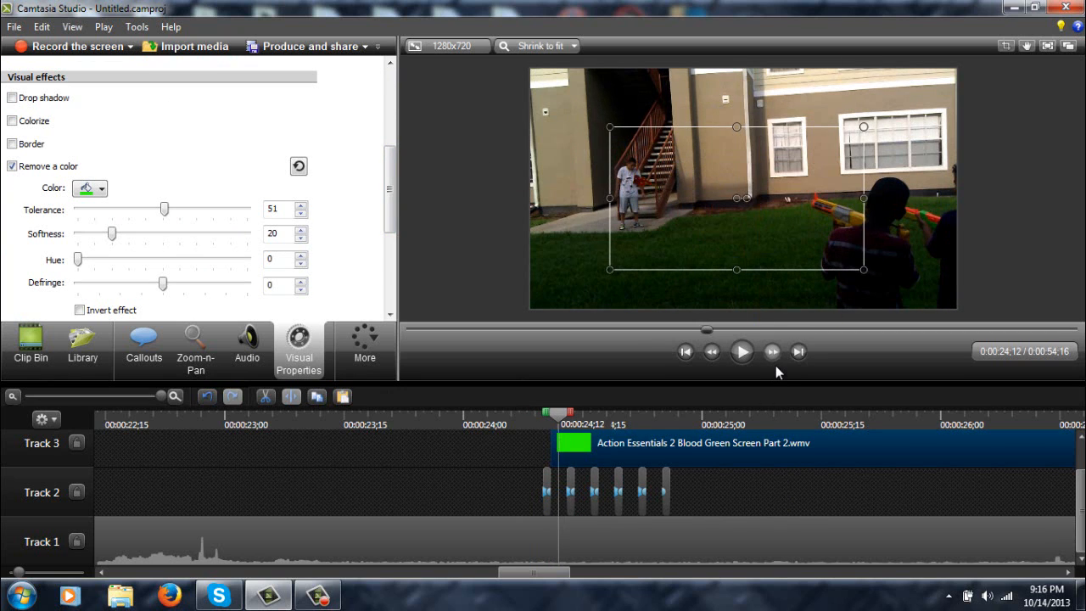
pyautogui.click(775, 365)
pyautogui.moveTo(608, 123); pyautogui.dragTo(652, 90)
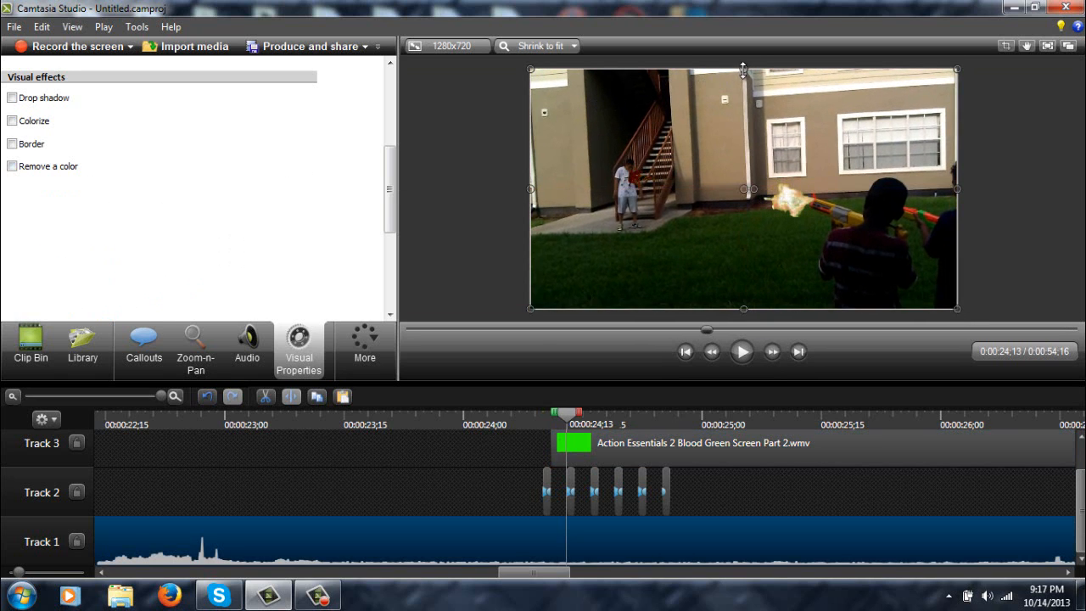
# Step: Squeeze the scene video on Track 1 vertically from both edges to leave black bars above and below it
pyautogui.moveTo(745, 80); pyautogui.dragTo(746, 92)
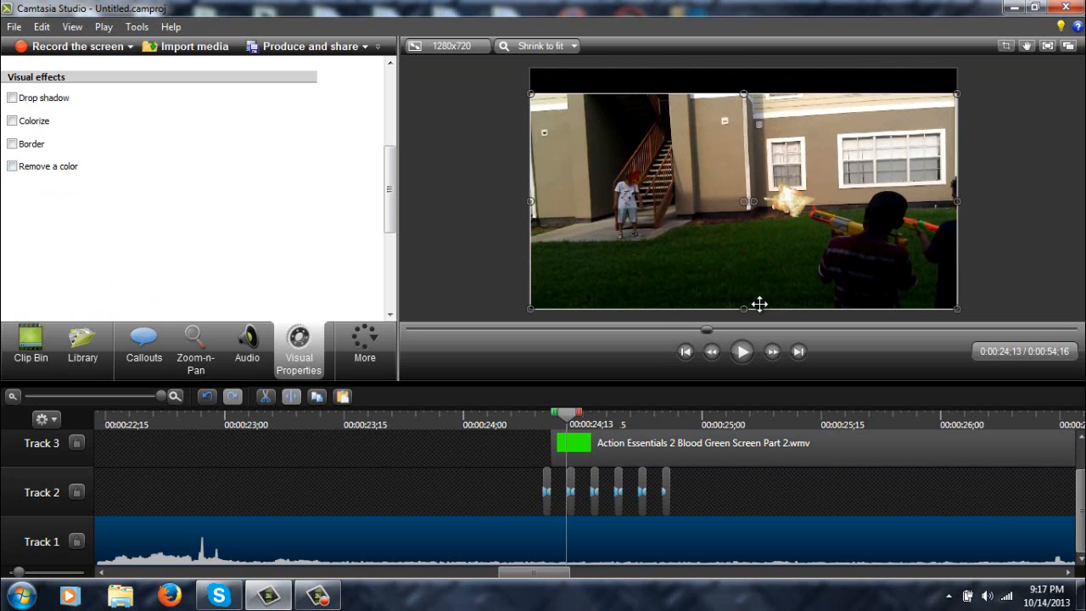
pyautogui.moveTo(744, 308); pyautogui.dragTo(743, 279)
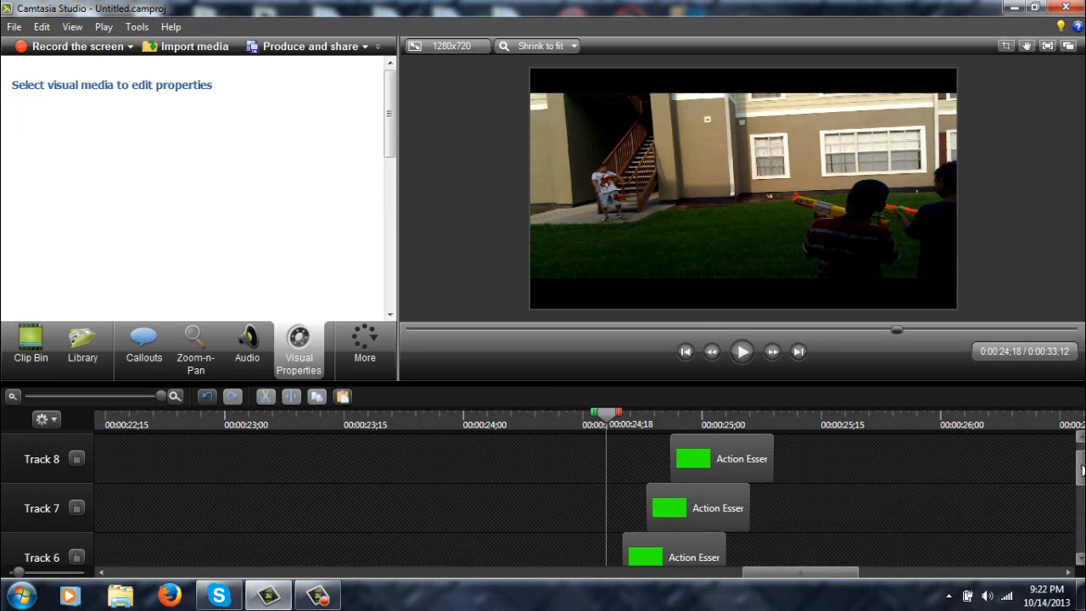
# Step: Look over the staggered blood clips on Tracks 3 to 8 and show the project's imported media
pyautogui.scroll(-2, 1083, 499)
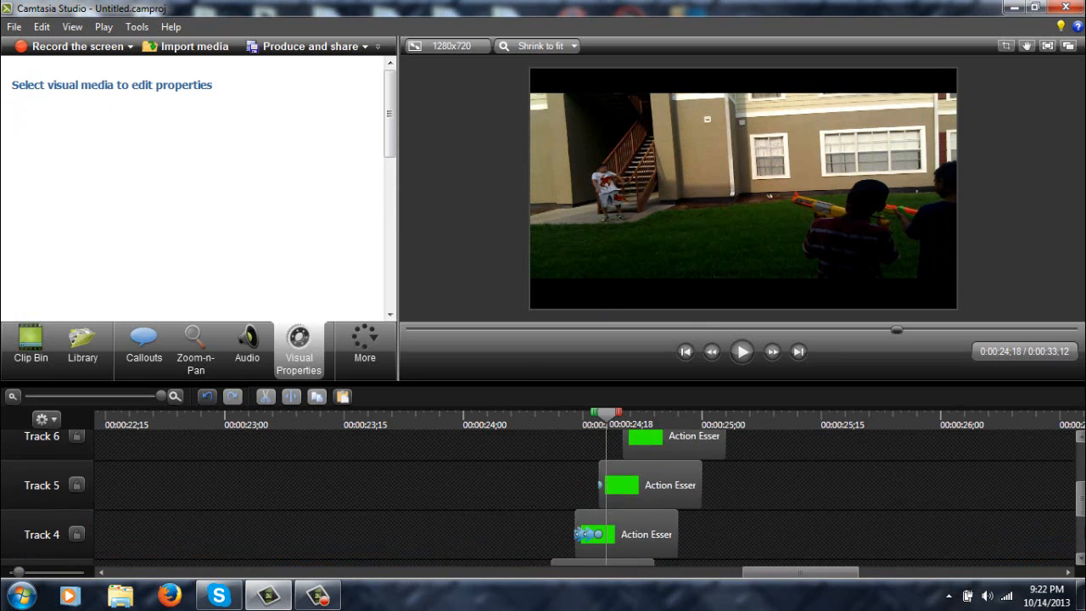
pyautogui.scroll(-3, 1081, 509)
pyautogui.scroll(1, 1081, 518)
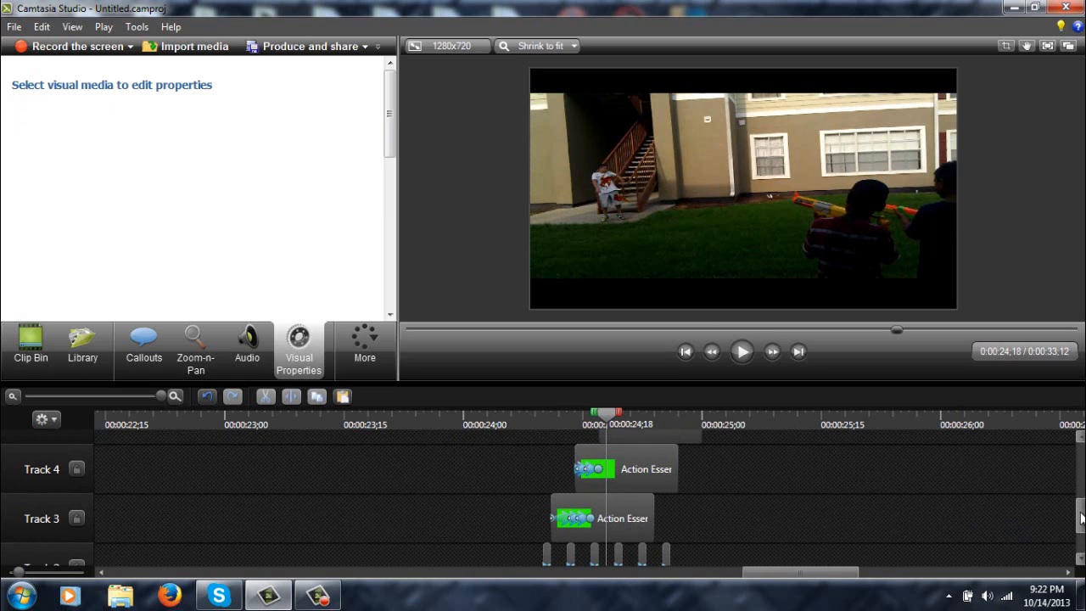
pyautogui.moveTo(1081, 516); pyautogui.dragTo(1075, 488)
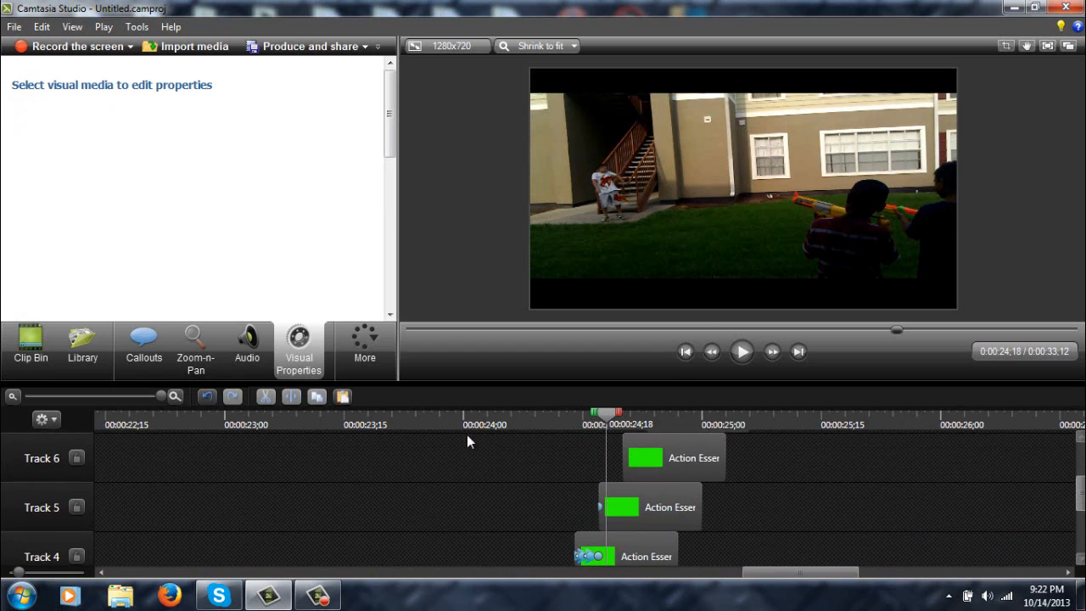
pyautogui.click(32, 331)
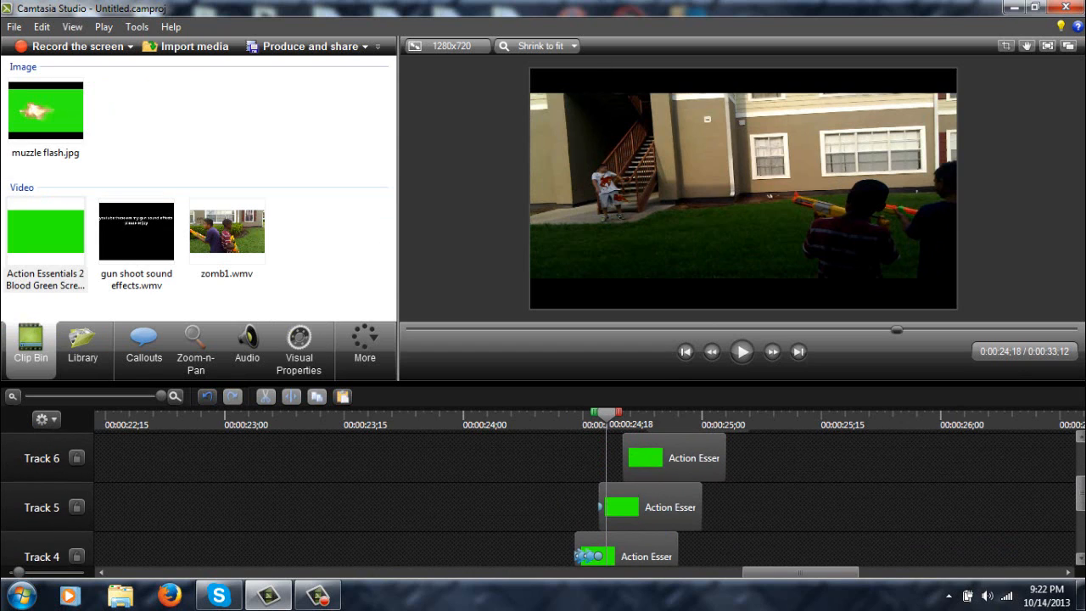
pyautogui.moveTo(1082, 499)
pyautogui.mouseDown()
pyautogui.moveTo(1082, 526)
pyautogui.moveTo(1080, 496)
pyautogui.mouseUp()
pyautogui.moveTo(1072, 459); pyautogui.dragTo(1082, 551)
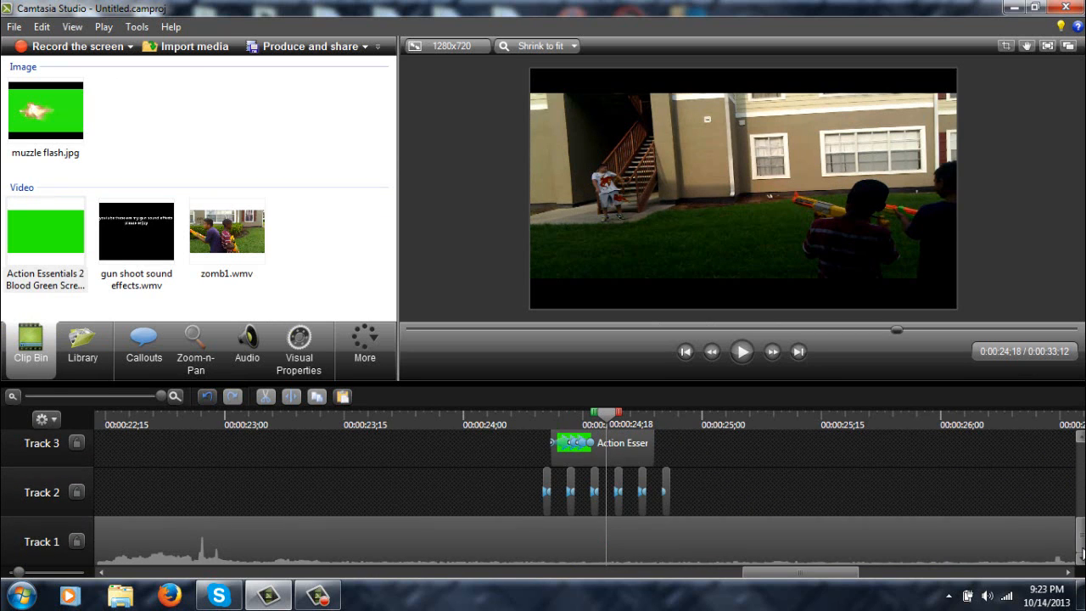
# Step: Step frame by frame from 0:00:24;10 to 0:00:24;24 to examine the blood hits alongside the muzzle flashes
pyautogui.click(539, 415)
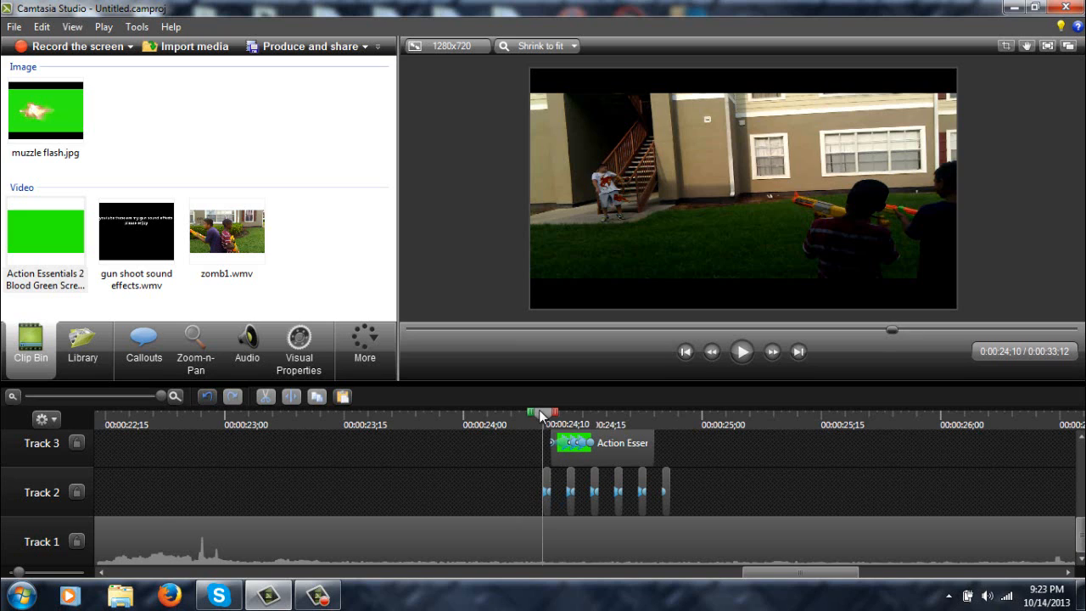
pyautogui.click(774, 352)
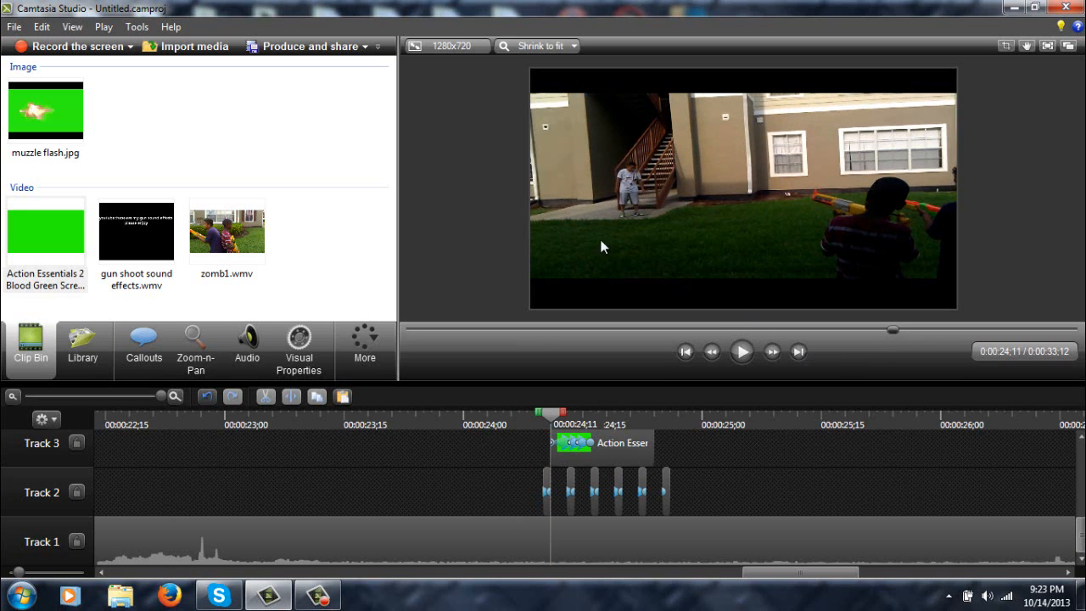
pyautogui.click(773, 353)
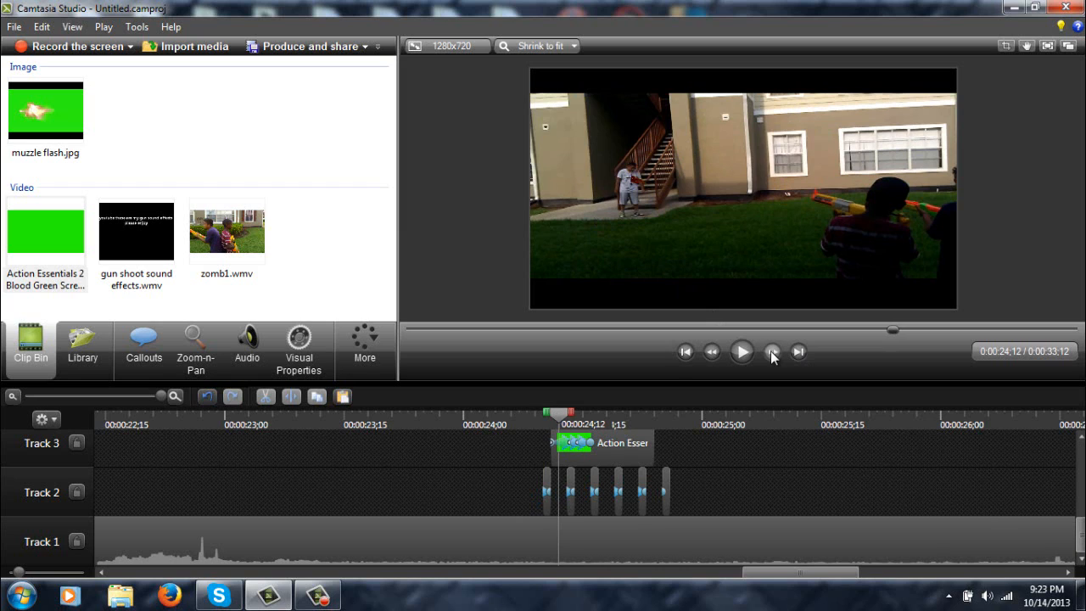
pyautogui.click(772, 352)
pyautogui.click(772, 352)
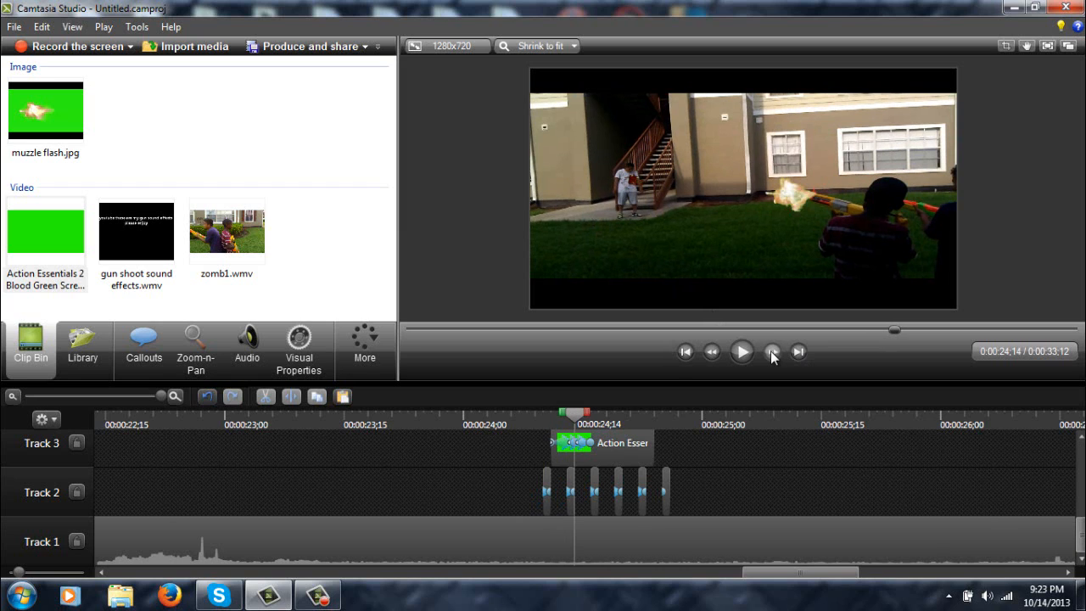
pyautogui.click(772, 352)
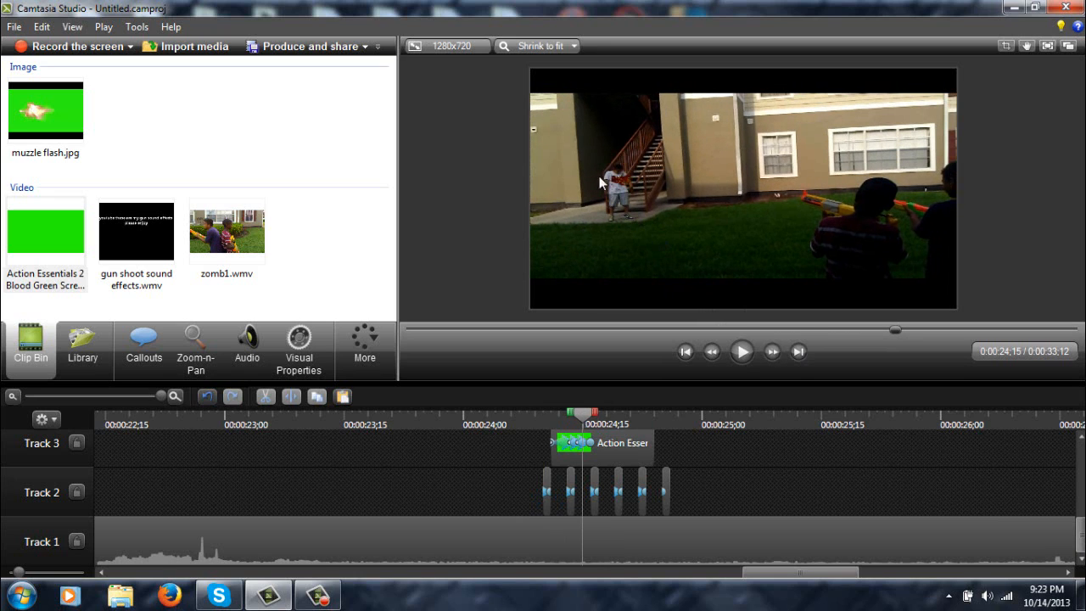
pyautogui.click(773, 352)
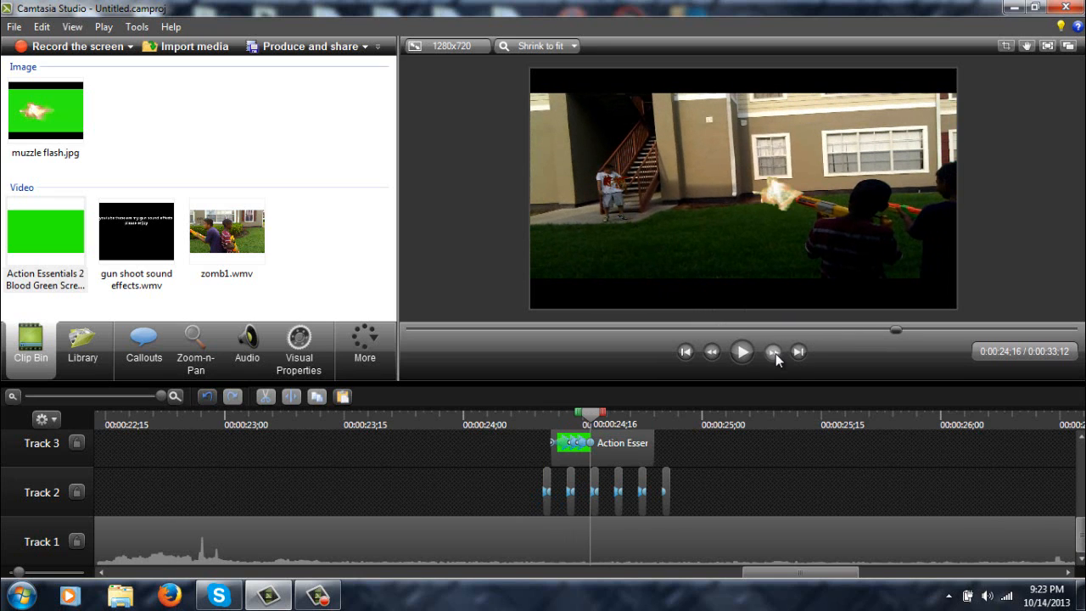
pyautogui.click(773, 352)
pyautogui.click(773, 352)
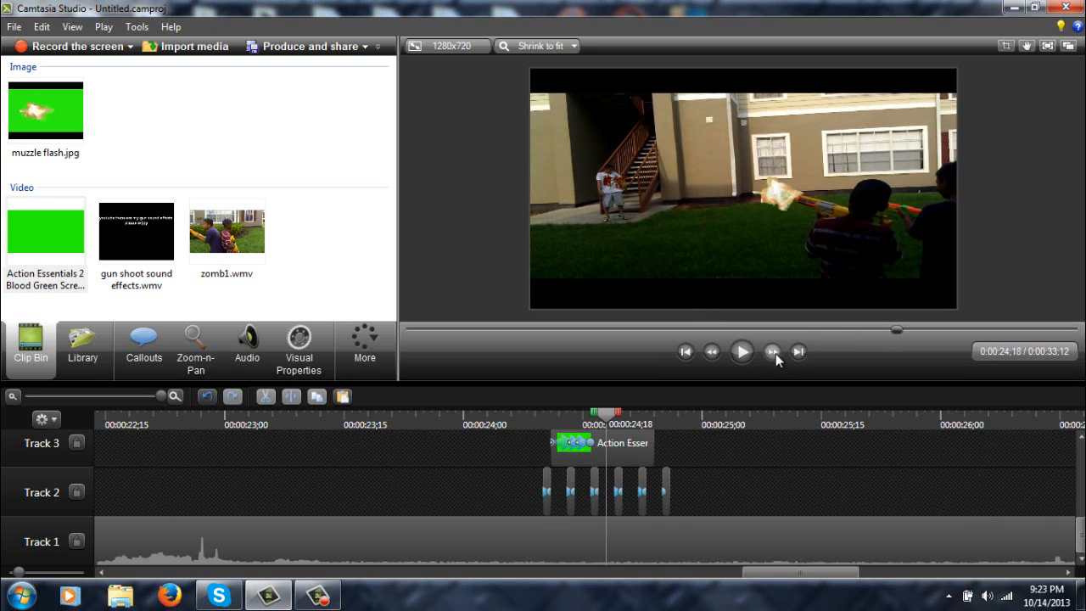
pyautogui.click(773, 352)
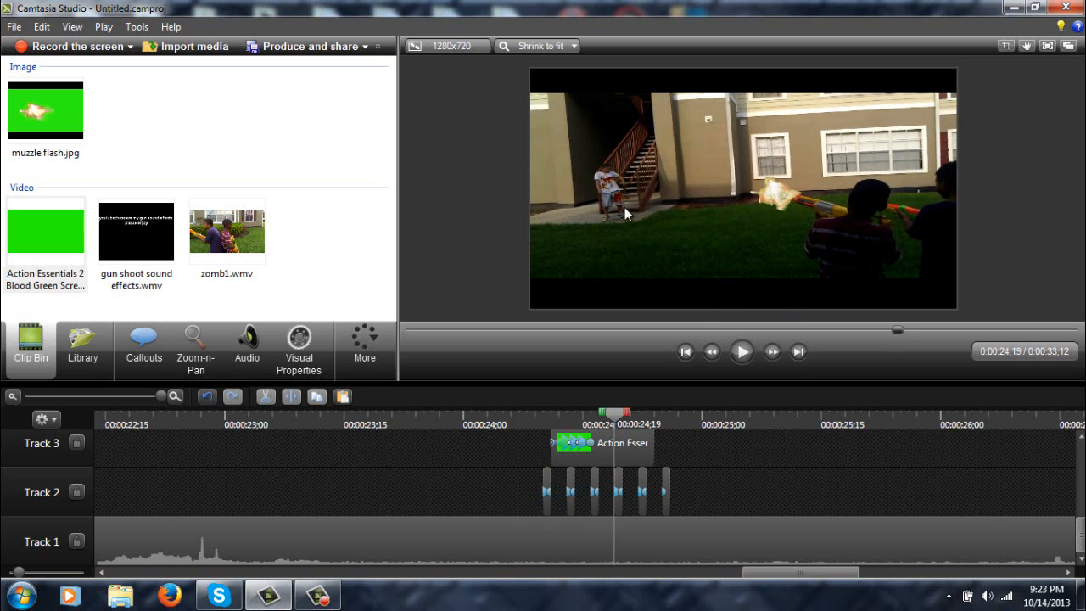
pyautogui.click(773, 352)
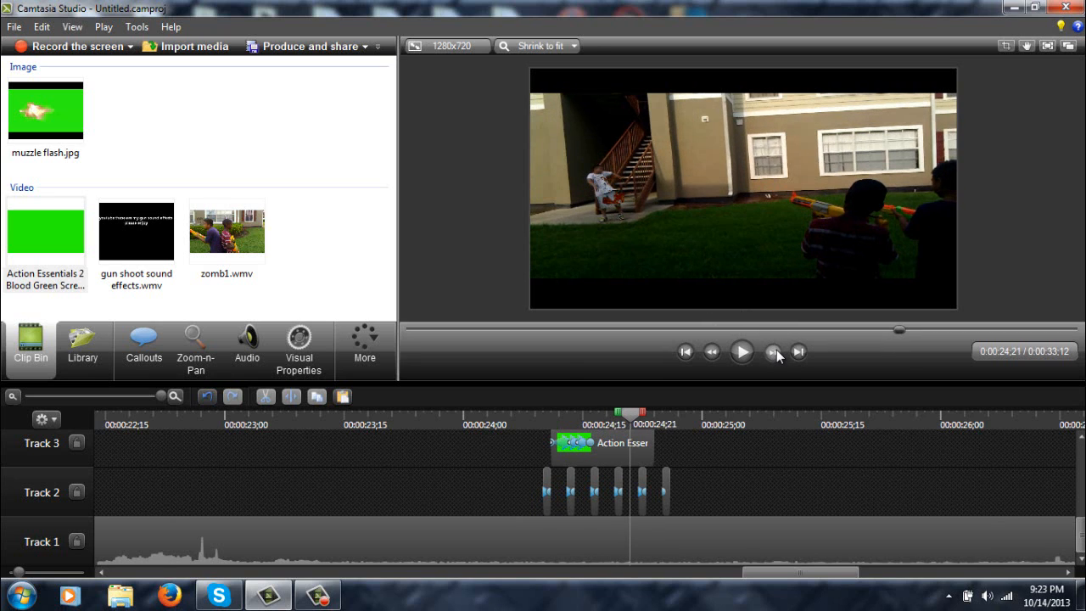
pyautogui.click(773, 352)
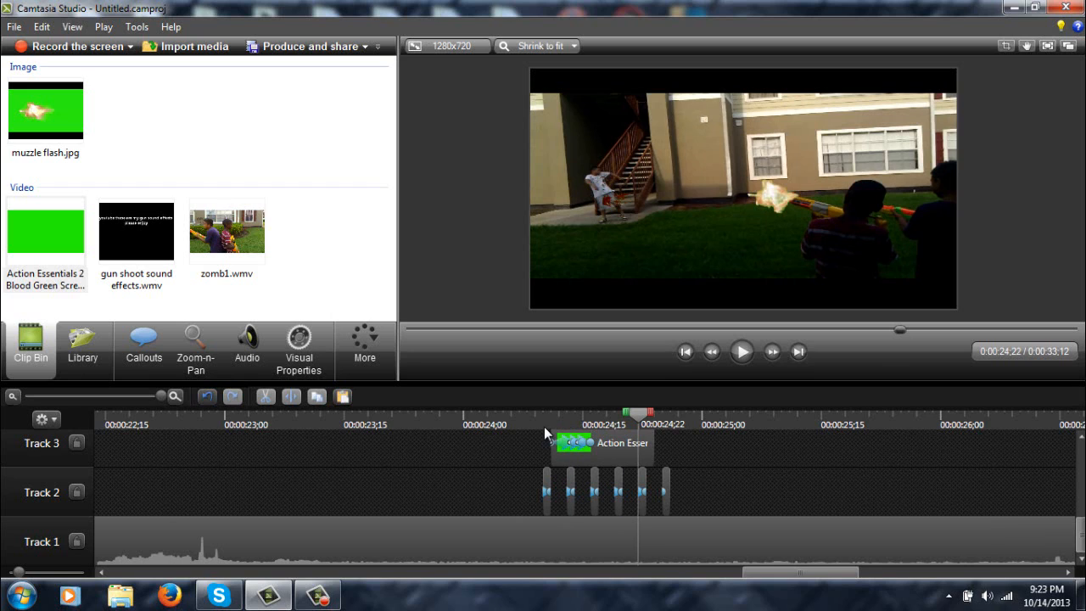
pyautogui.click(772, 351)
pyautogui.click(772, 351)
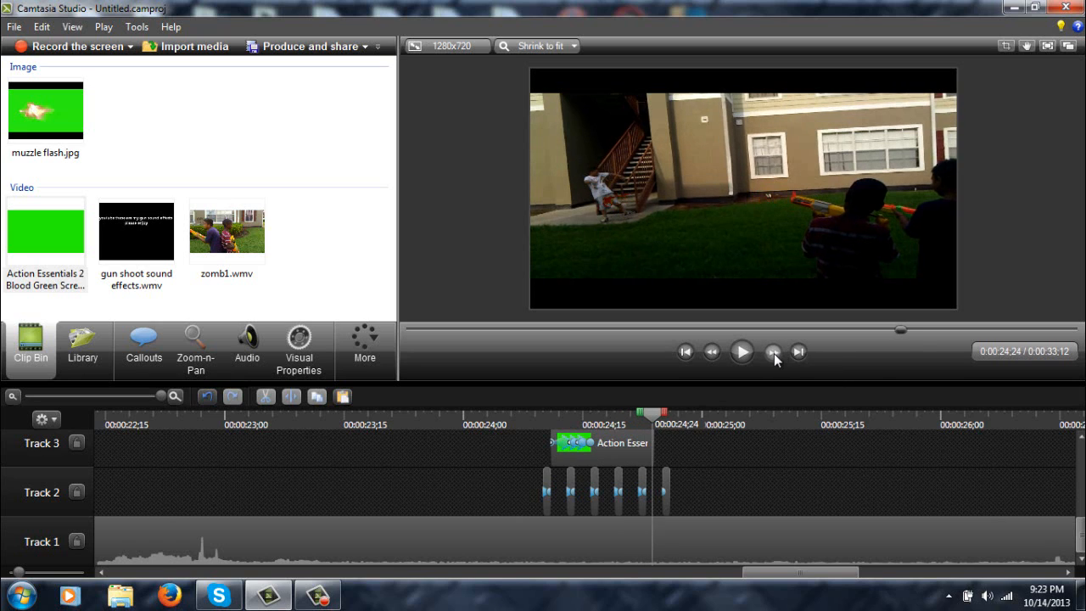
# Step: Check the last muzzle flash and blood hit frame by frame between 0:00:24;24 and 0:00:24;28
pyautogui.click(772, 351)
pyautogui.click(772, 352)
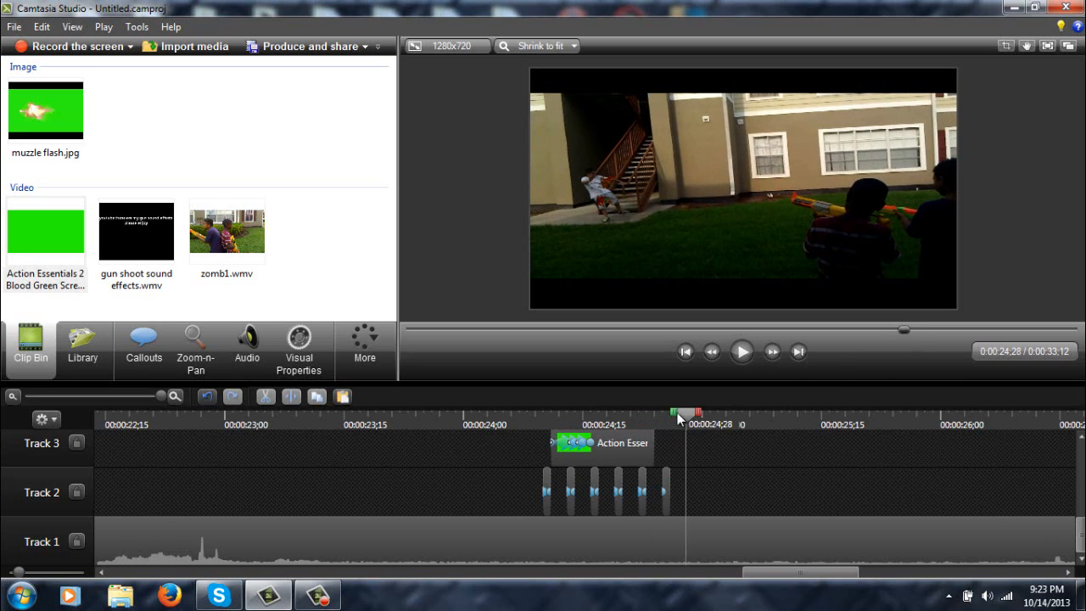
pyautogui.moveTo(687, 418); pyautogui.dragTo(672, 419)
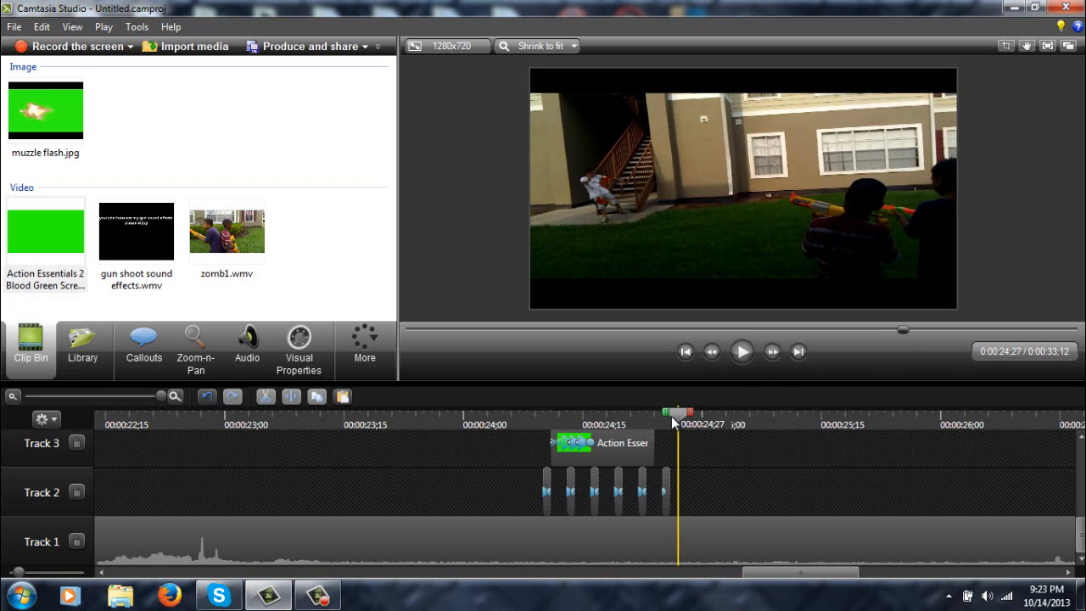
pyautogui.click(665, 419)
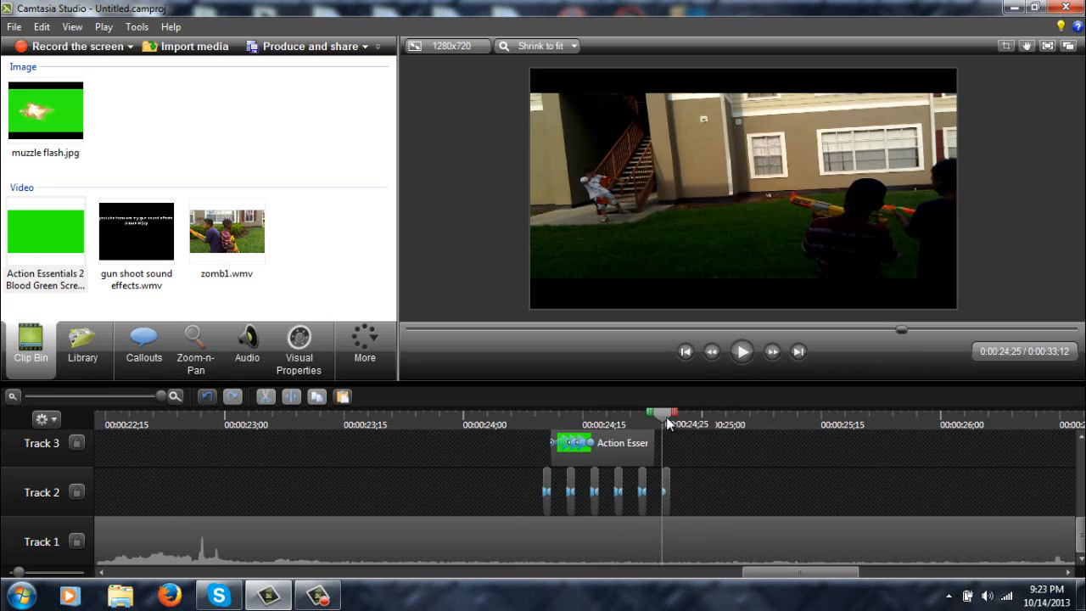
# Step: Insert an empty track directly above the muzzle flash clips on Track 2
pyautogui.moveTo(1082, 523); pyautogui.dragTo(1082, 562)
pyautogui.rightClick(506, 453)
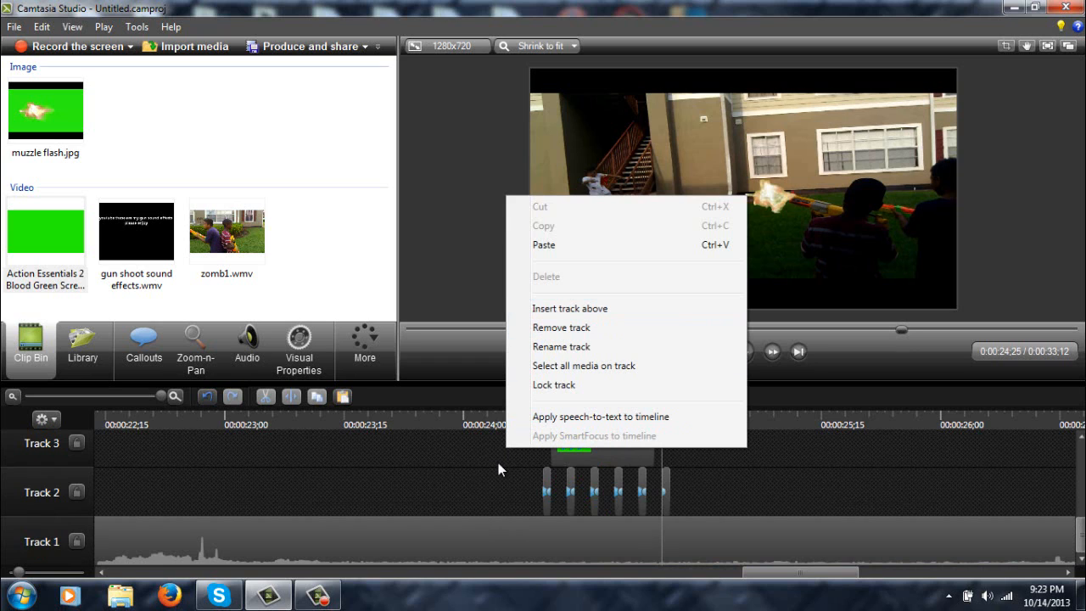
pyautogui.rightClick(516, 492)
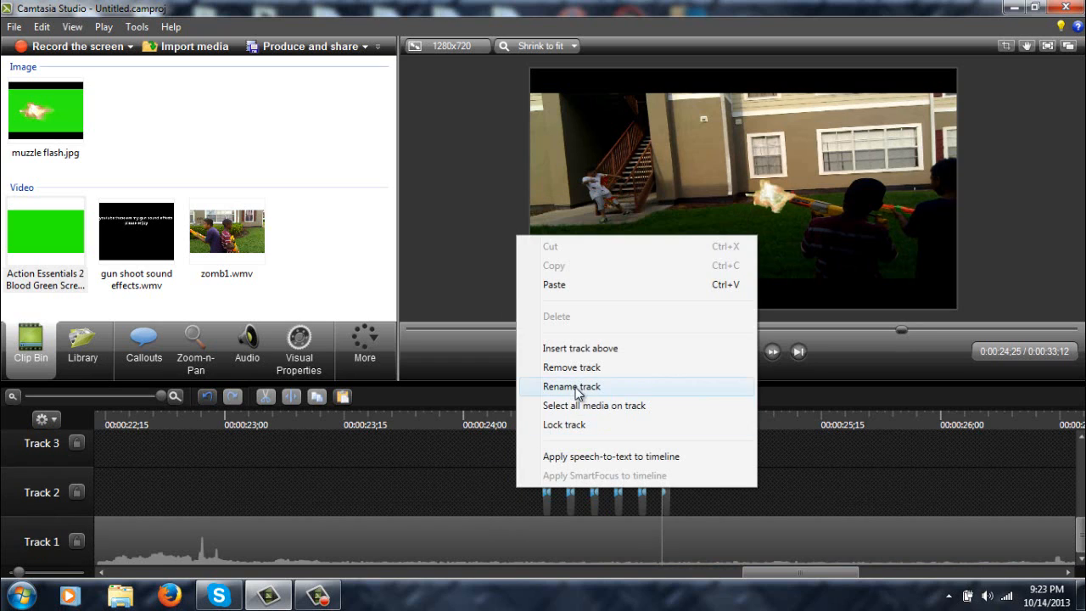
pyautogui.click(581, 350)
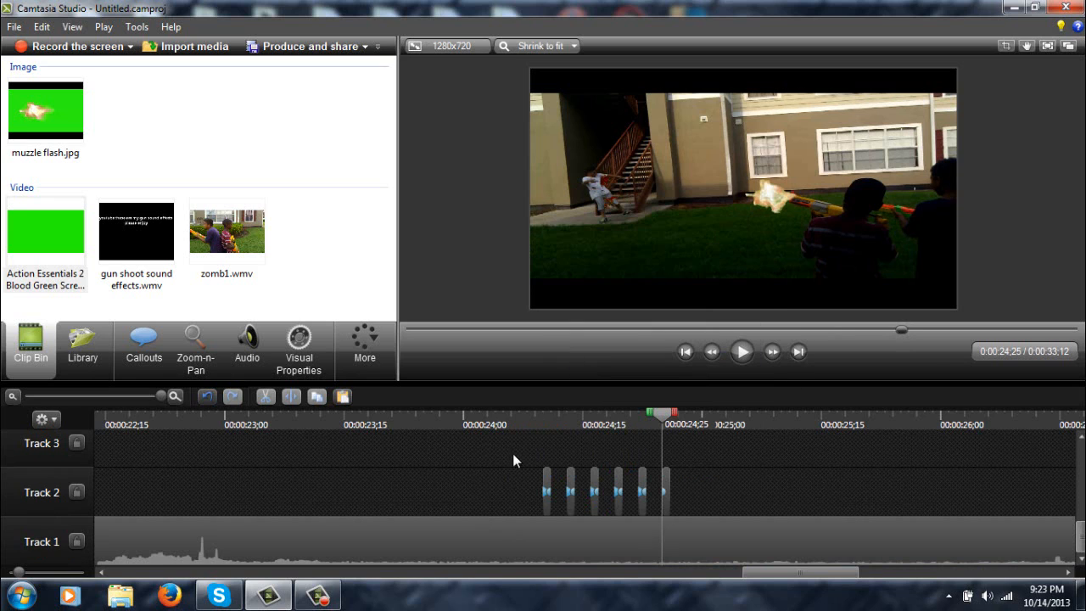
pyautogui.scroll(2, 1079, 543)
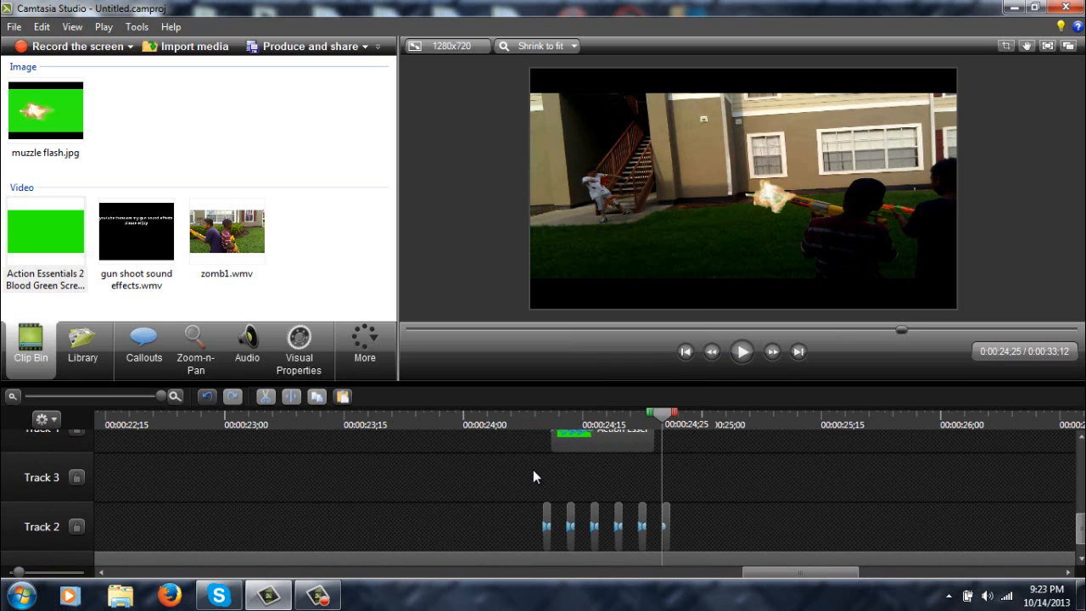
# Step: Place gun shoot sound effects.wmv on the empty Track 3 at about 0:00:23;05 and separate its video from its audio
pyautogui.click(538, 427)
pyautogui.moveTo(114, 241); pyautogui.dragTo(209, 388)
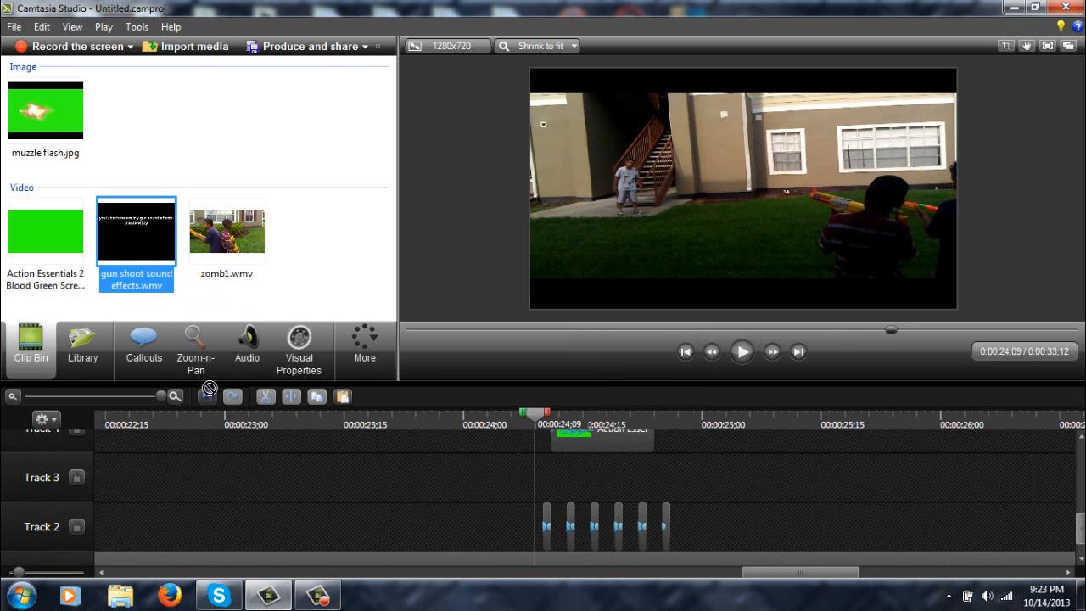
pyautogui.moveTo(262, 470); pyautogui.dragTo(262, 470)
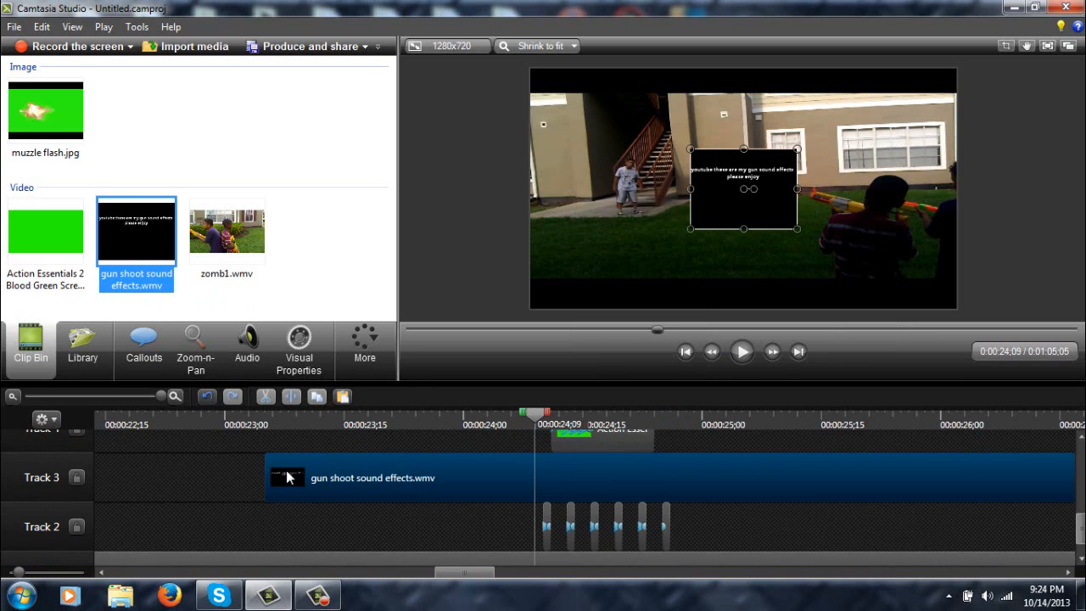
pyautogui.rightClick(344, 488)
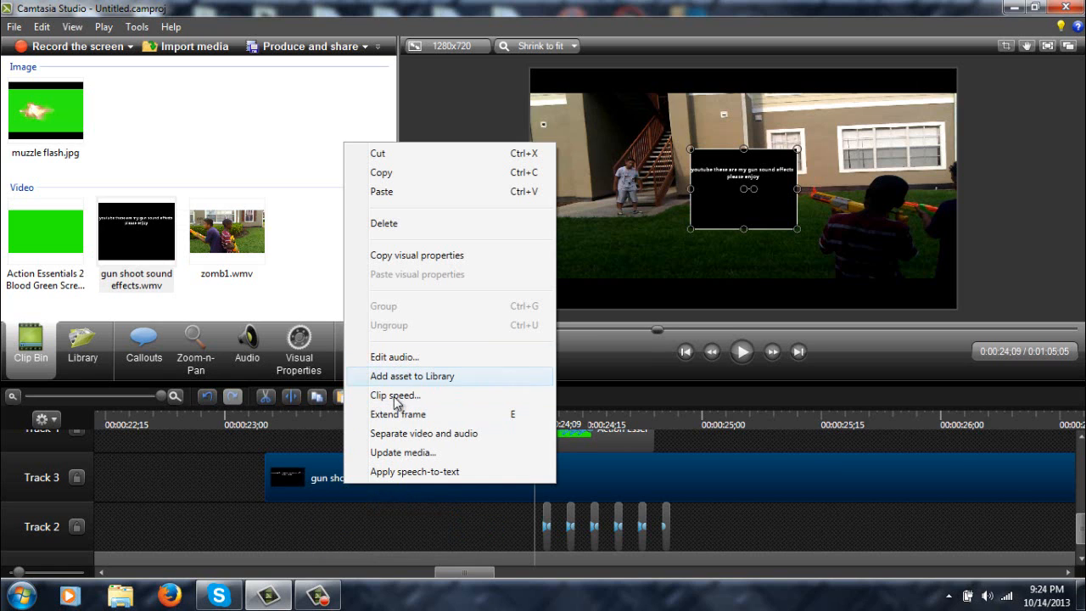
pyautogui.click(399, 433)
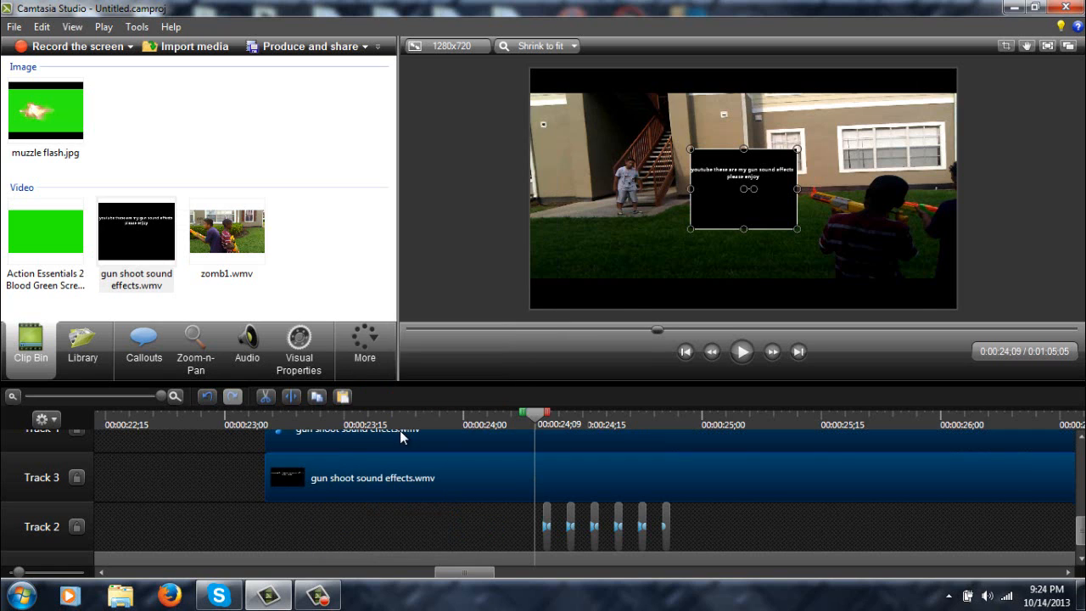
# Step: Remove Track 3 together with the video part of gun shoot sound effects.wmv, keeping only its audio
pyautogui.click(194, 470)
pyautogui.rightClick(194, 470)
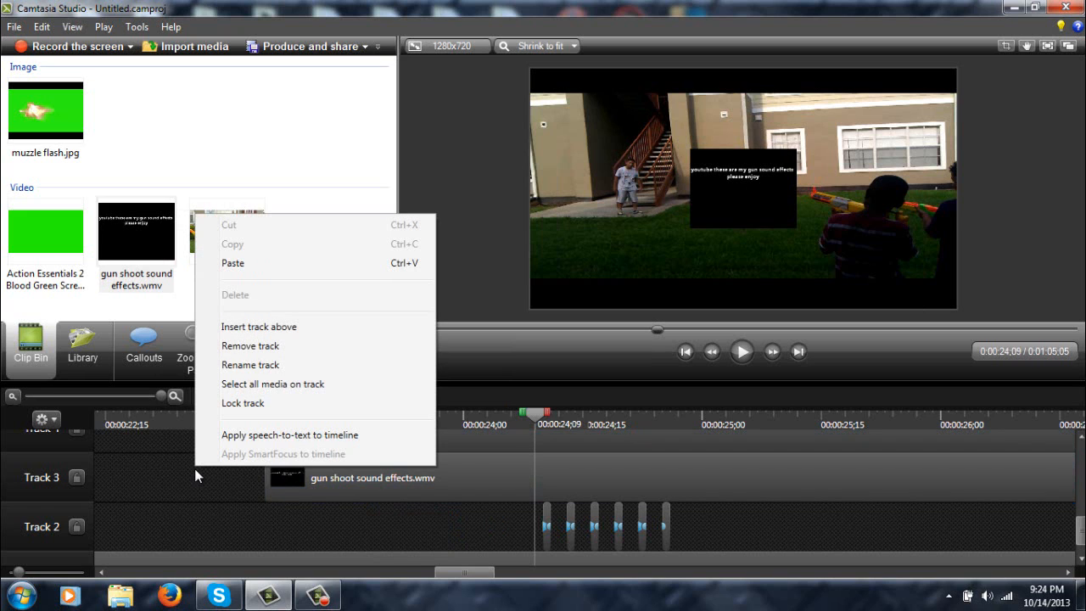
pyautogui.click(248, 346)
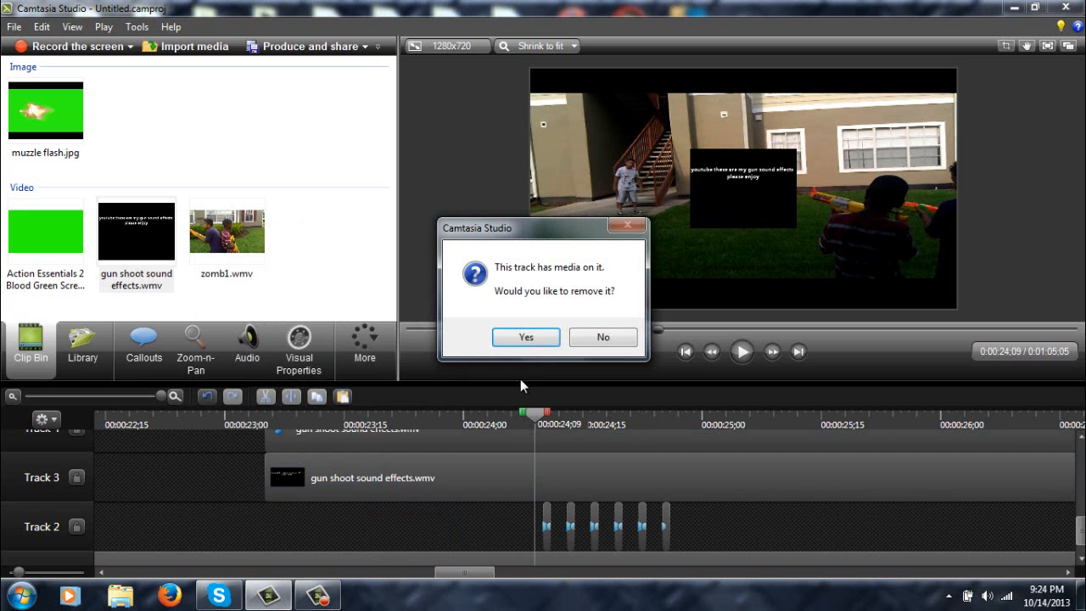
pyautogui.click(525, 338)
# Step: Slide the gun shoot sound effects audio earlier on Track 3 so it begins well before the muzzle flashes
pyautogui.click(430, 455)
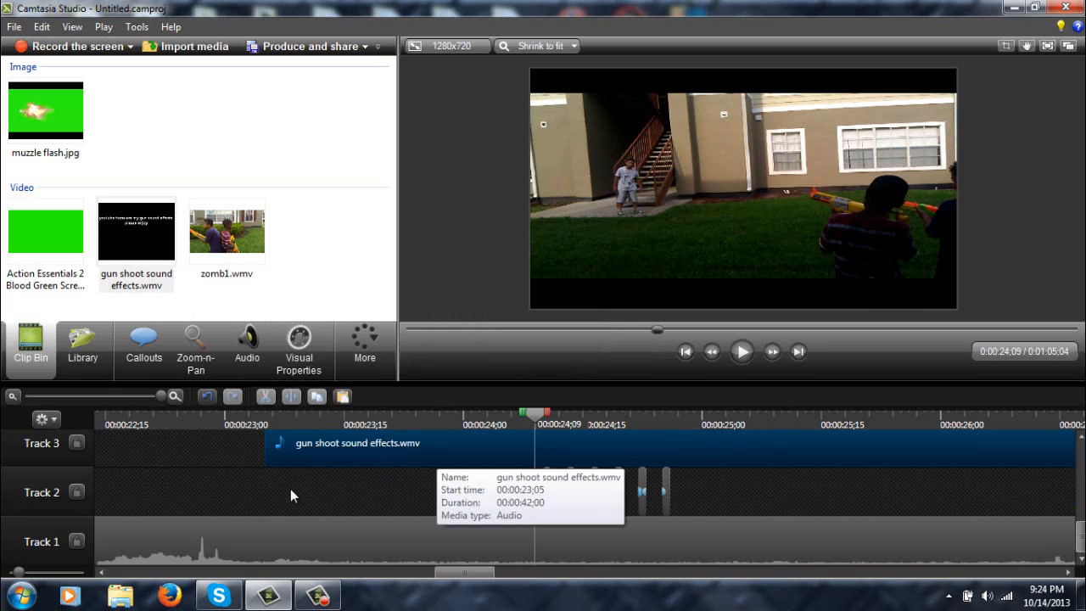
pyautogui.moveTo(244, 486); pyautogui.dragTo(157, 469)
pyautogui.moveTo(613, 443); pyautogui.dragTo(394, 469)
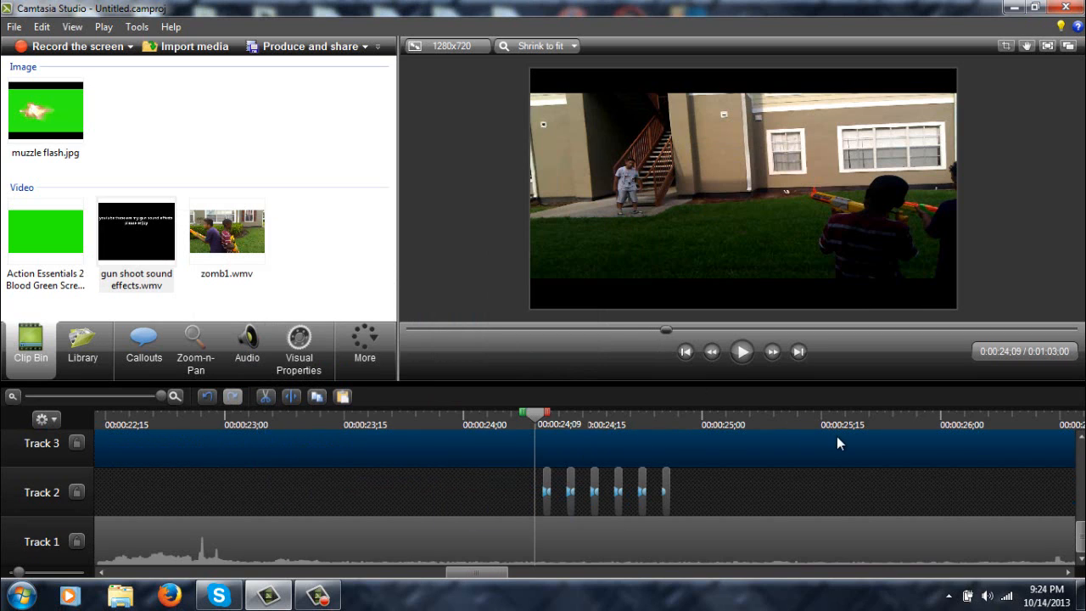
pyautogui.moveTo(738, 457); pyautogui.dragTo(339, 422)
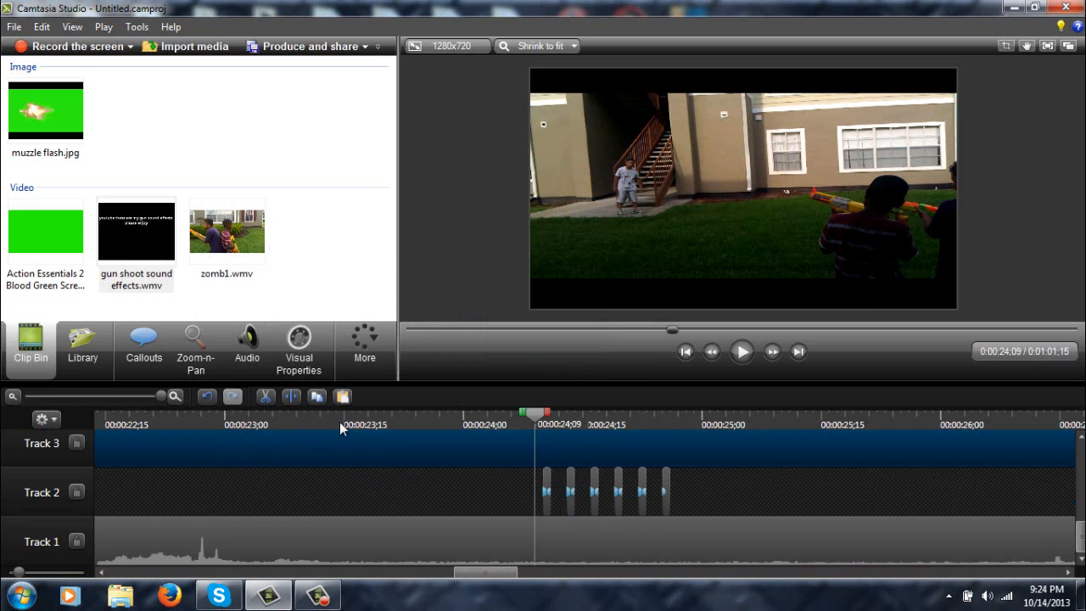
# Step: Split the gun shoot sound effects audio at 0:00:24;09 and delete the part before the cut
pyautogui.click(290, 395)
pyautogui.rightClick(322, 465)
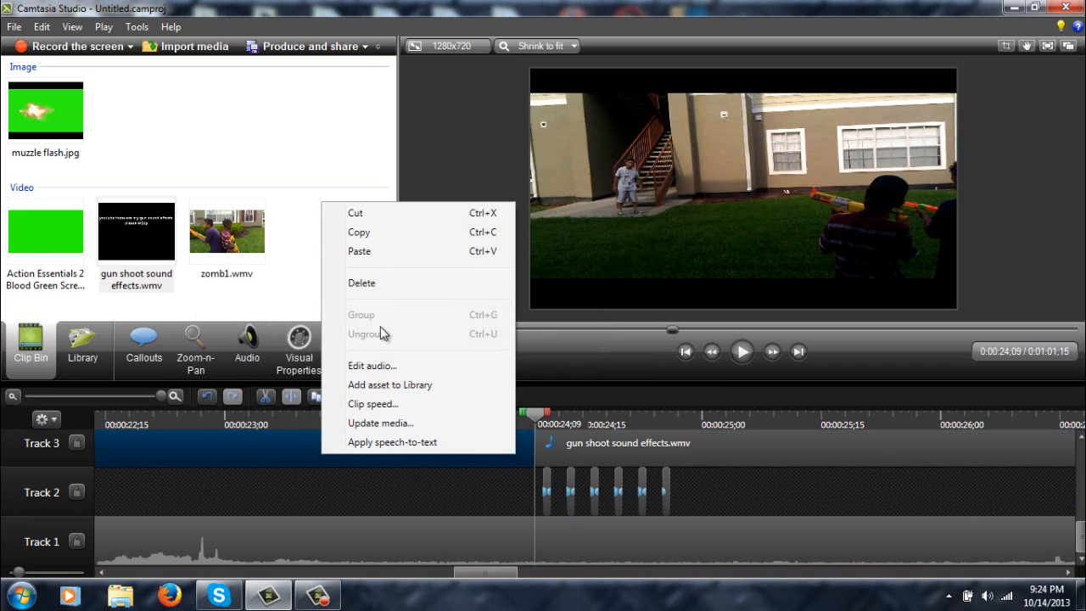
pyautogui.click(378, 290)
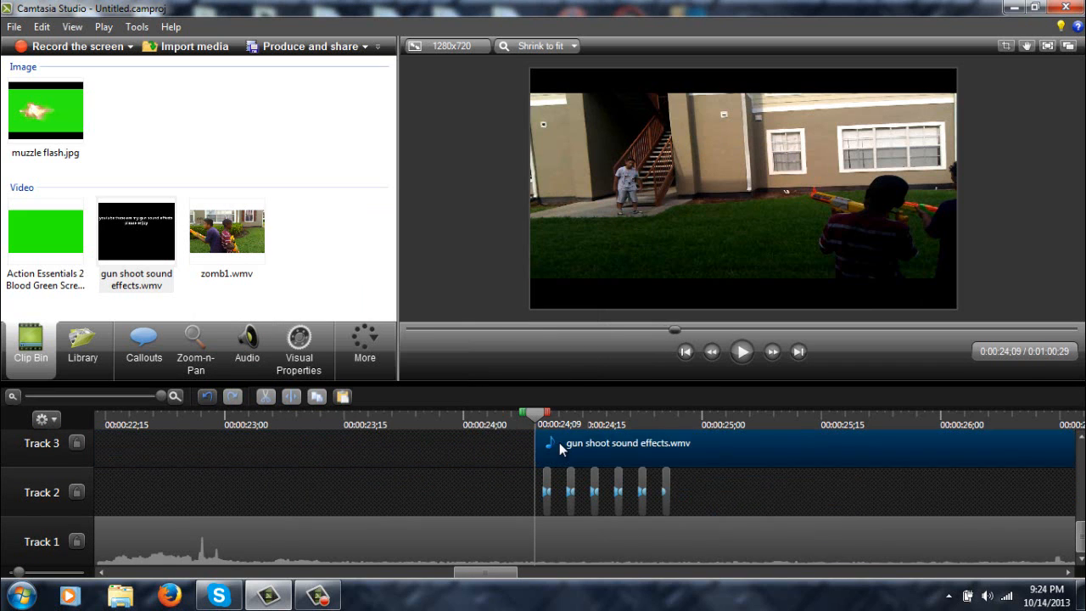
# Step: Slide the remaining gunshot audio earlier until its burst of small spikes meets the muzzle flashes, and play it from 0:00:24;09
pyautogui.moveTo(559, 442); pyautogui.dragTo(85, 466)
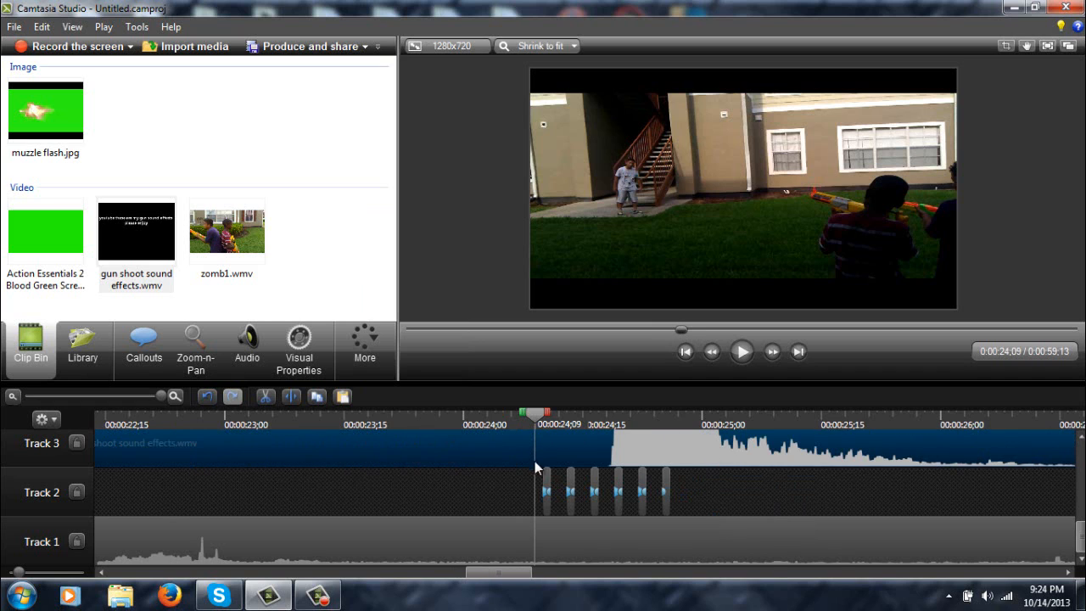
pyautogui.moveTo(532, 459); pyautogui.dragTo(218, 468)
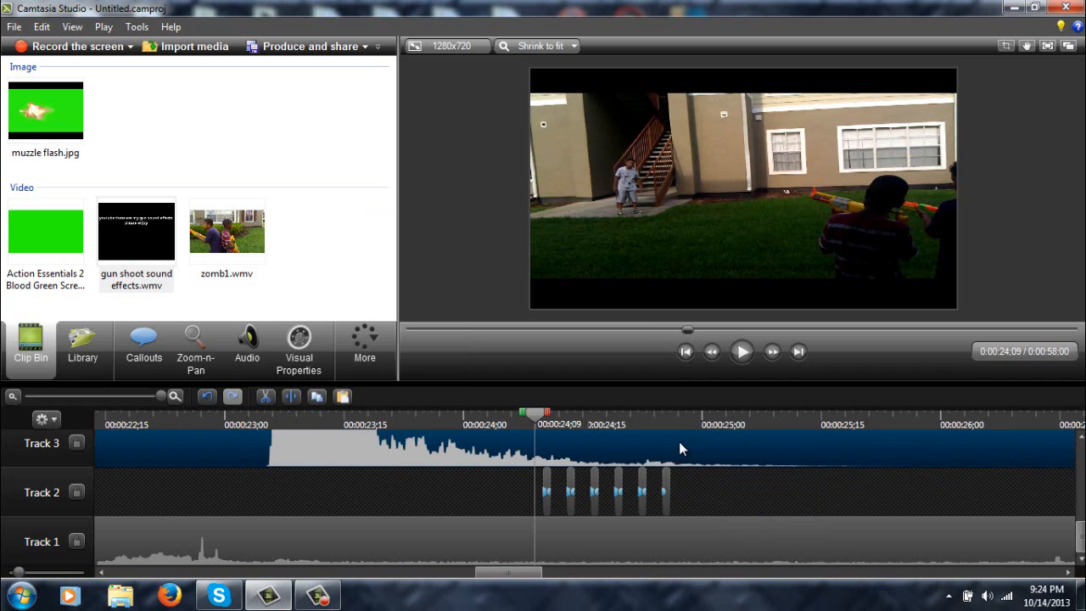
pyautogui.moveTo(679, 447); pyautogui.dragTo(448, 475)
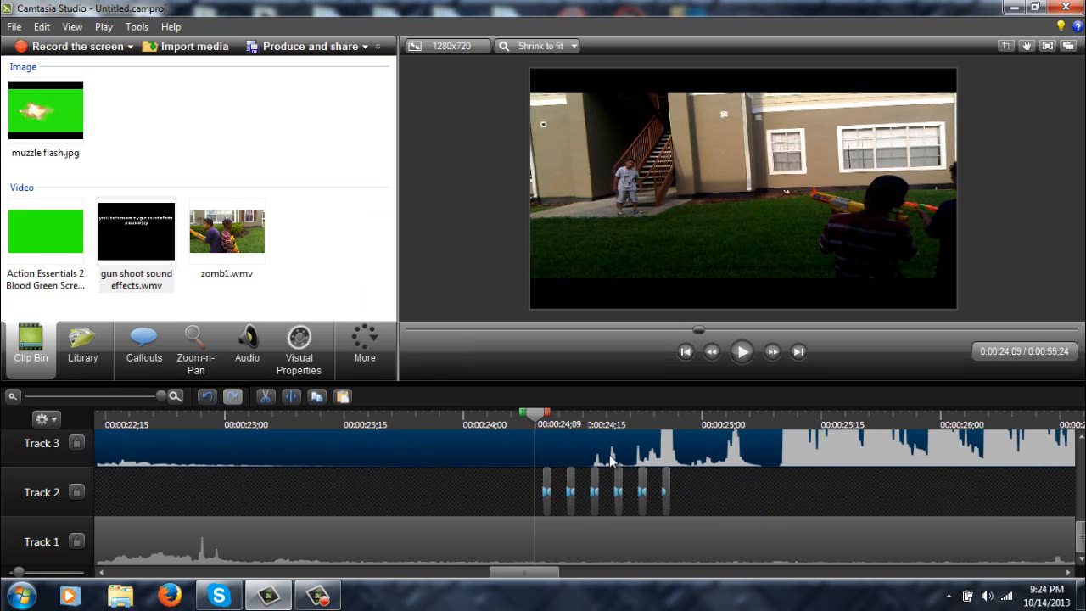
pyautogui.moveTo(564, 445); pyautogui.dragTo(554, 442)
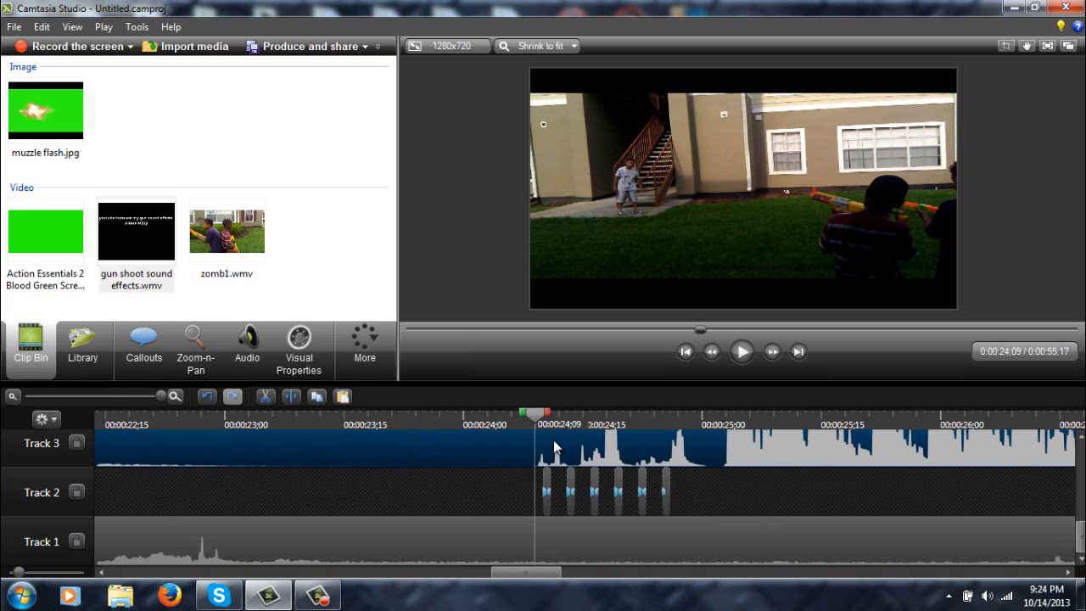
pyautogui.click(749, 359)
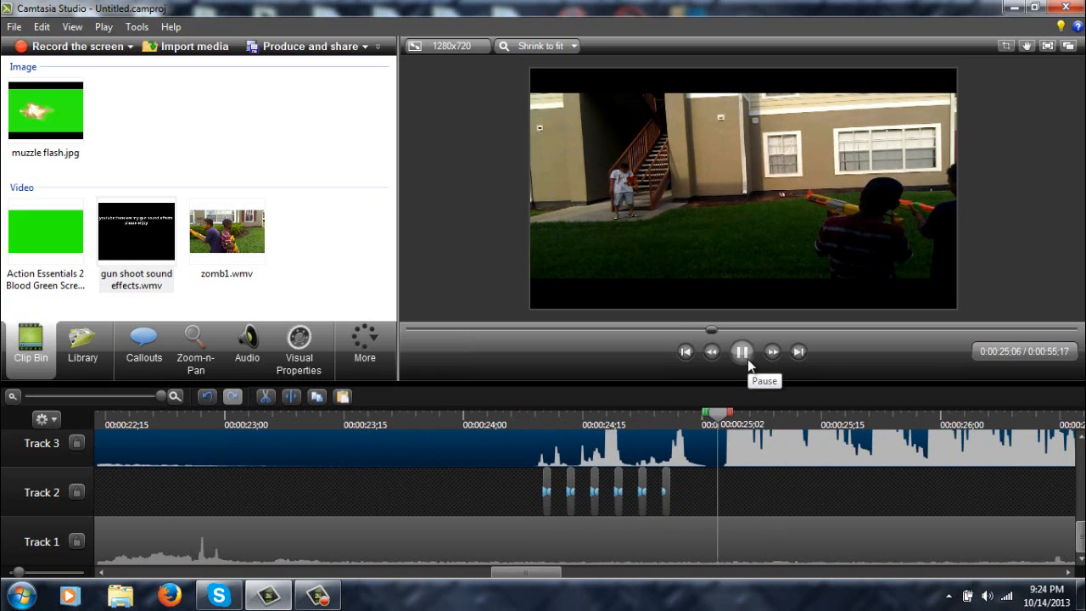
pyautogui.click(745, 355)
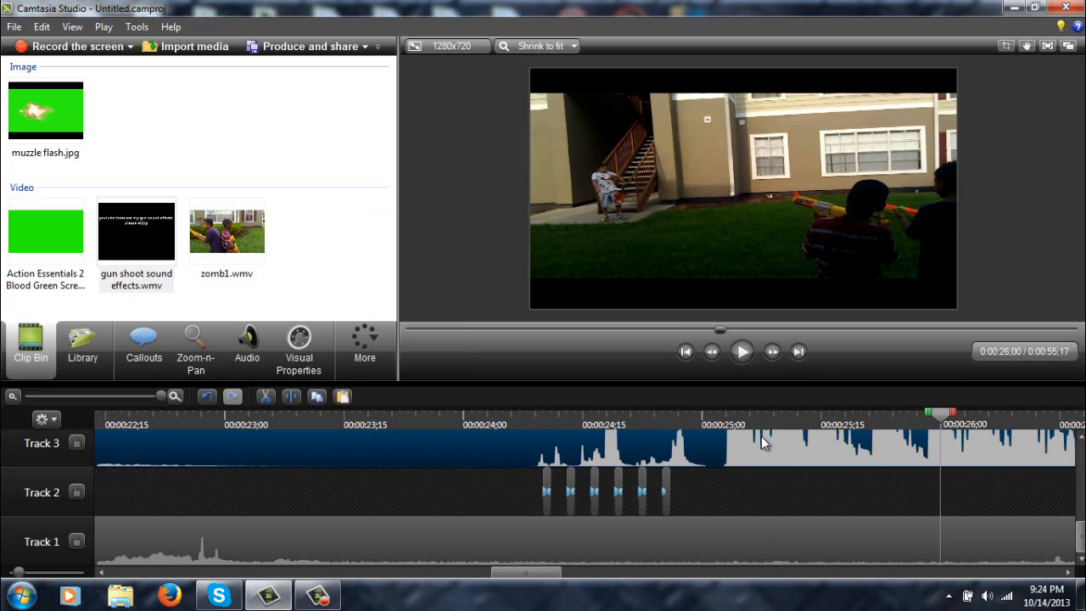
# Step: Slide the gunshot audio further earlier, playing it between moves, to bring the evenly spaced rapid-fire shots to about 0:00:29;07
pyautogui.moveTo(761, 442); pyautogui.dragTo(478, 448)
pyautogui.moveTo(942, 417); pyautogui.dragTo(934, 417)
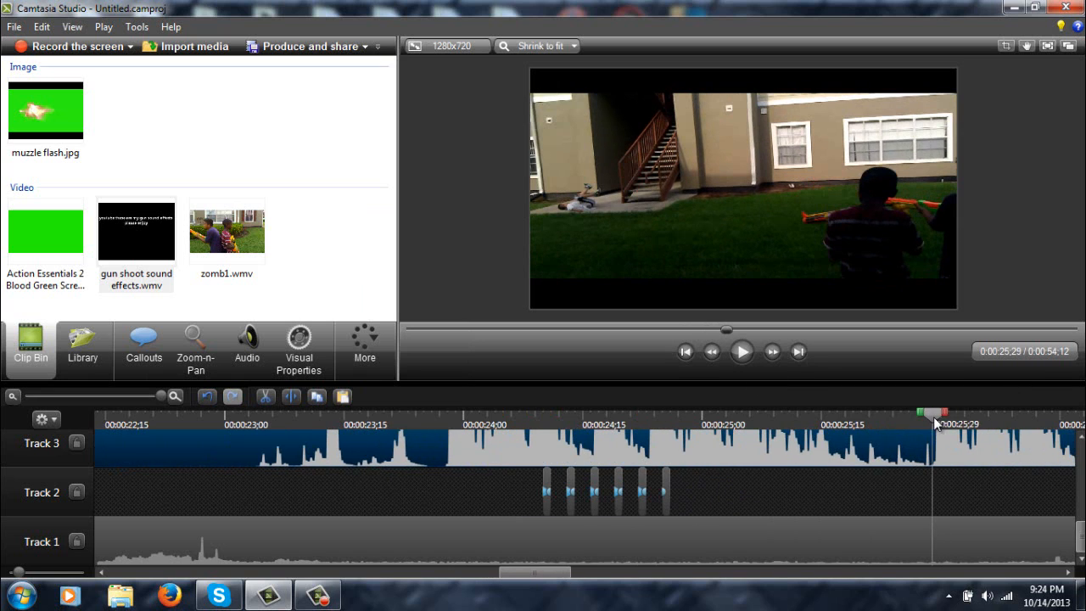
pyautogui.click(753, 355)
pyautogui.moveTo(721, 442); pyautogui.dragTo(324, 441)
pyautogui.press('space')
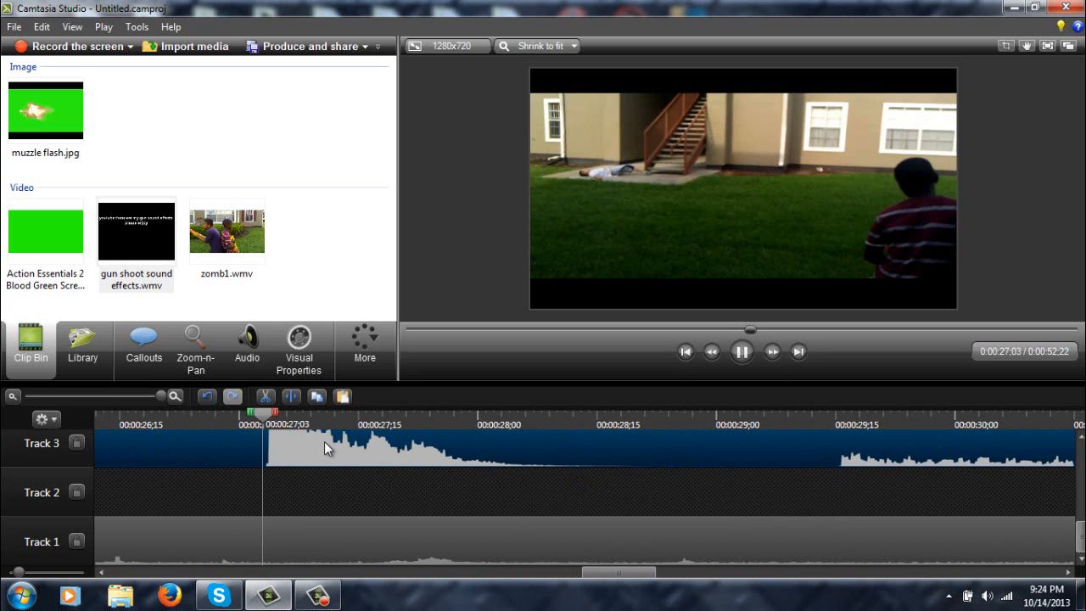
pyautogui.press('space')
pyautogui.moveTo(484, 458); pyautogui.dragTo(324, 446)
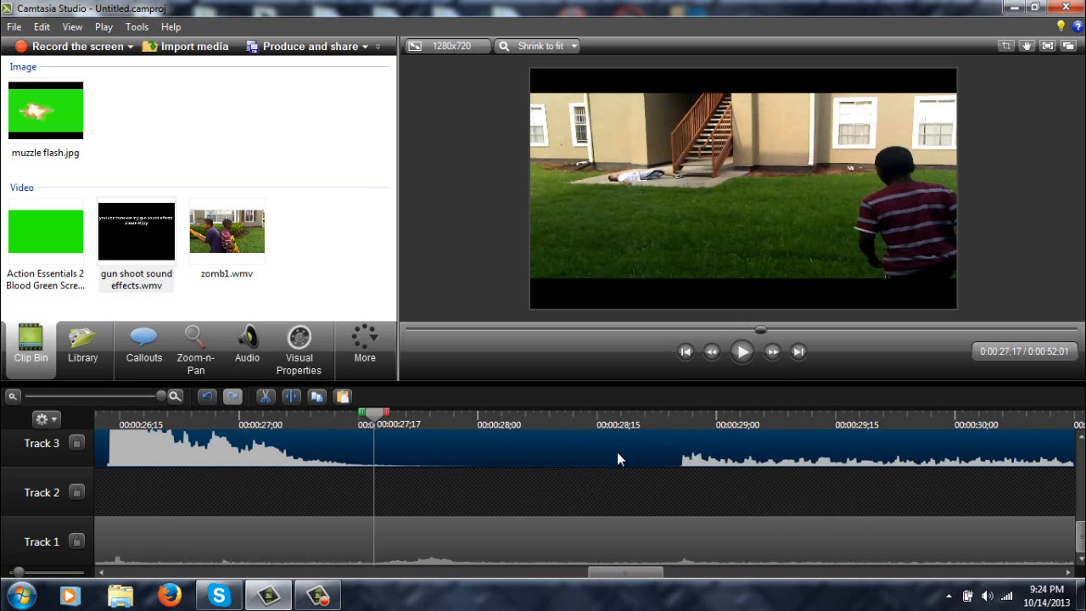
pyautogui.moveTo(617, 458); pyautogui.dragTo(405, 462)
pyautogui.press('space')
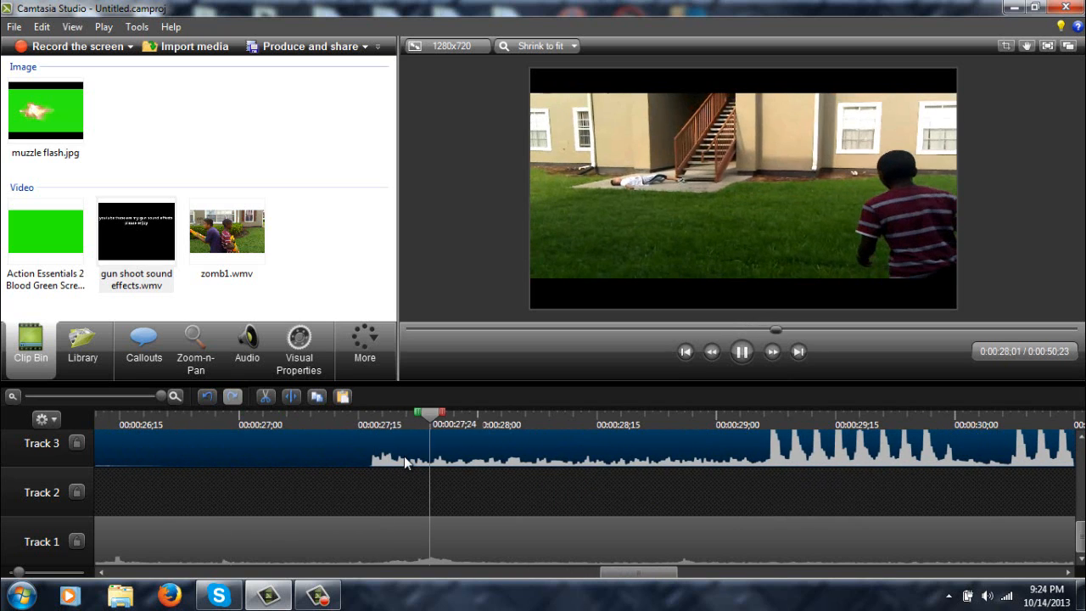
pyautogui.press('space')
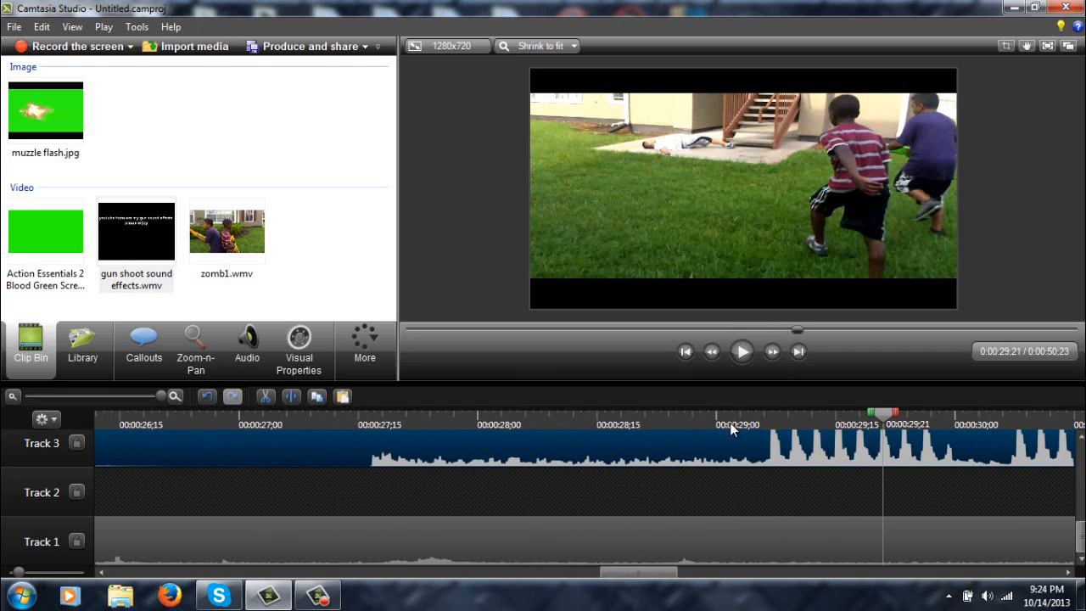
# Step: Split the gun shoot sound effects audio on Track 3 at 0:00:29;06 and delete the part before the cut
pyautogui.click(767, 424)
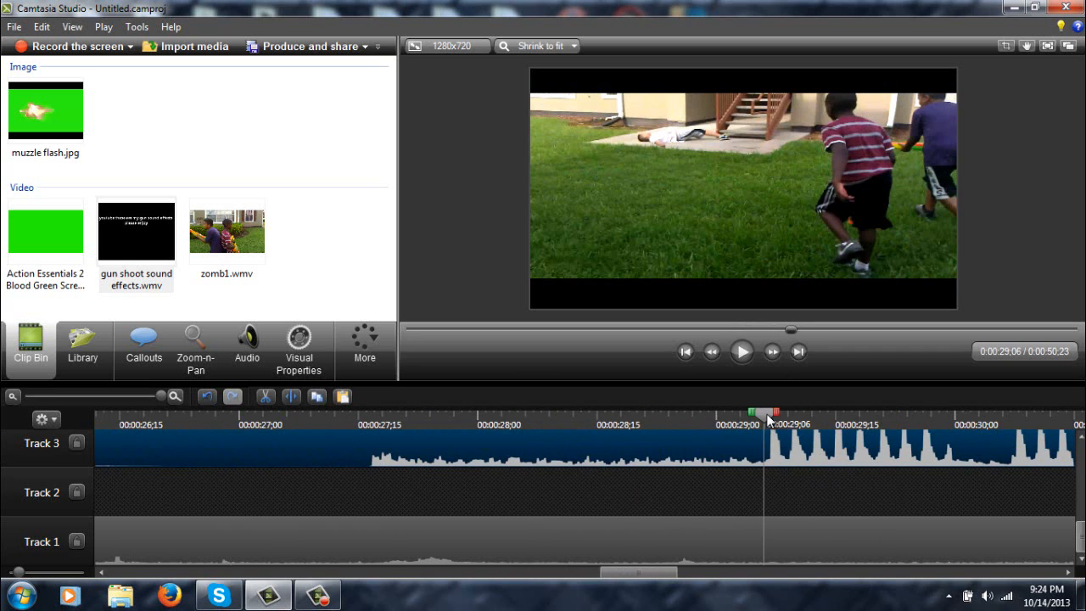
pyautogui.moveTo(769, 419); pyautogui.dragTo(773, 419)
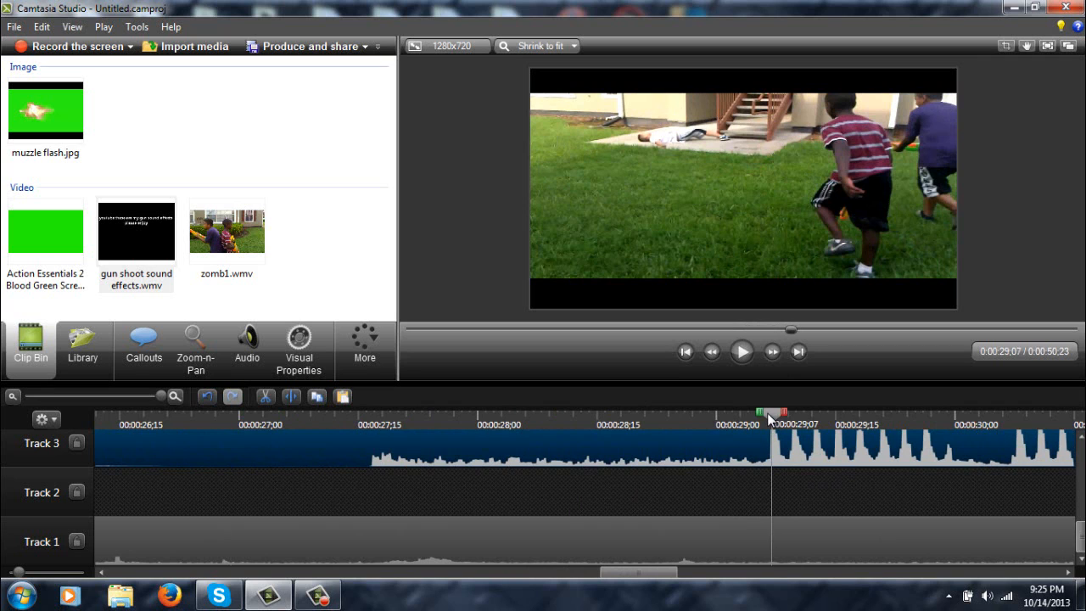
pyautogui.click(712, 351)
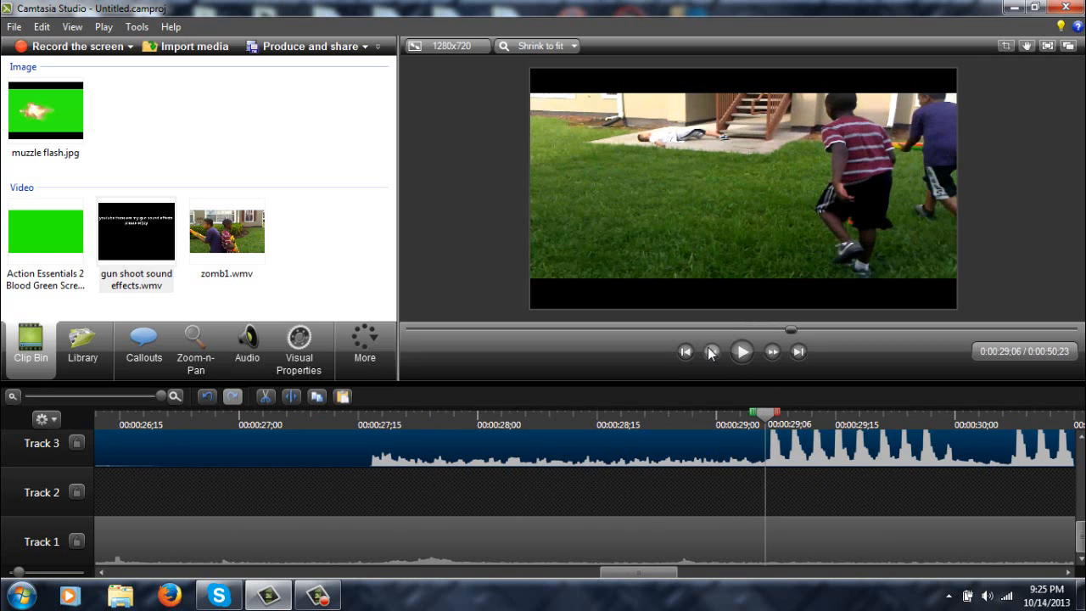
pyautogui.click(774, 352)
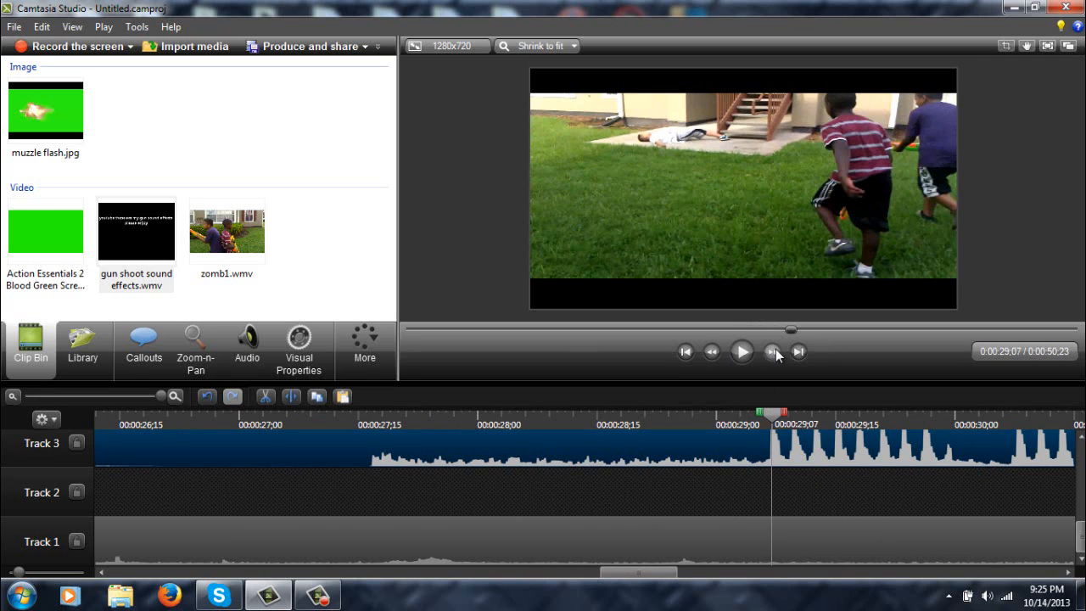
pyautogui.click(762, 416)
pyautogui.moveTo(763, 416); pyautogui.dragTo(764, 416)
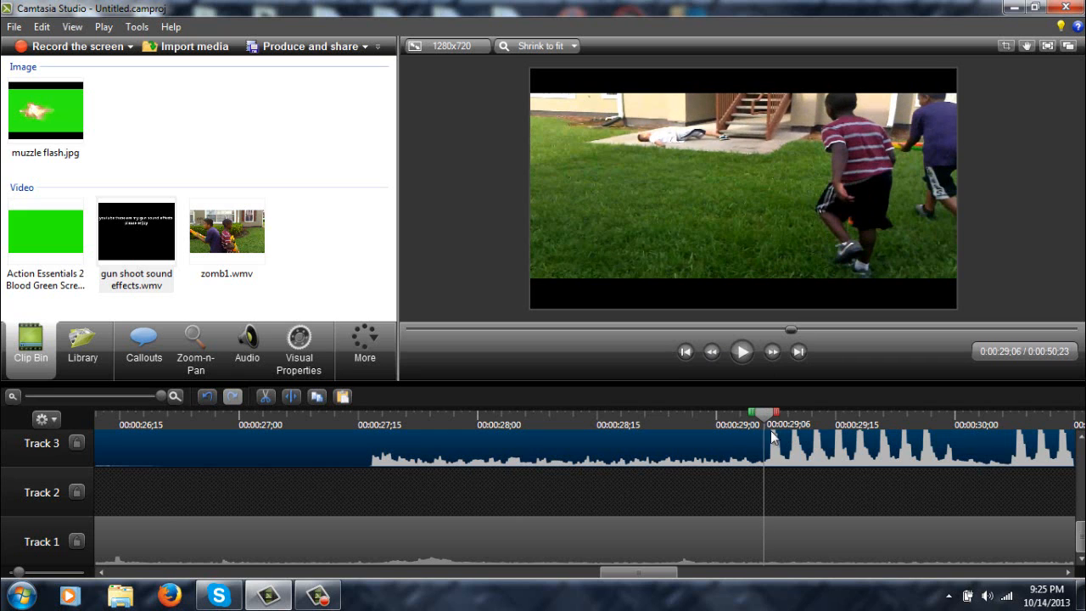
pyautogui.rightClick(315, 450)
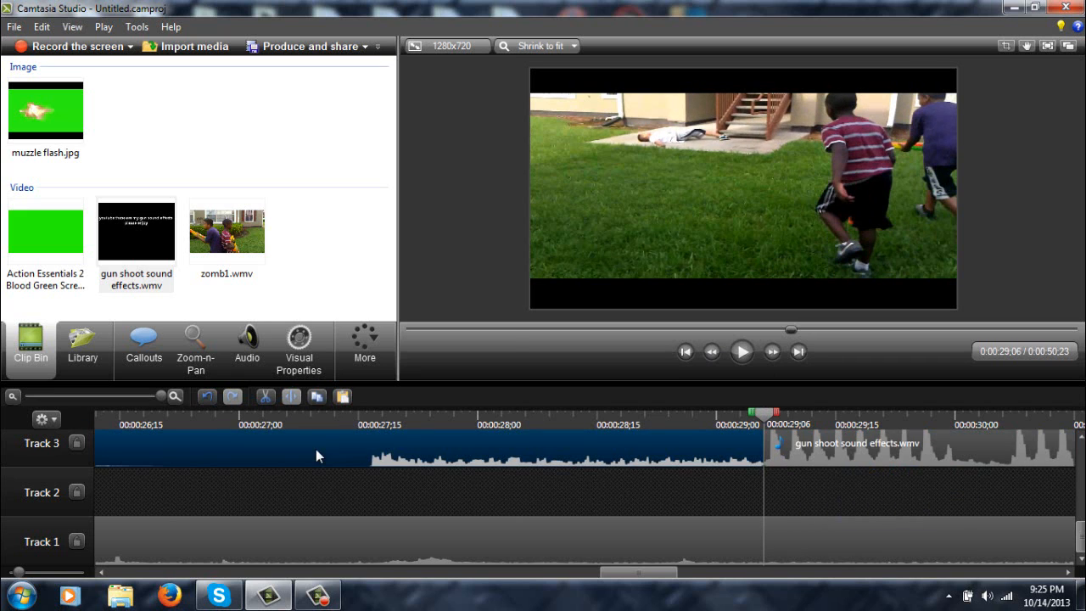
pyautogui.click(382, 273)
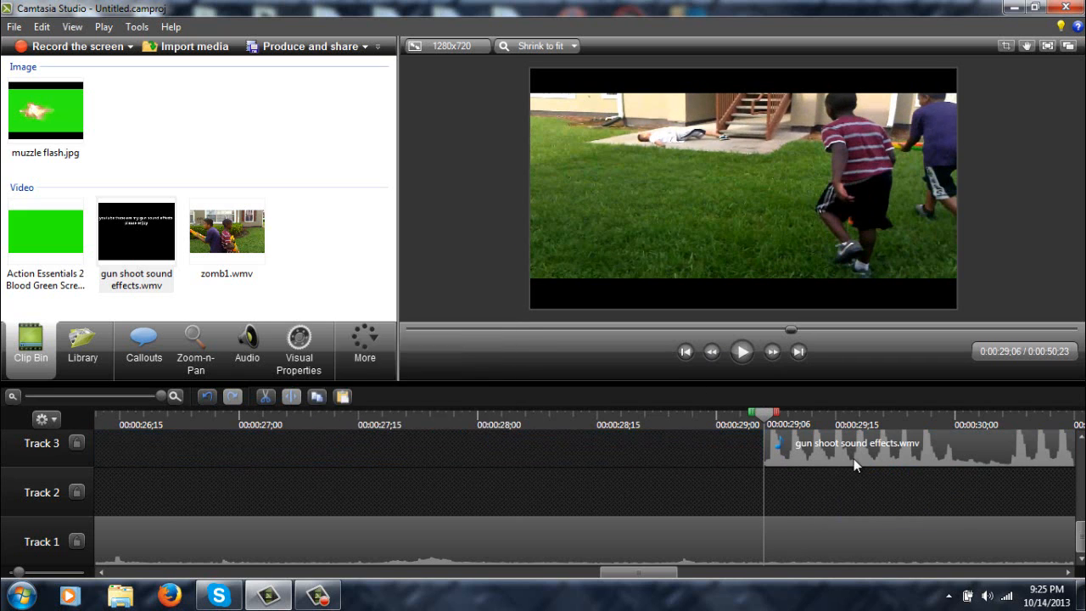
# Step: Slide the remaining gunshot audio earlier on Track 3 so it starts with the first muzzle flash at 0:00:24;10
pyautogui.moveTo(853, 461); pyautogui.dragTo(198, 467)
pyautogui.moveTo(683, 579); pyautogui.dragTo(640, 581)
pyautogui.moveTo(594, 444); pyautogui.dragTo(294, 453)
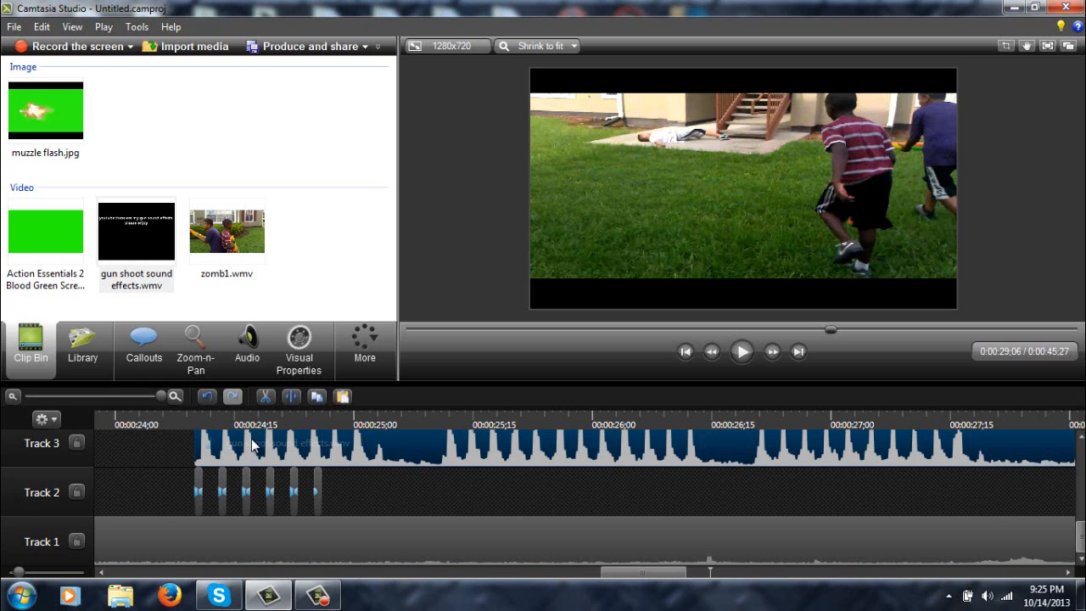
# Step: Split the gunshot audio just past the last muzzle flash at 0:00:24;27 and delete the part after the cut
pyautogui.click(255, 342)
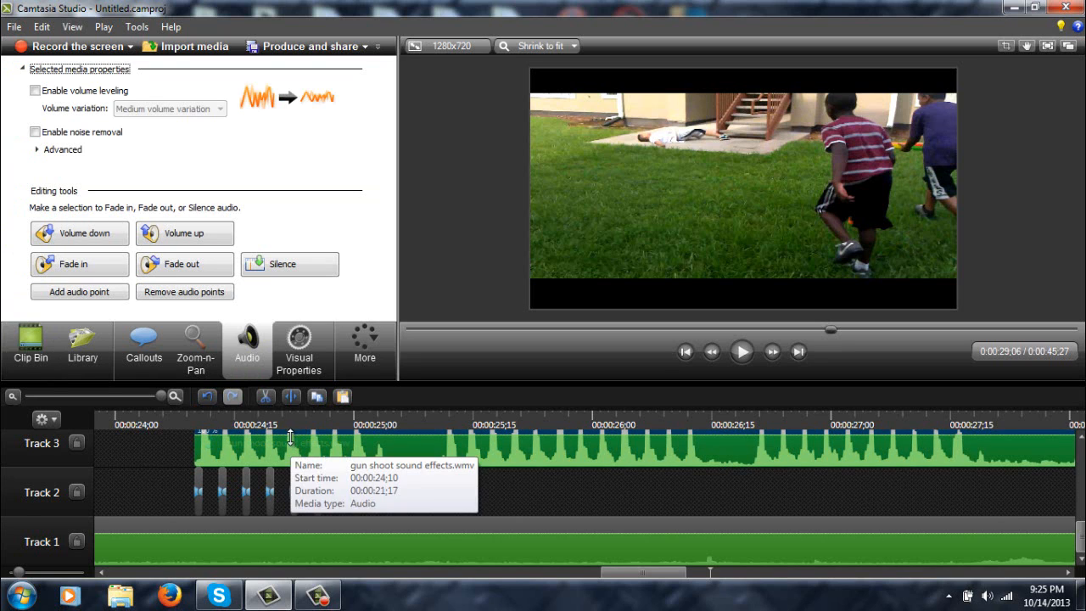
pyautogui.click(393, 418)
pyautogui.moveTo(395, 420); pyautogui.dragTo(333, 417)
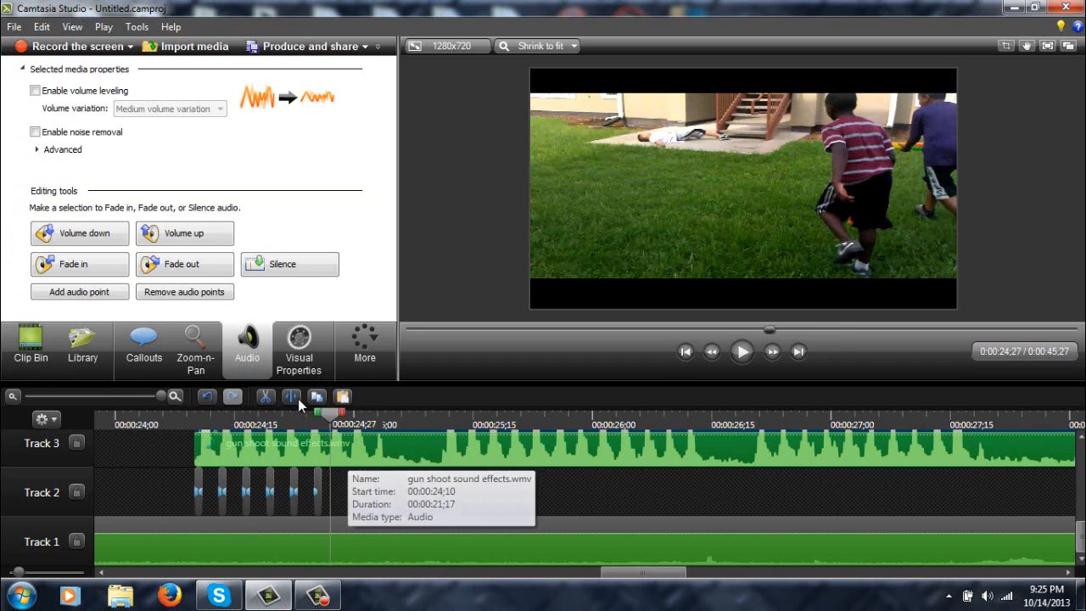
pyautogui.click(296, 398)
pyautogui.click(395, 448)
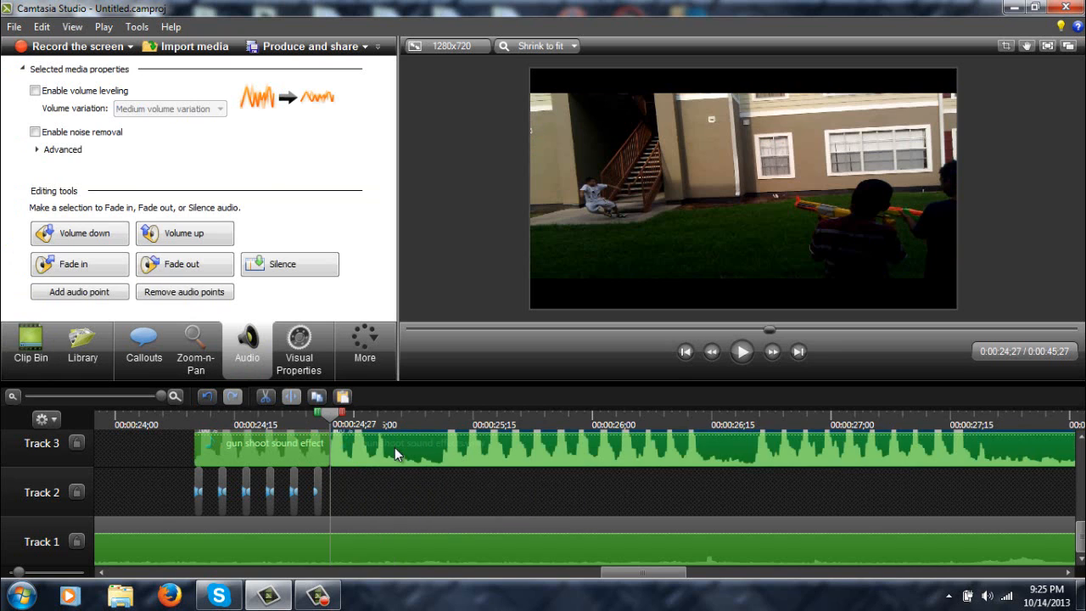
pyautogui.rightClick(395, 447)
pyautogui.click(461, 243)
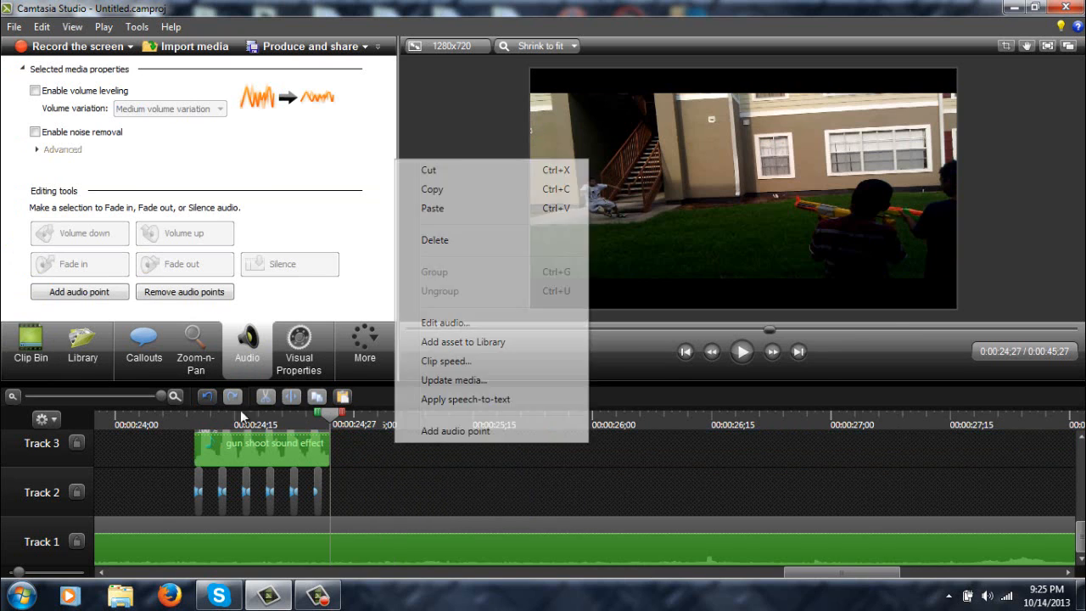
# Step: Play the trimmed gunshots with the muzzle flashes from 0:00:24;10, and return the playhead to the timeline's start
pyautogui.click(194, 420)
pyautogui.press('space')
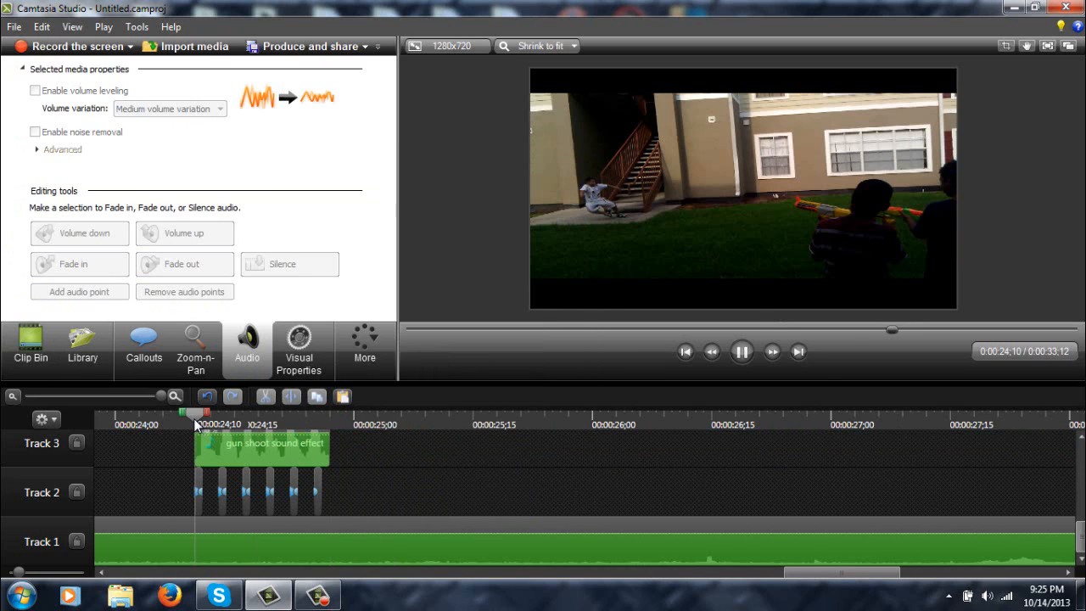
pyautogui.click(31, 348)
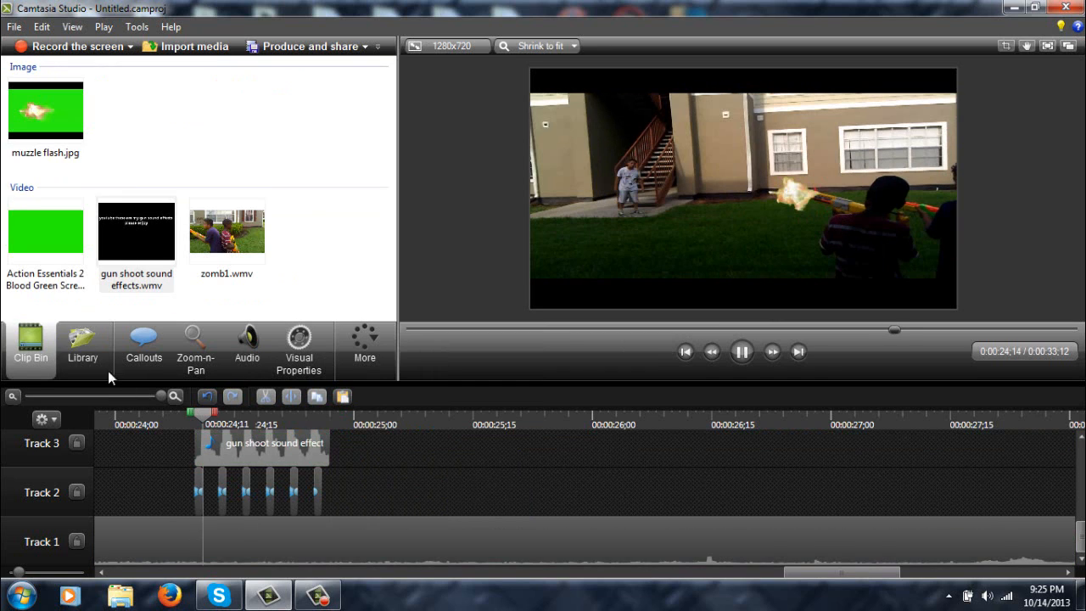
pyautogui.click(185, 413)
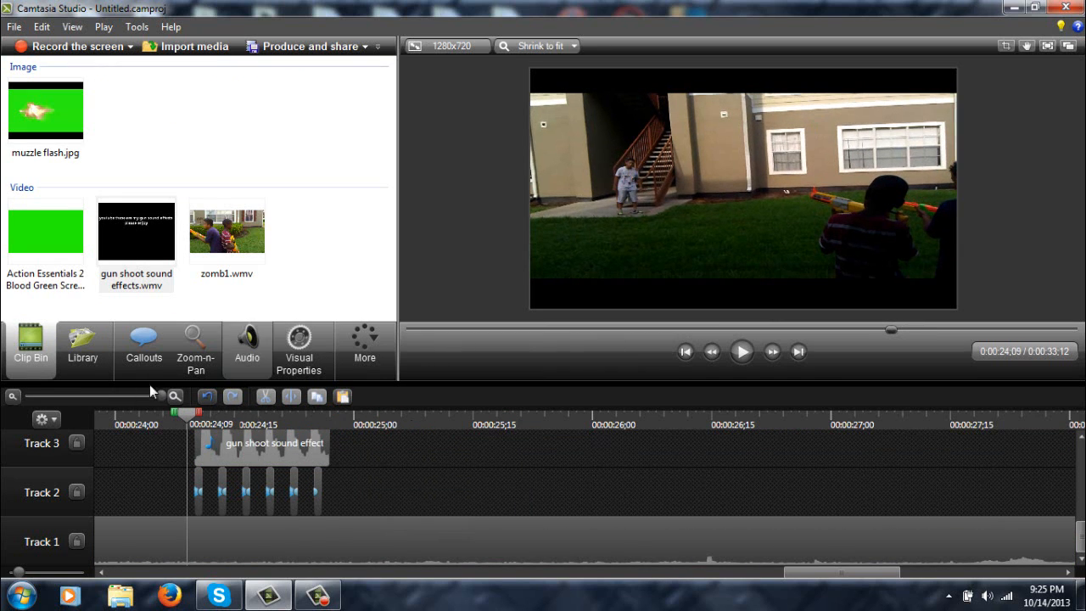
pyautogui.click(81, 395)
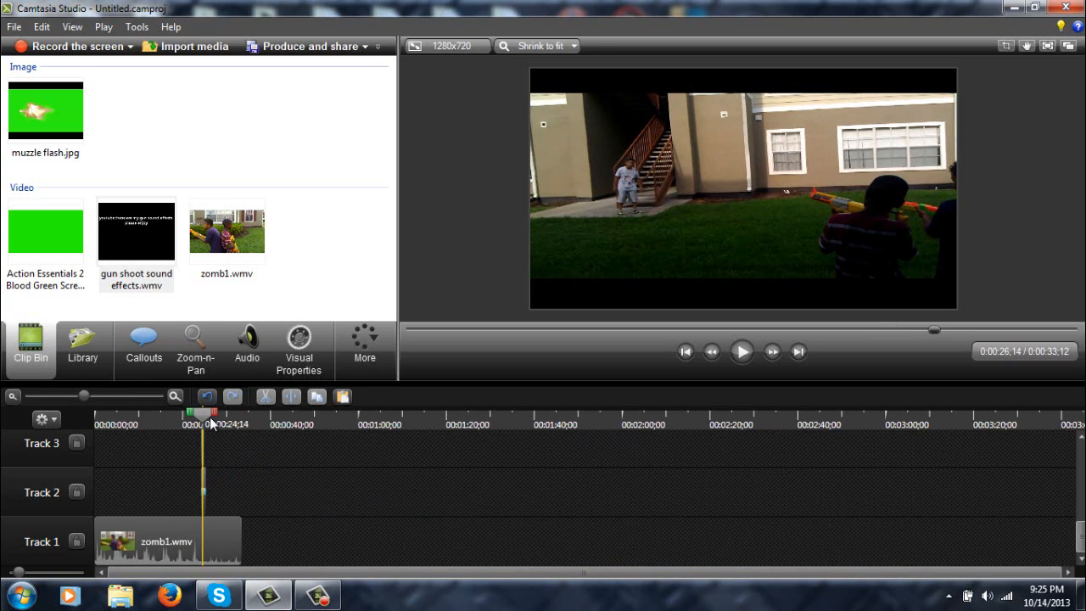
pyautogui.moveTo(209, 416); pyautogui.dragTo(226, 426)
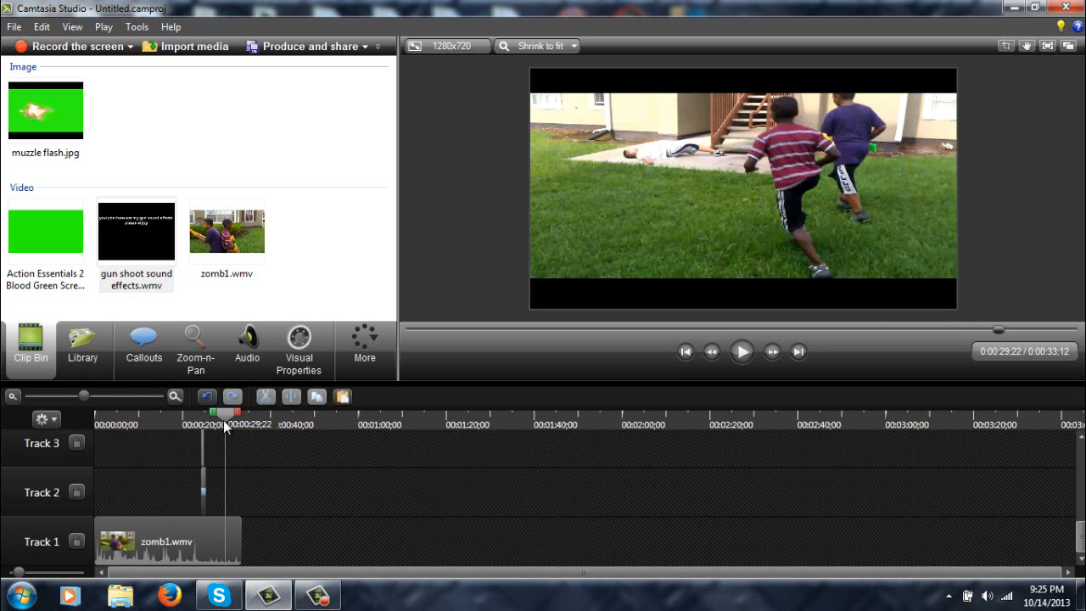
pyautogui.moveTo(226, 420); pyautogui.dragTo(95, 422)
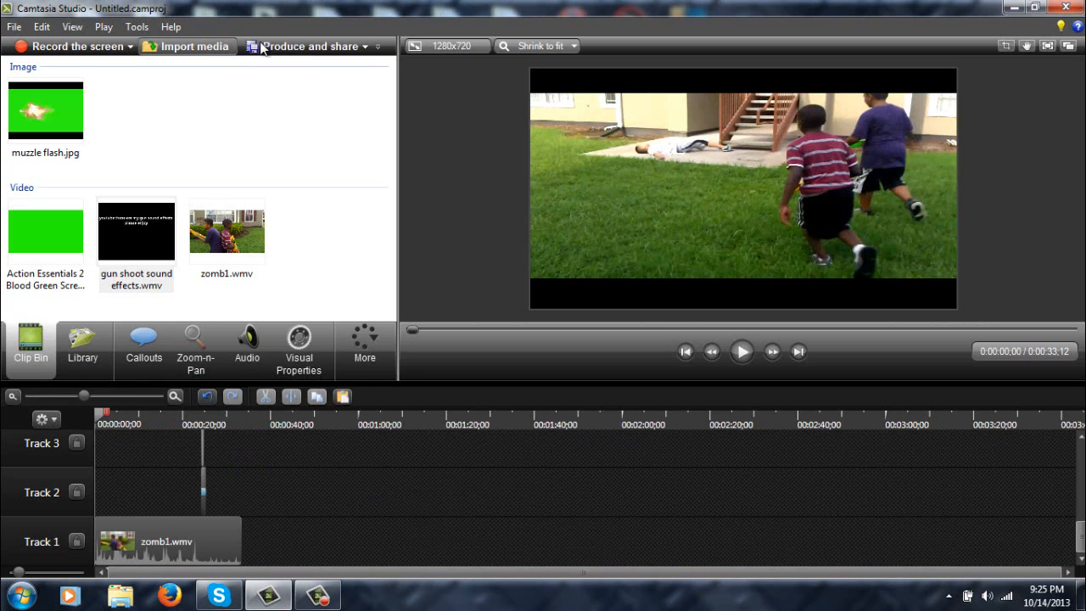
# Step: Start producing the video with custom production settings in WMV format, keeping the default settings up to the video options
pyautogui.click(286, 46)
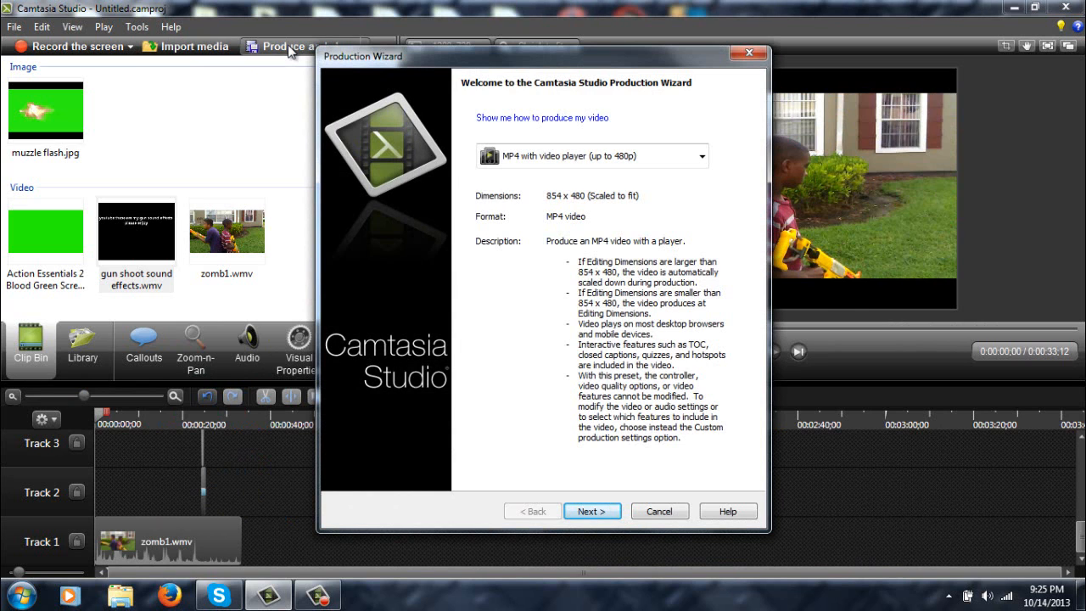
pyautogui.click(651, 157)
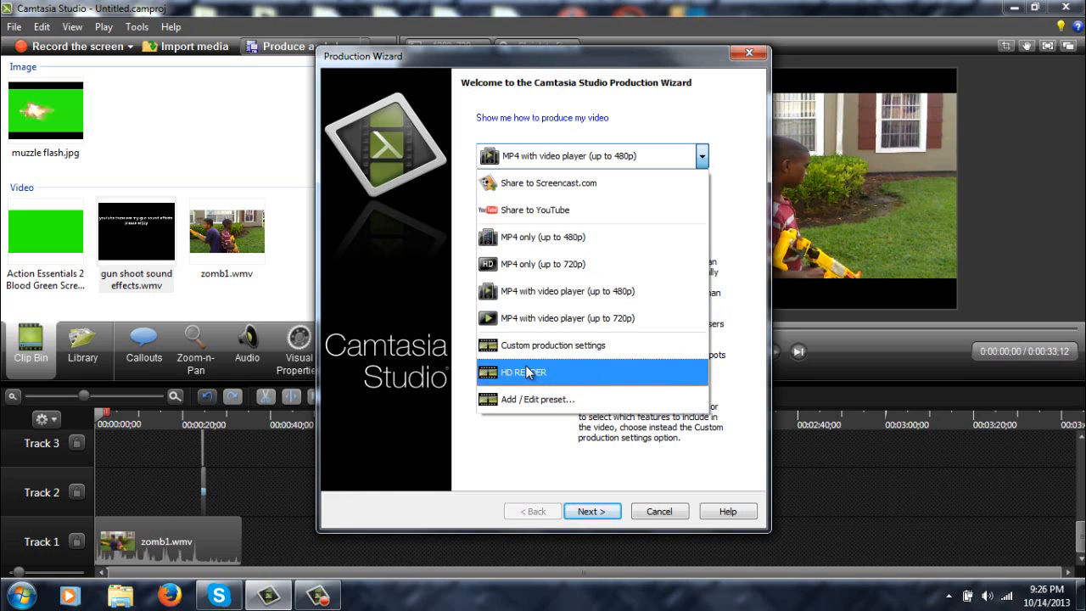
pyautogui.click(531, 346)
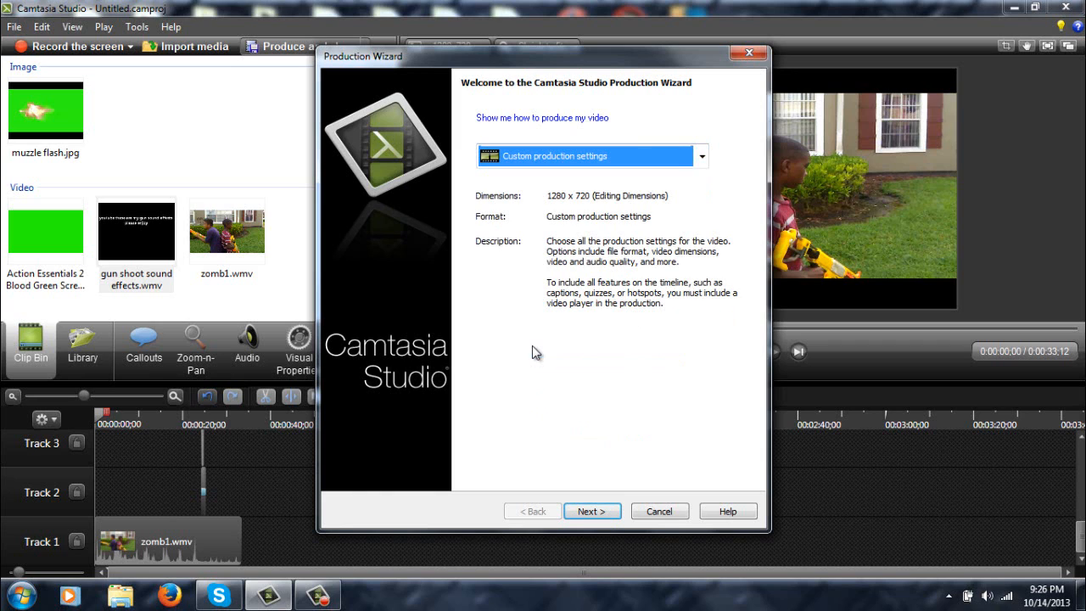
pyautogui.click(608, 512)
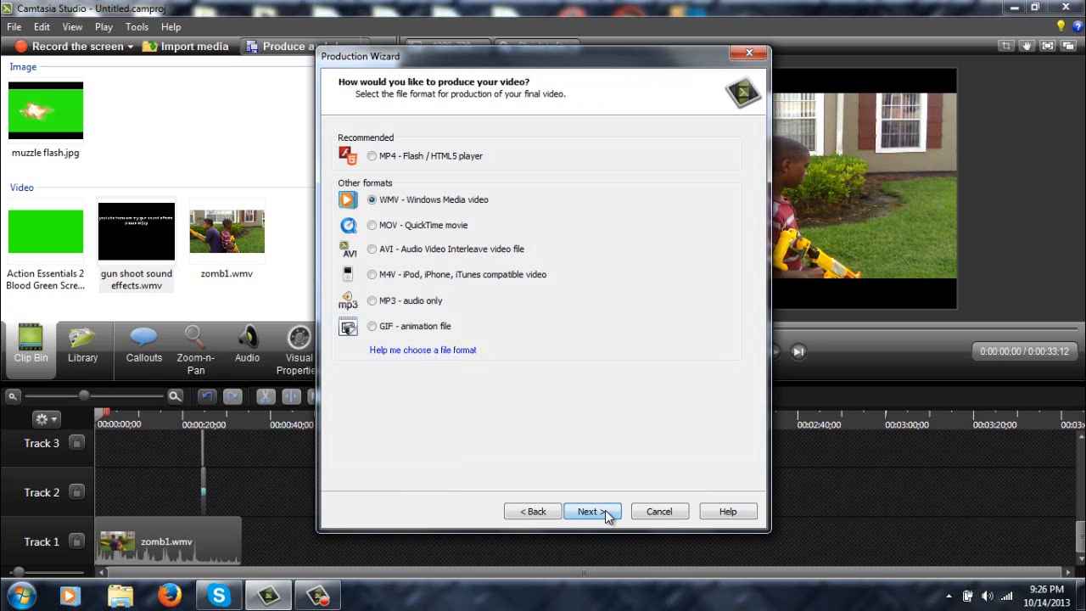
pyautogui.click(372, 201)
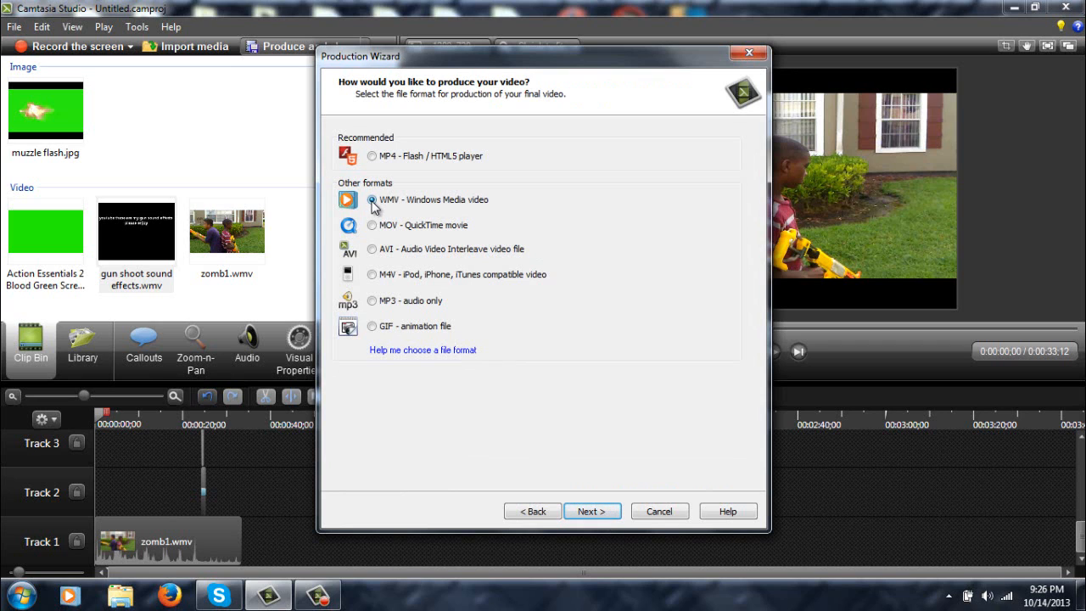
pyautogui.click(592, 513)
pyautogui.click(591, 512)
pyautogui.click(591, 513)
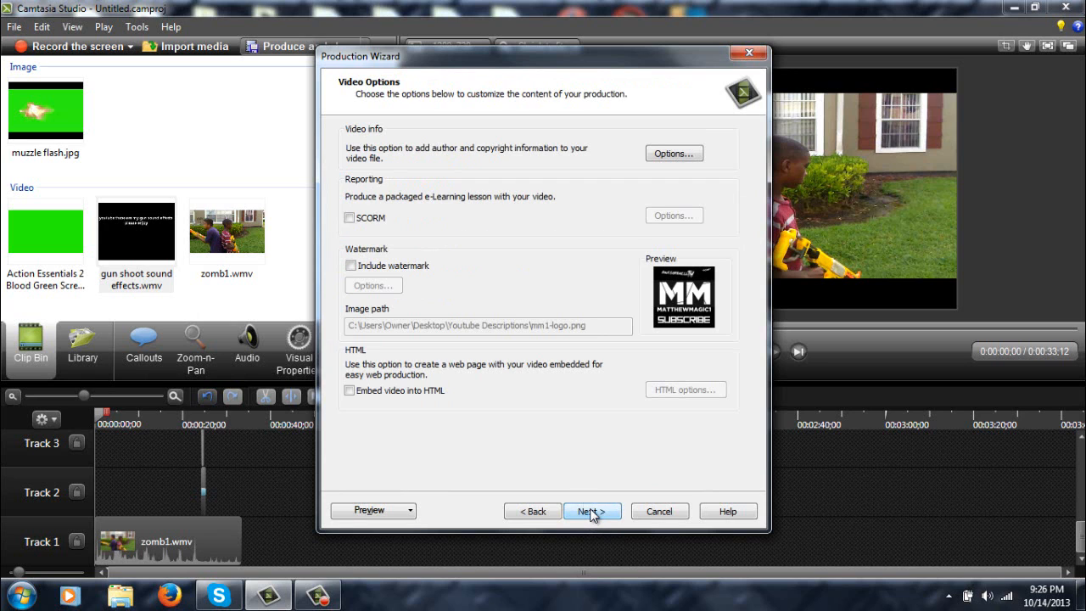
# Step: Examine the watermark's image, effects, scaling and position options, and leave the watermark out of the production
pyautogui.click(352, 266)
pyautogui.click(352, 266)
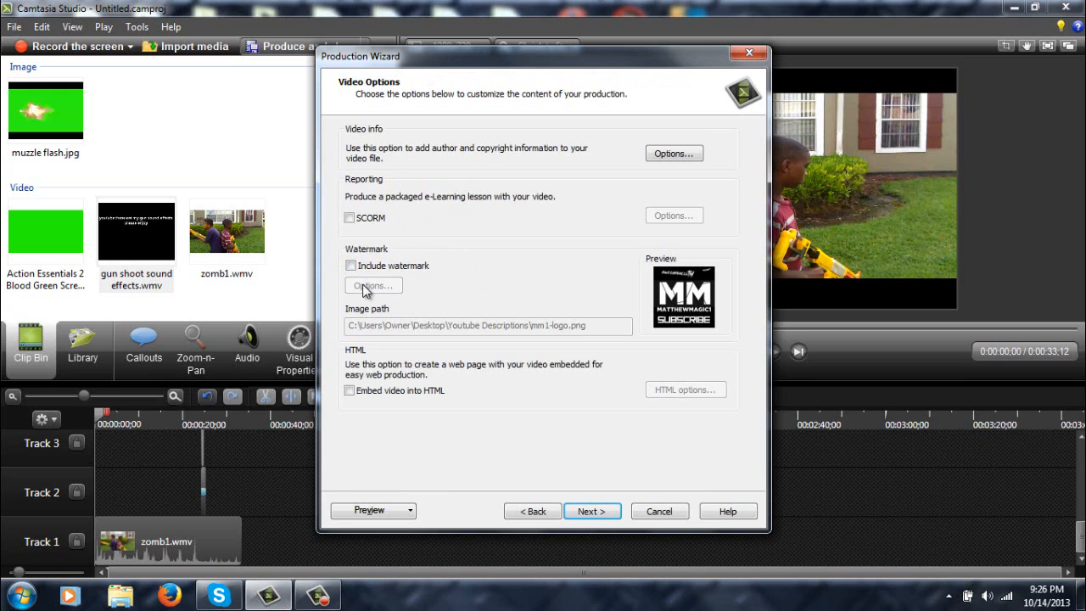
pyautogui.click(351, 266)
pyautogui.click(370, 285)
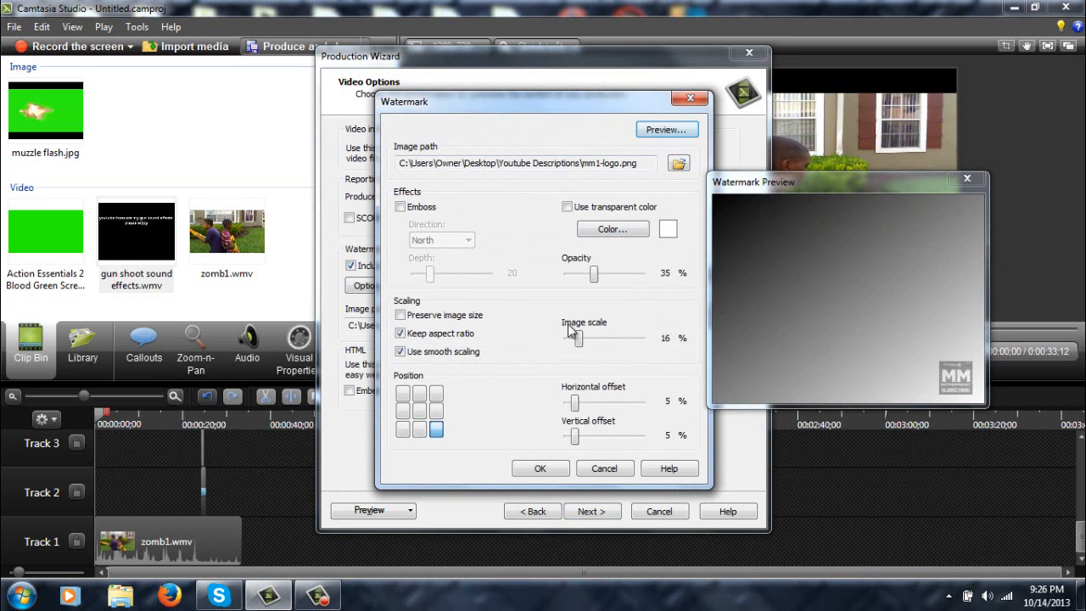
pyautogui.click(690, 98)
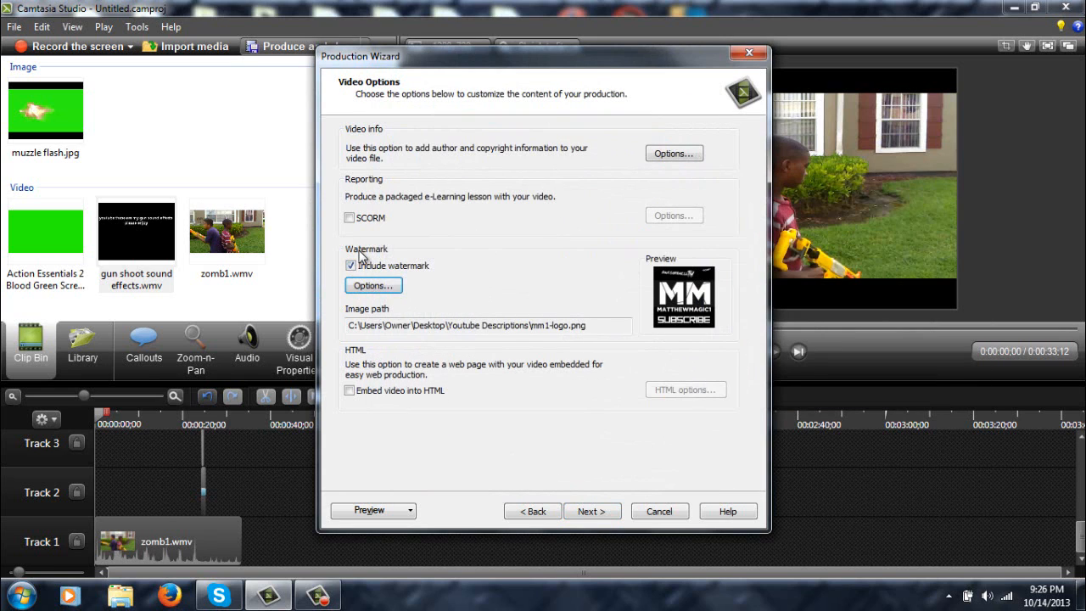
pyautogui.click(351, 266)
# Step: Name the production RAPID FIRE, save it in the Tutorials folder on the Desktop, and start rendering
pyautogui.click(591, 511)
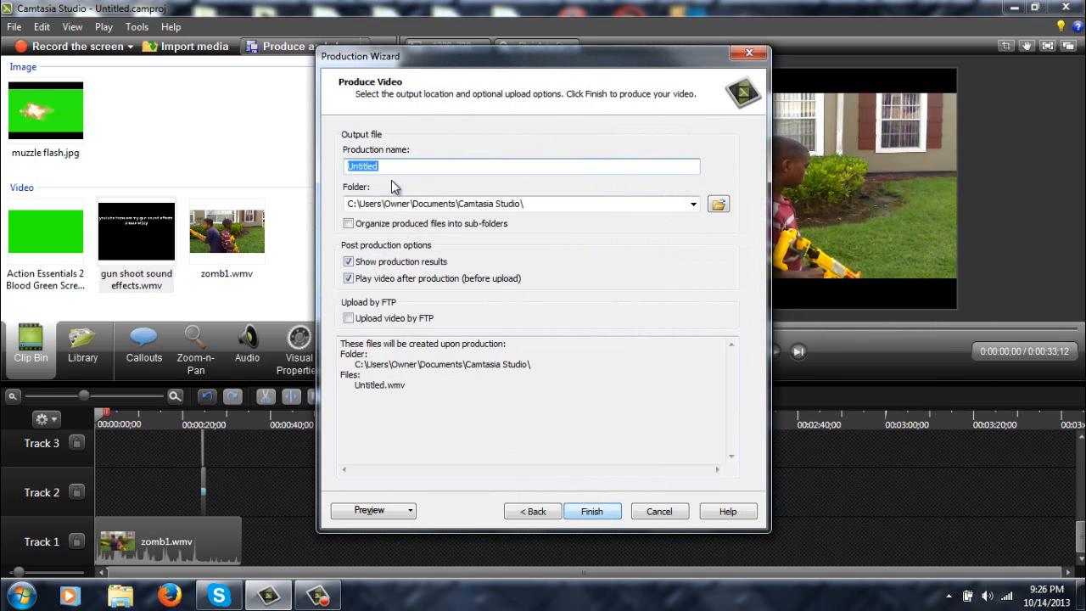
pyautogui.click(719, 204)
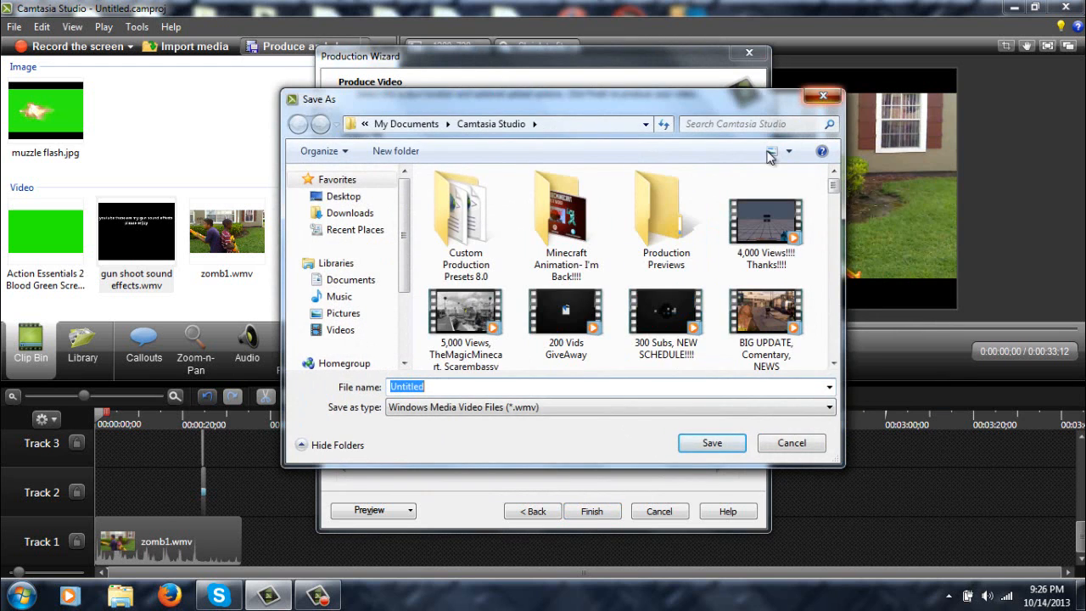
pyautogui.press('Escape')
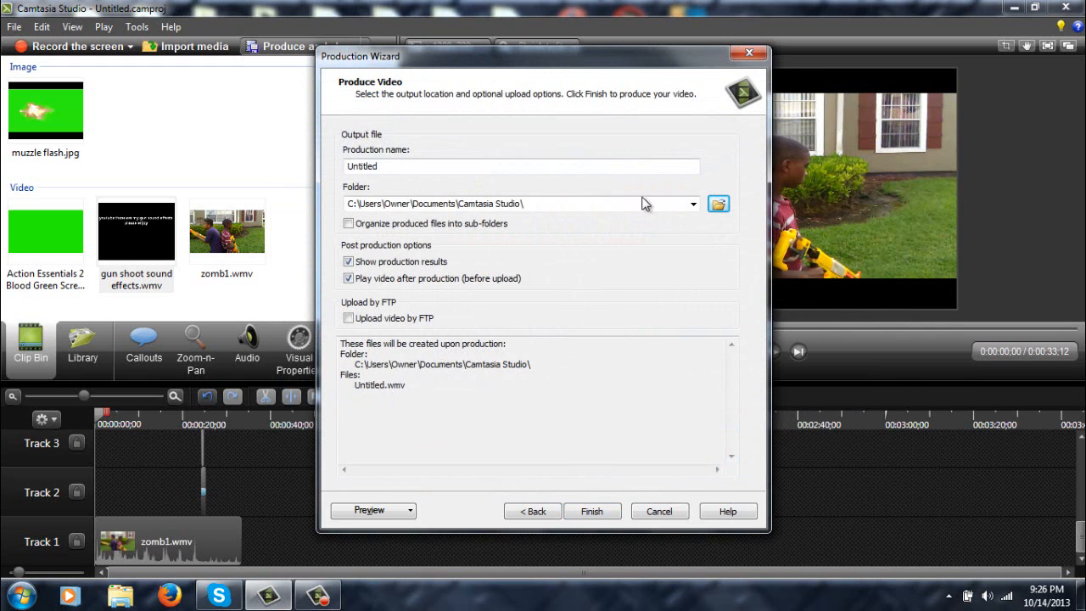
pyautogui.click(719, 206)
pyautogui.click(383, 200)
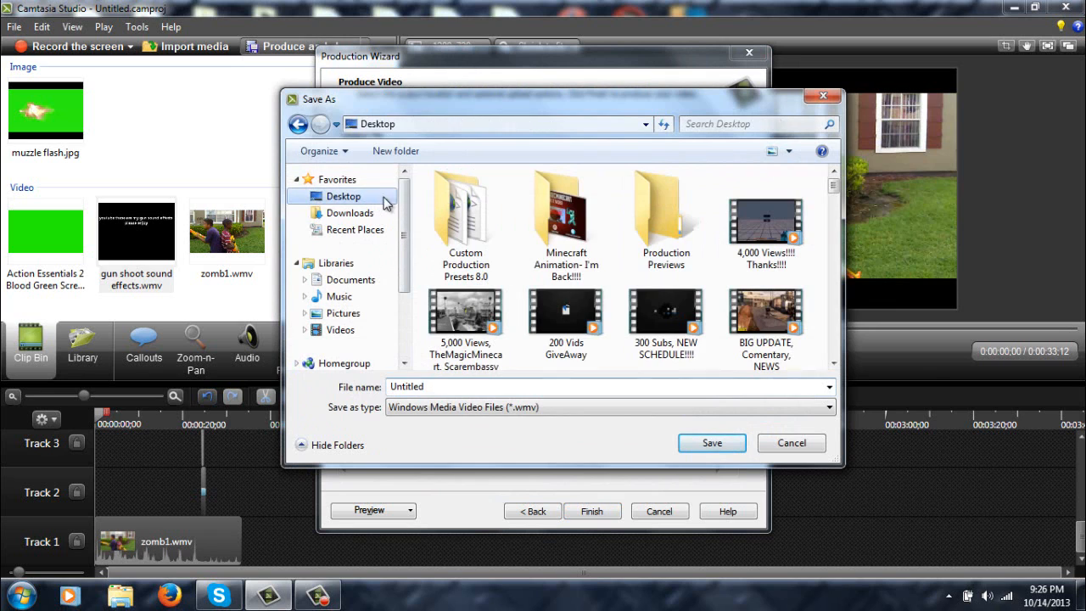
pyautogui.scroll(-2, 728, 328)
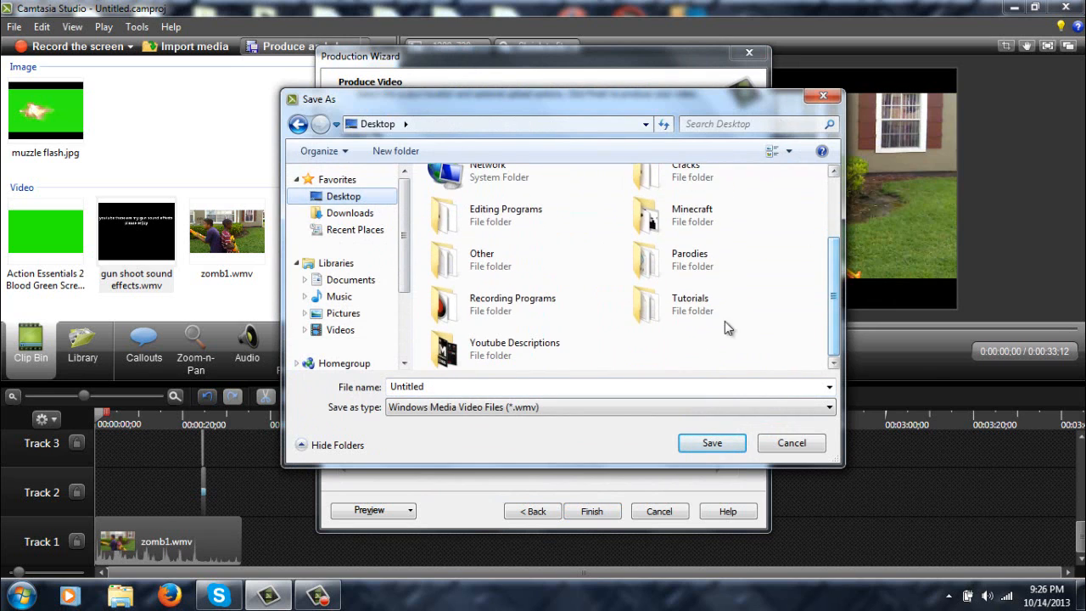
pyautogui.doubleClick(690, 310)
pyautogui.doubleClick(570, 386)
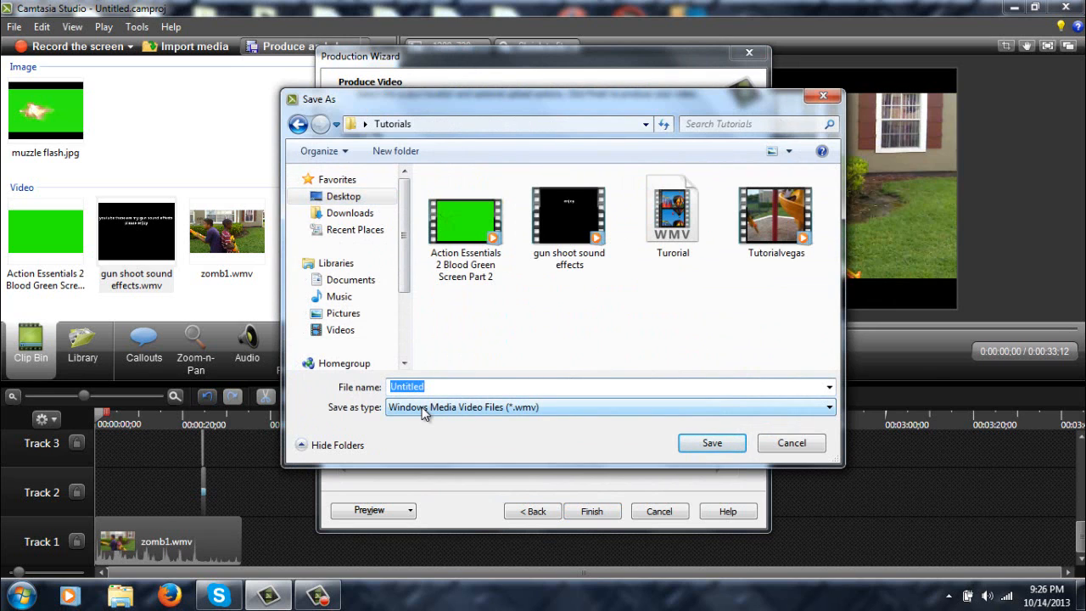
pyautogui.write('RAPID FIRE')
pyautogui.click(716, 444)
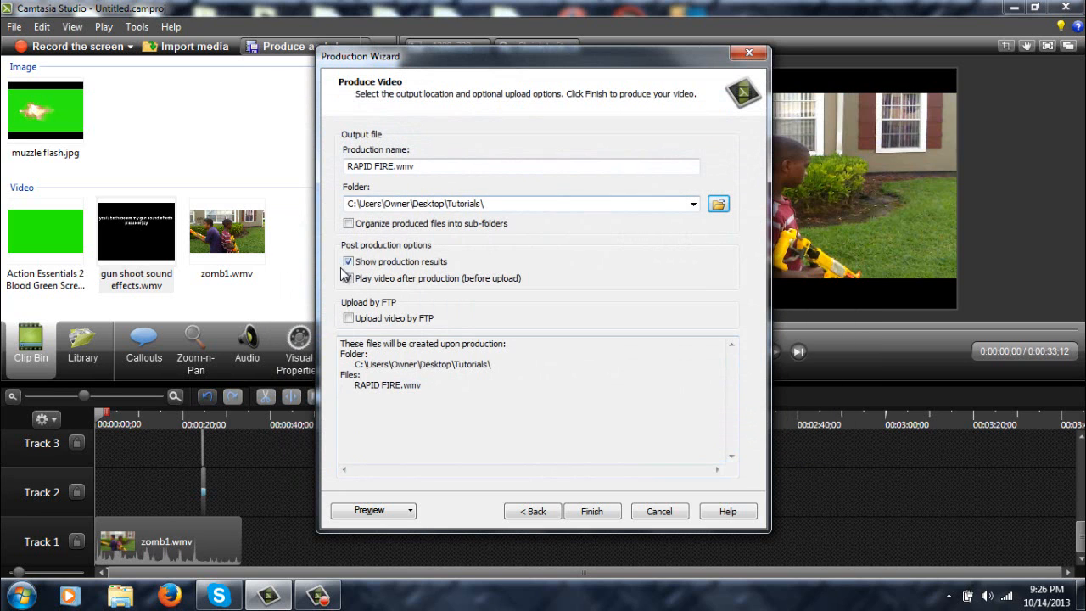
pyautogui.click(613, 512)
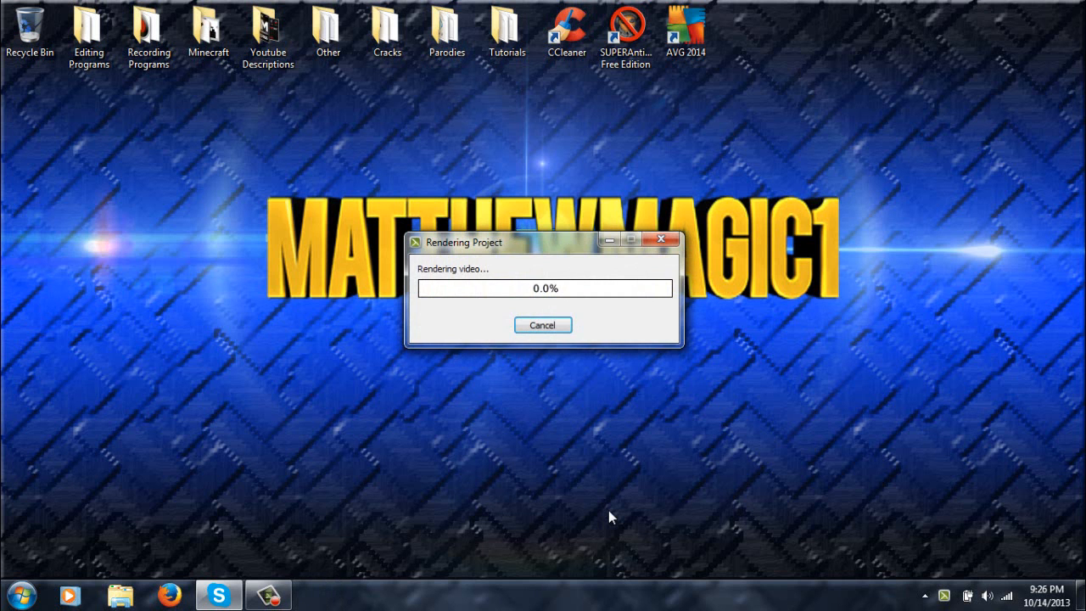